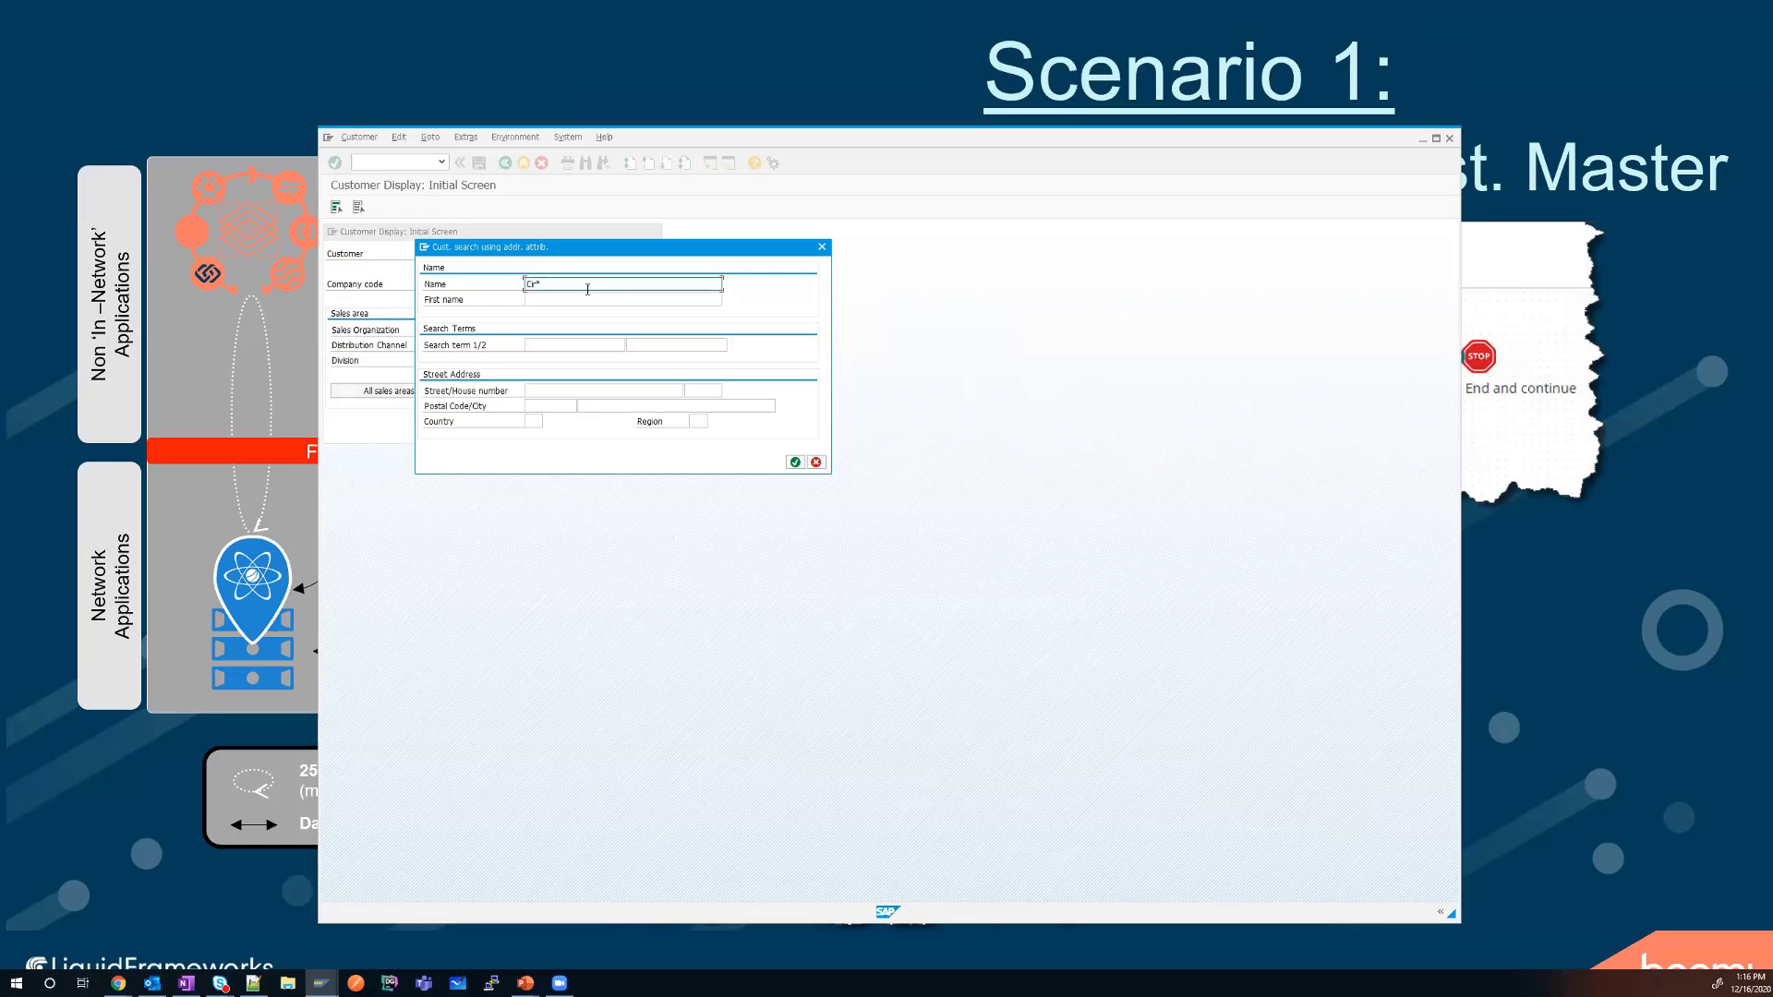
# Search SAP customers by name Cir* and display Cirrus (Ops)'s Houston address data.
pyautogui.doubleClick(588, 289)
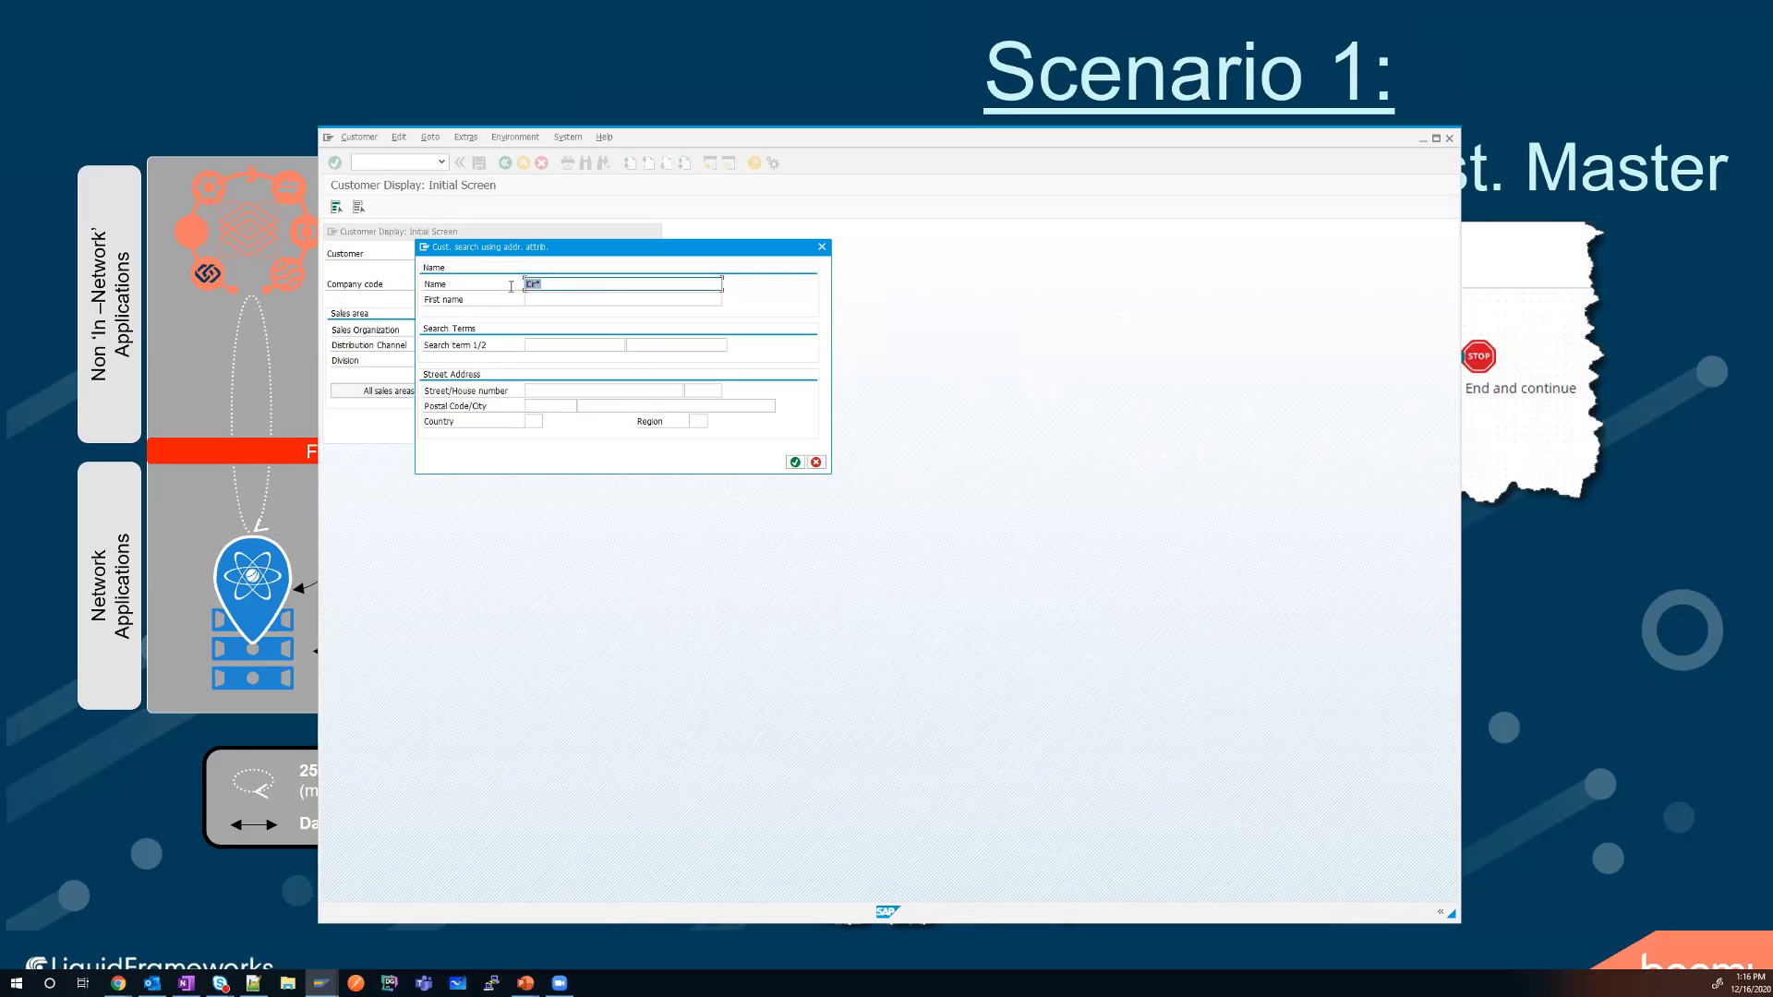
pyautogui.click(795, 461)
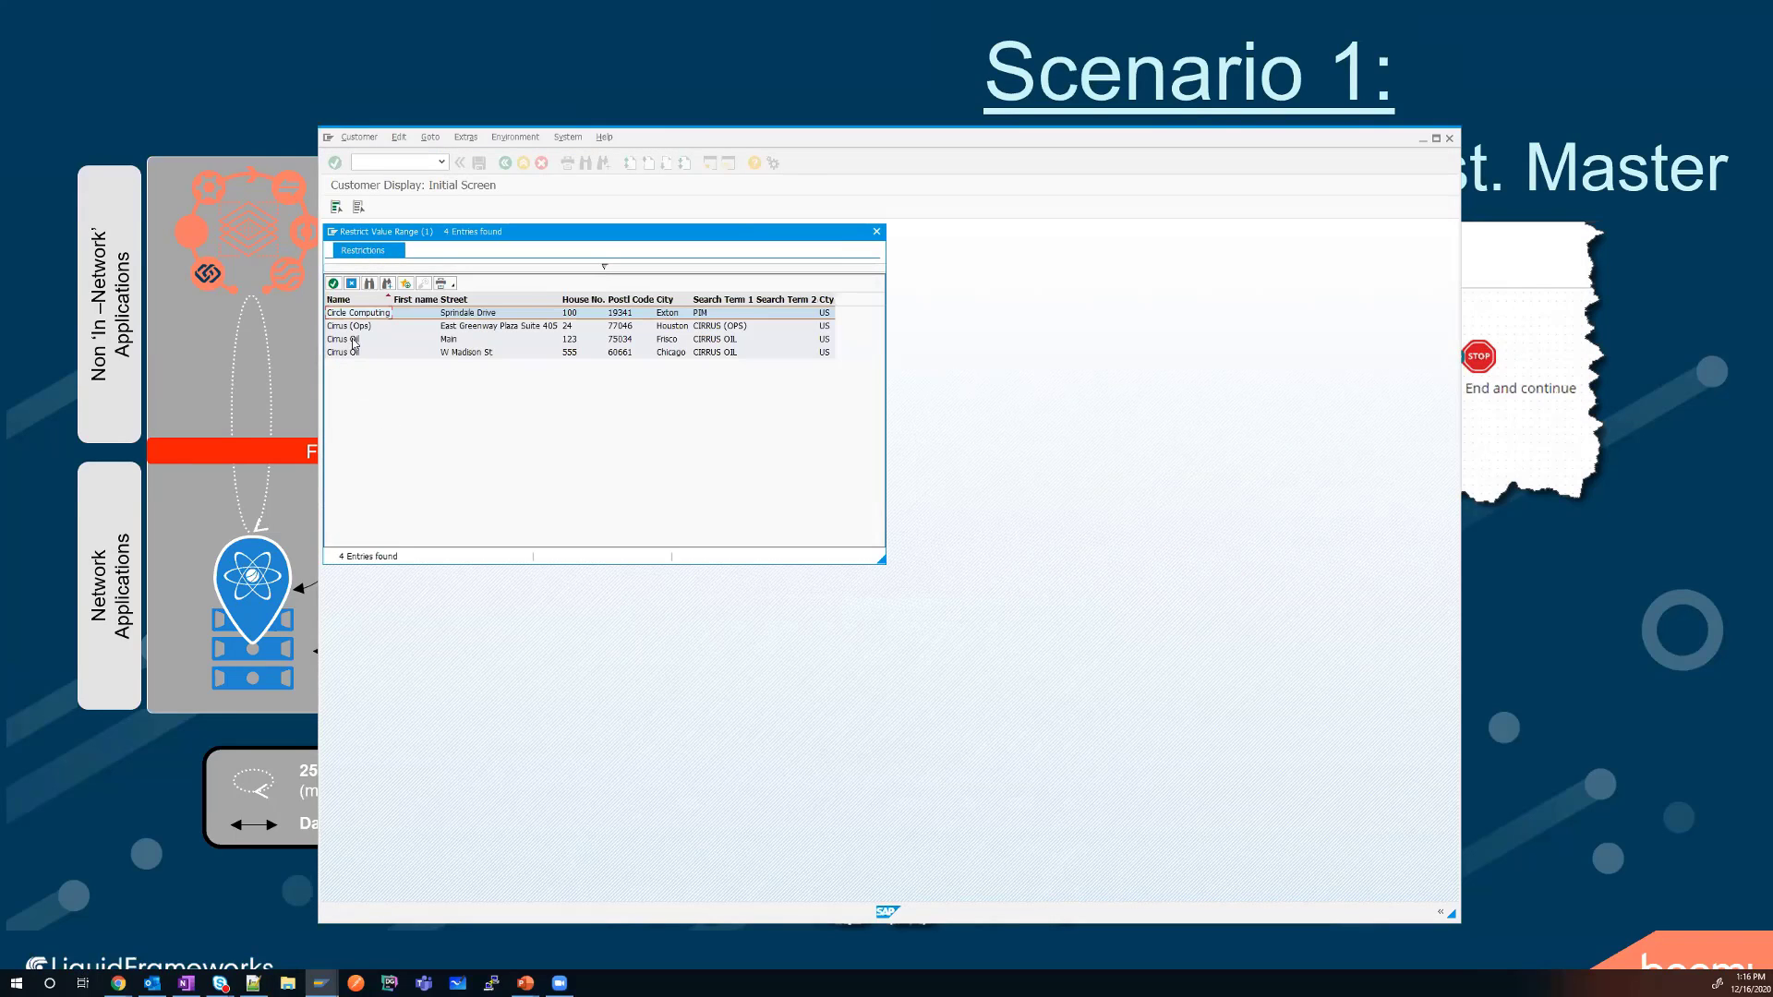
pyautogui.click(354, 328)
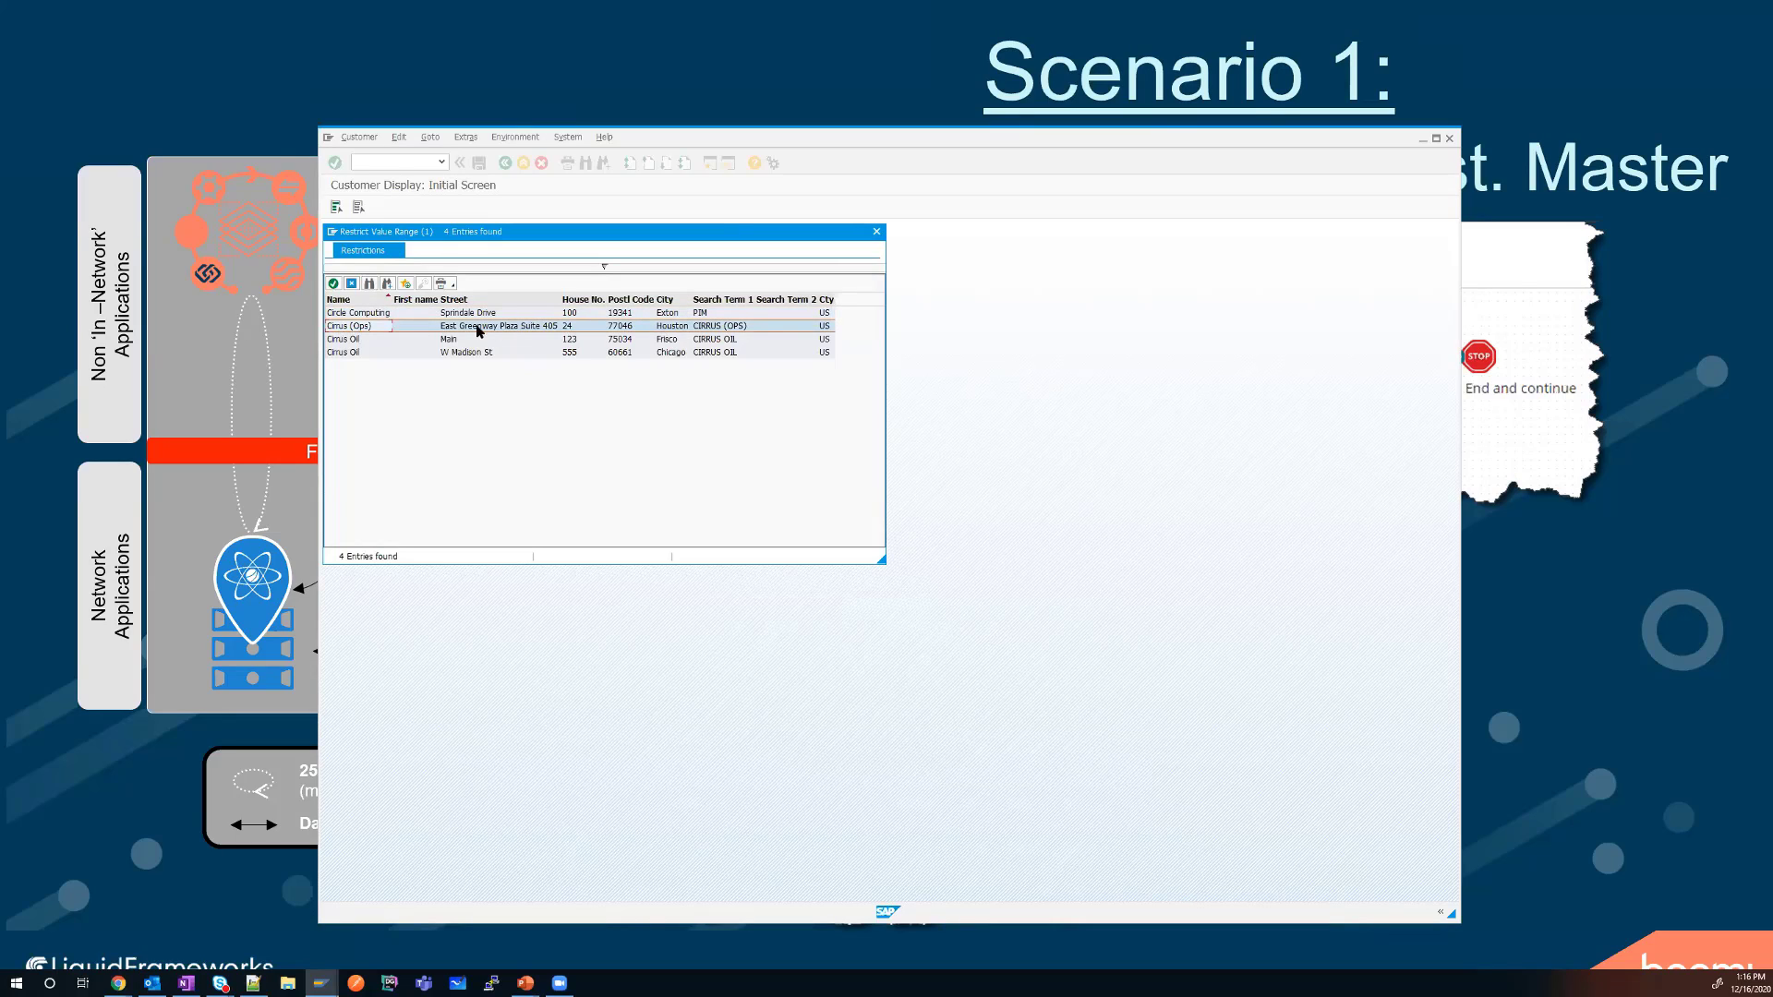
pyautogui.doubleClick(401, 326)
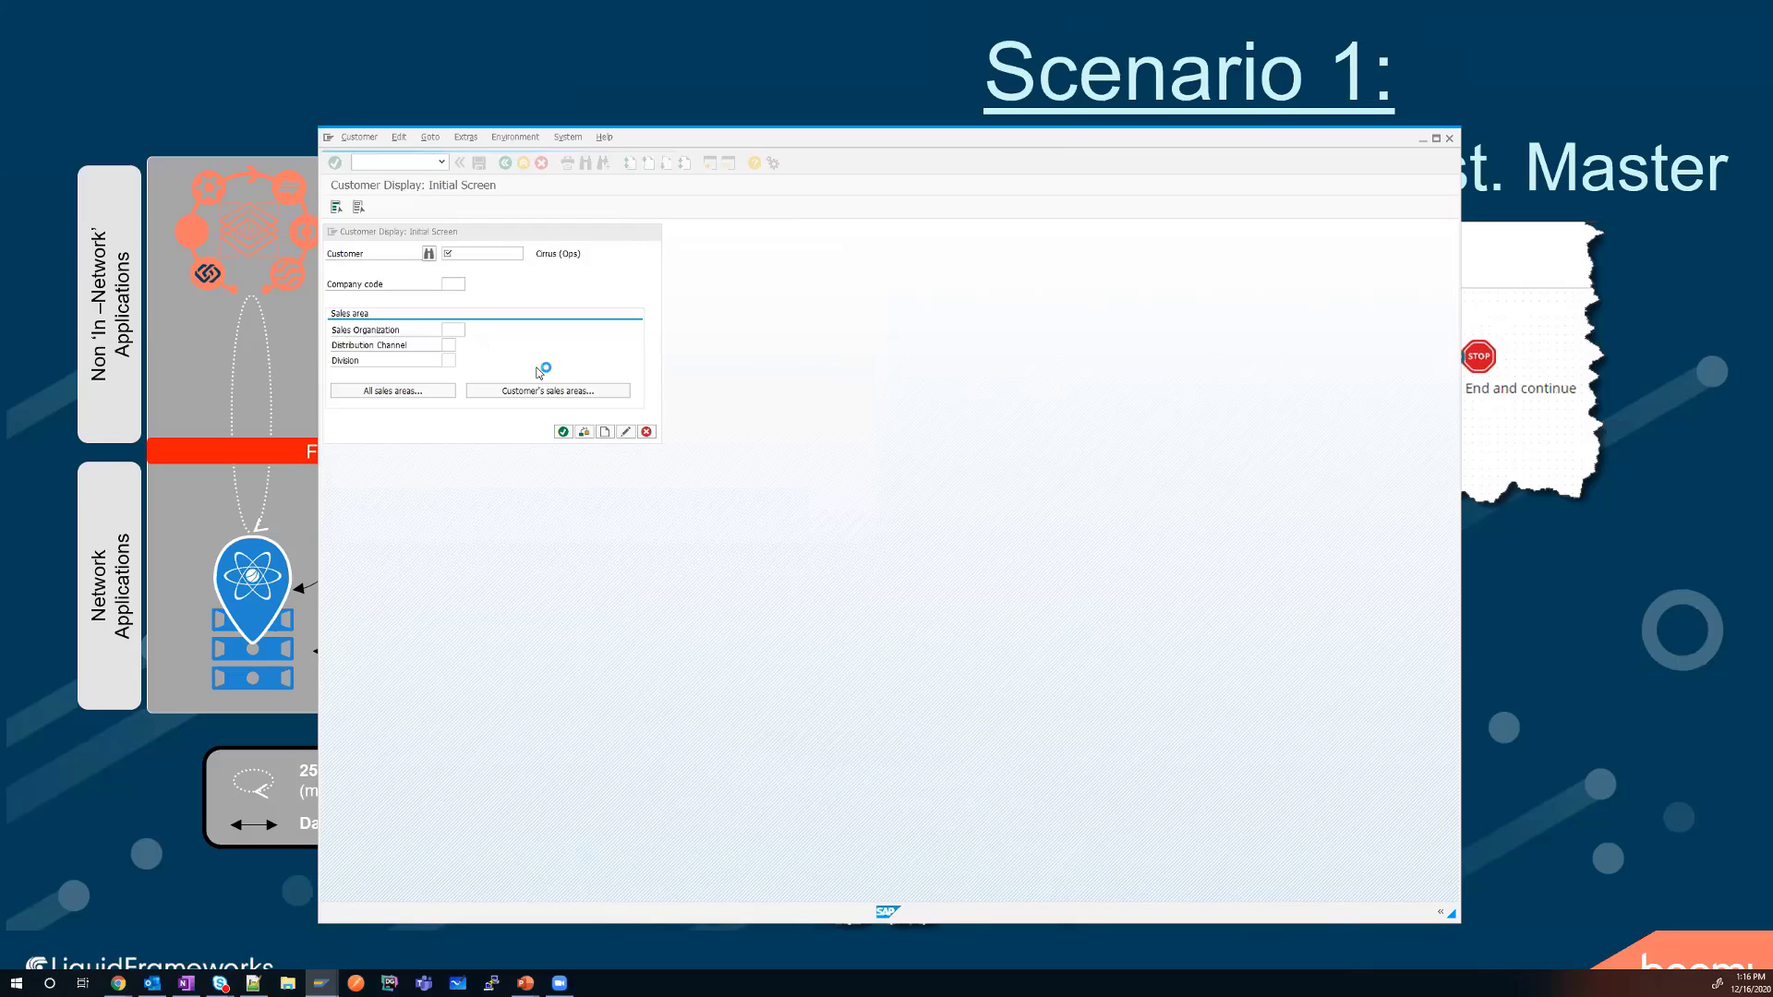
pyautogui.click(563, 431)
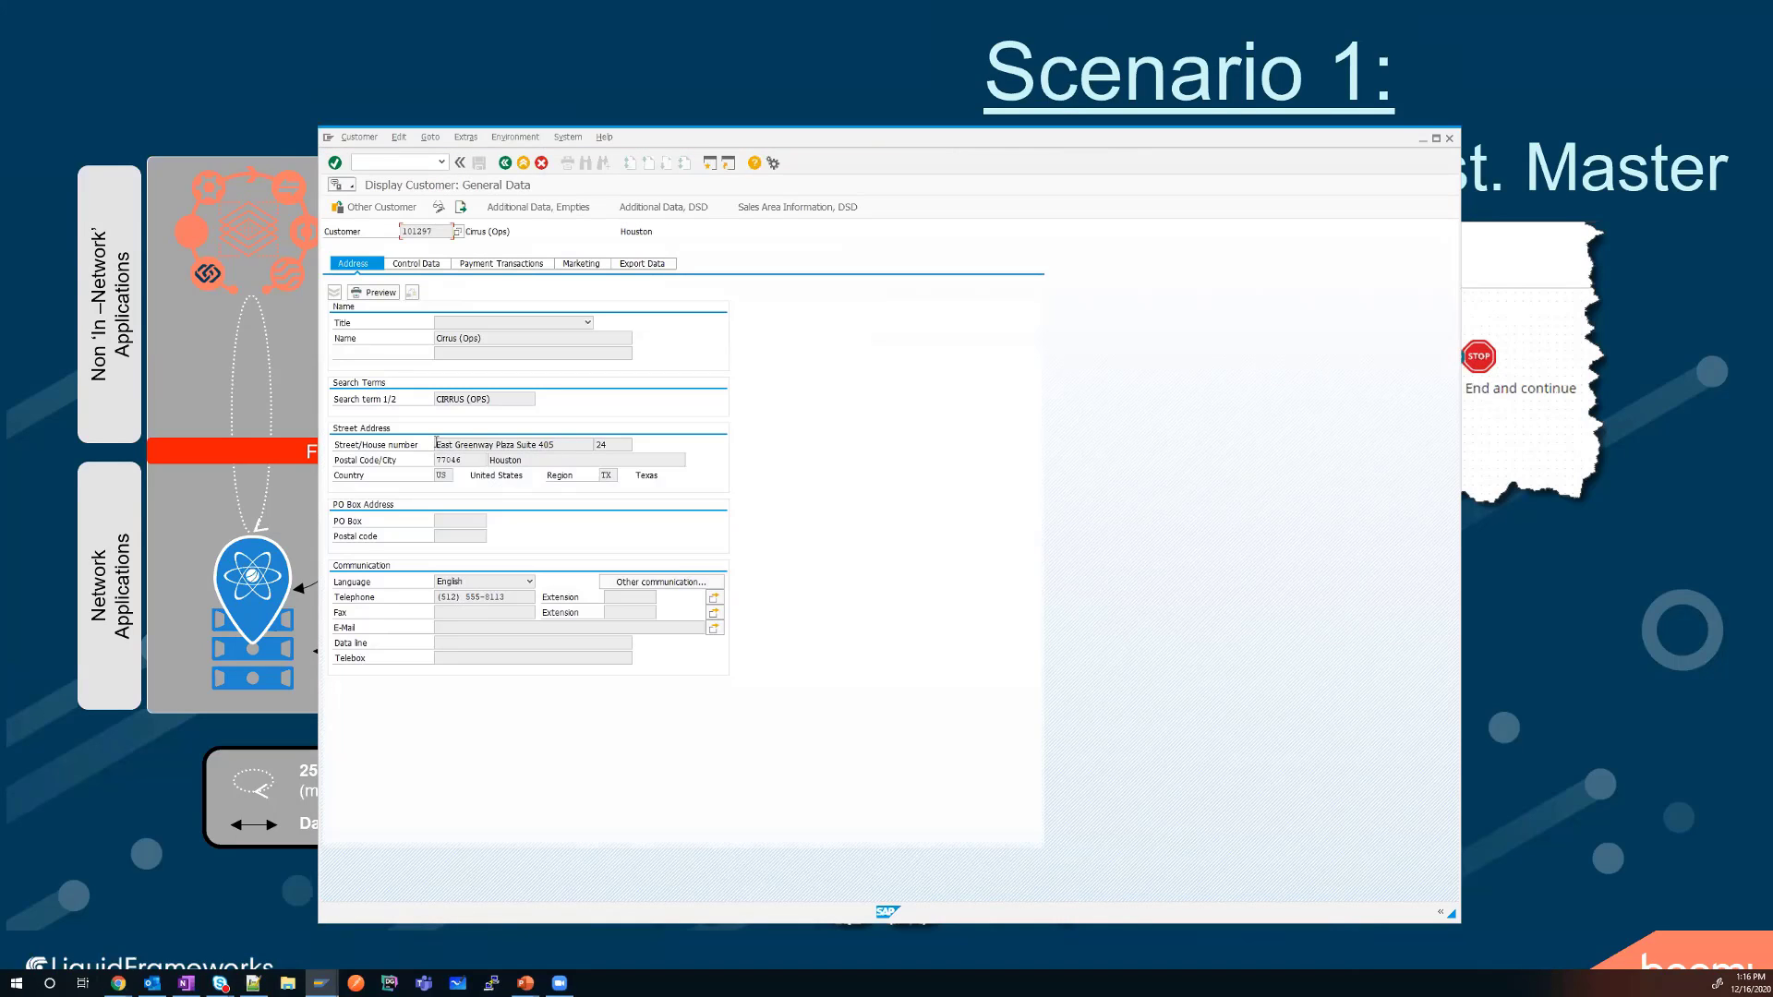
pyautogui.moveTo(565, 446); pyautogui.dragTo(505, 445)
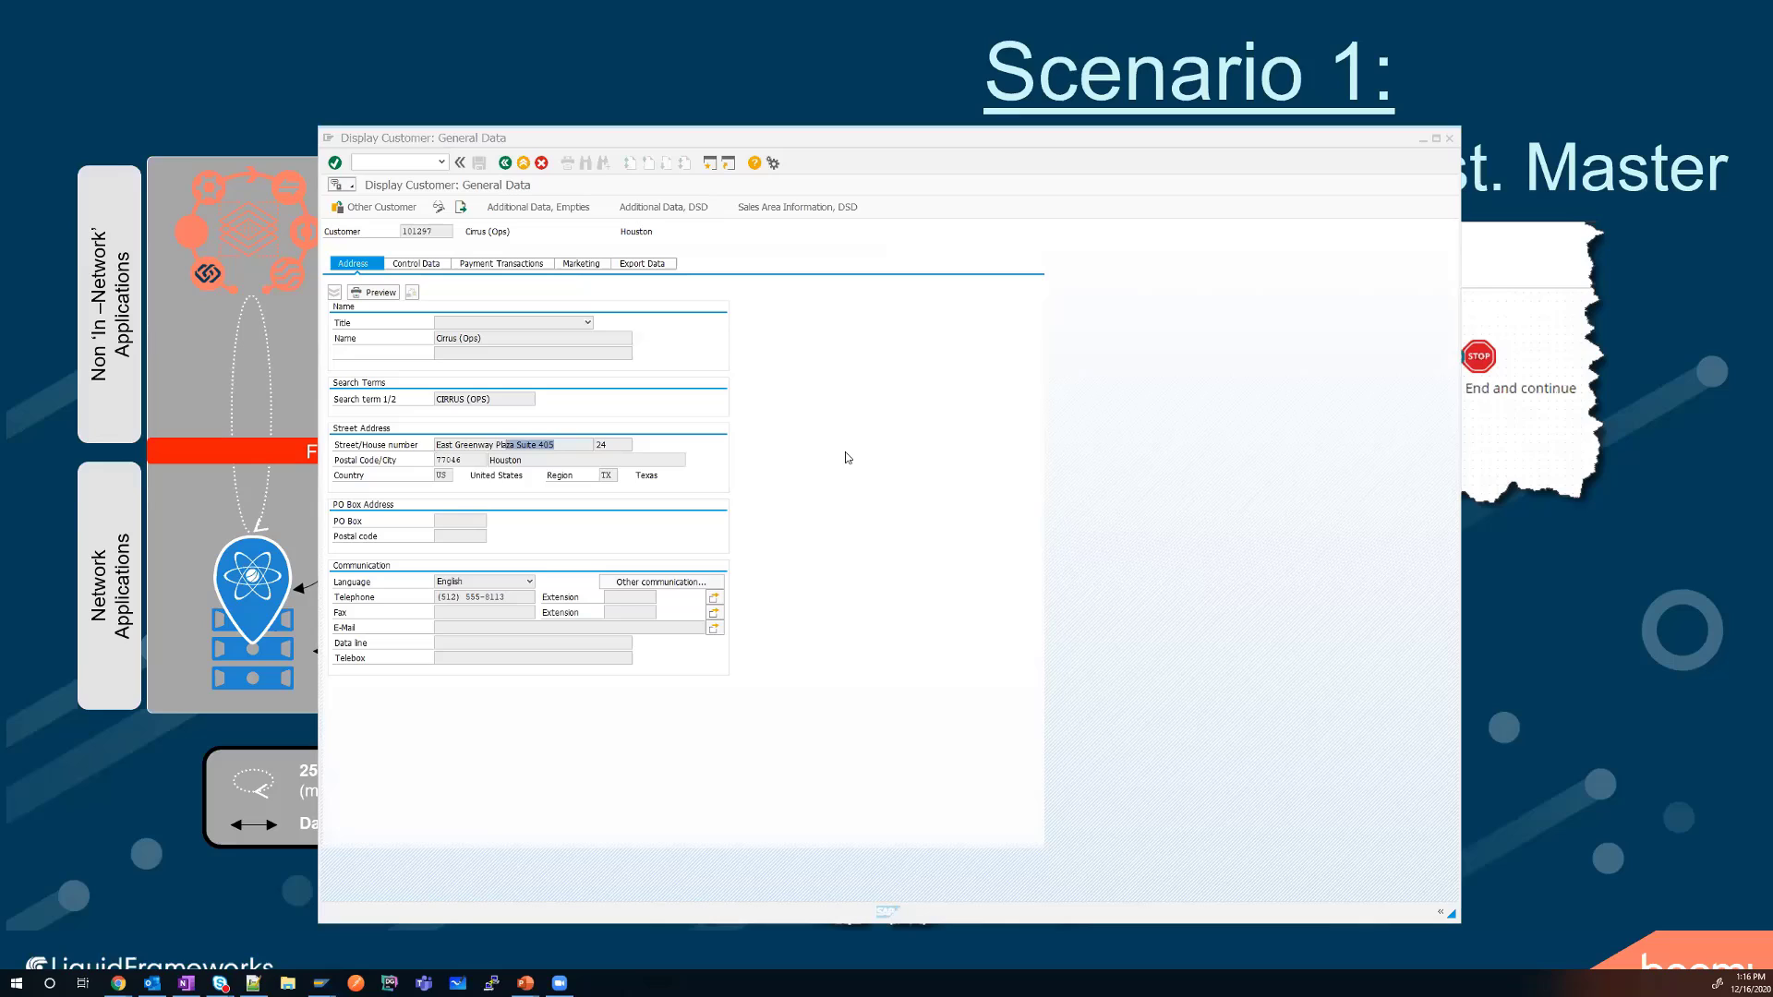
# Filter the FieldFX All Accounts list by 'Cir', confirming no Cirrus (Ops) account exists yet.
pyautogui.hotkey('alt', 'Tab')
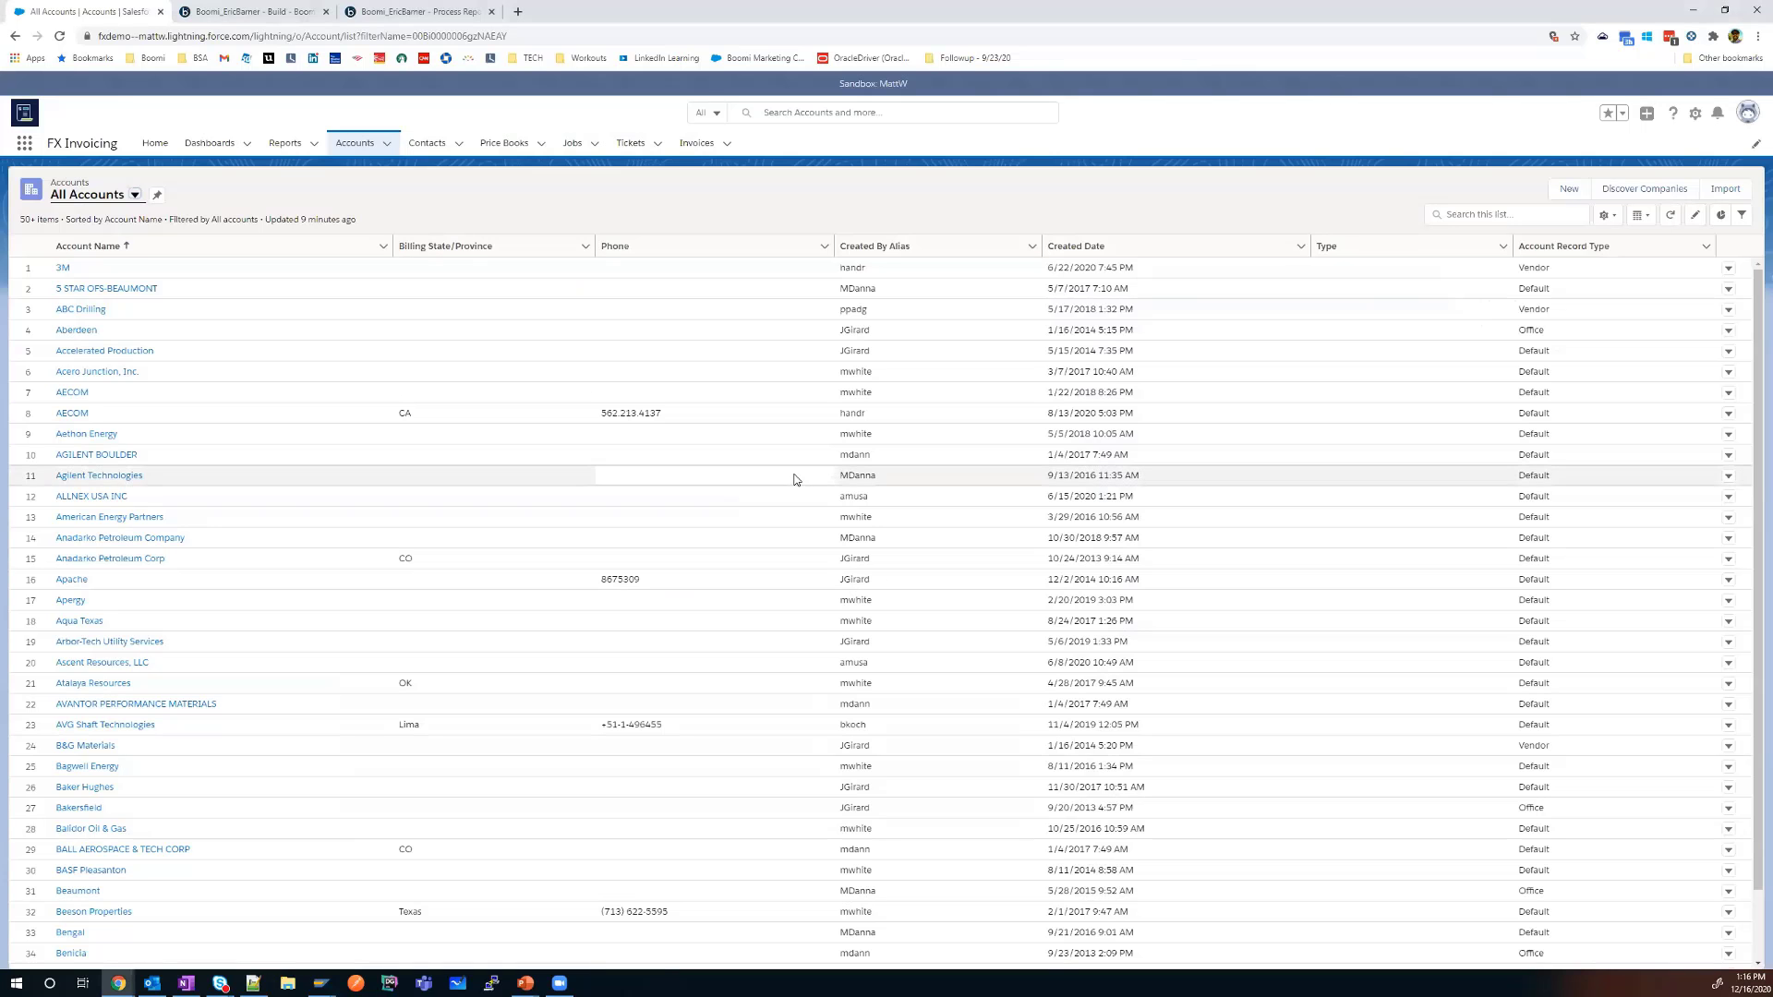
pyautogui.click(1466, 219)
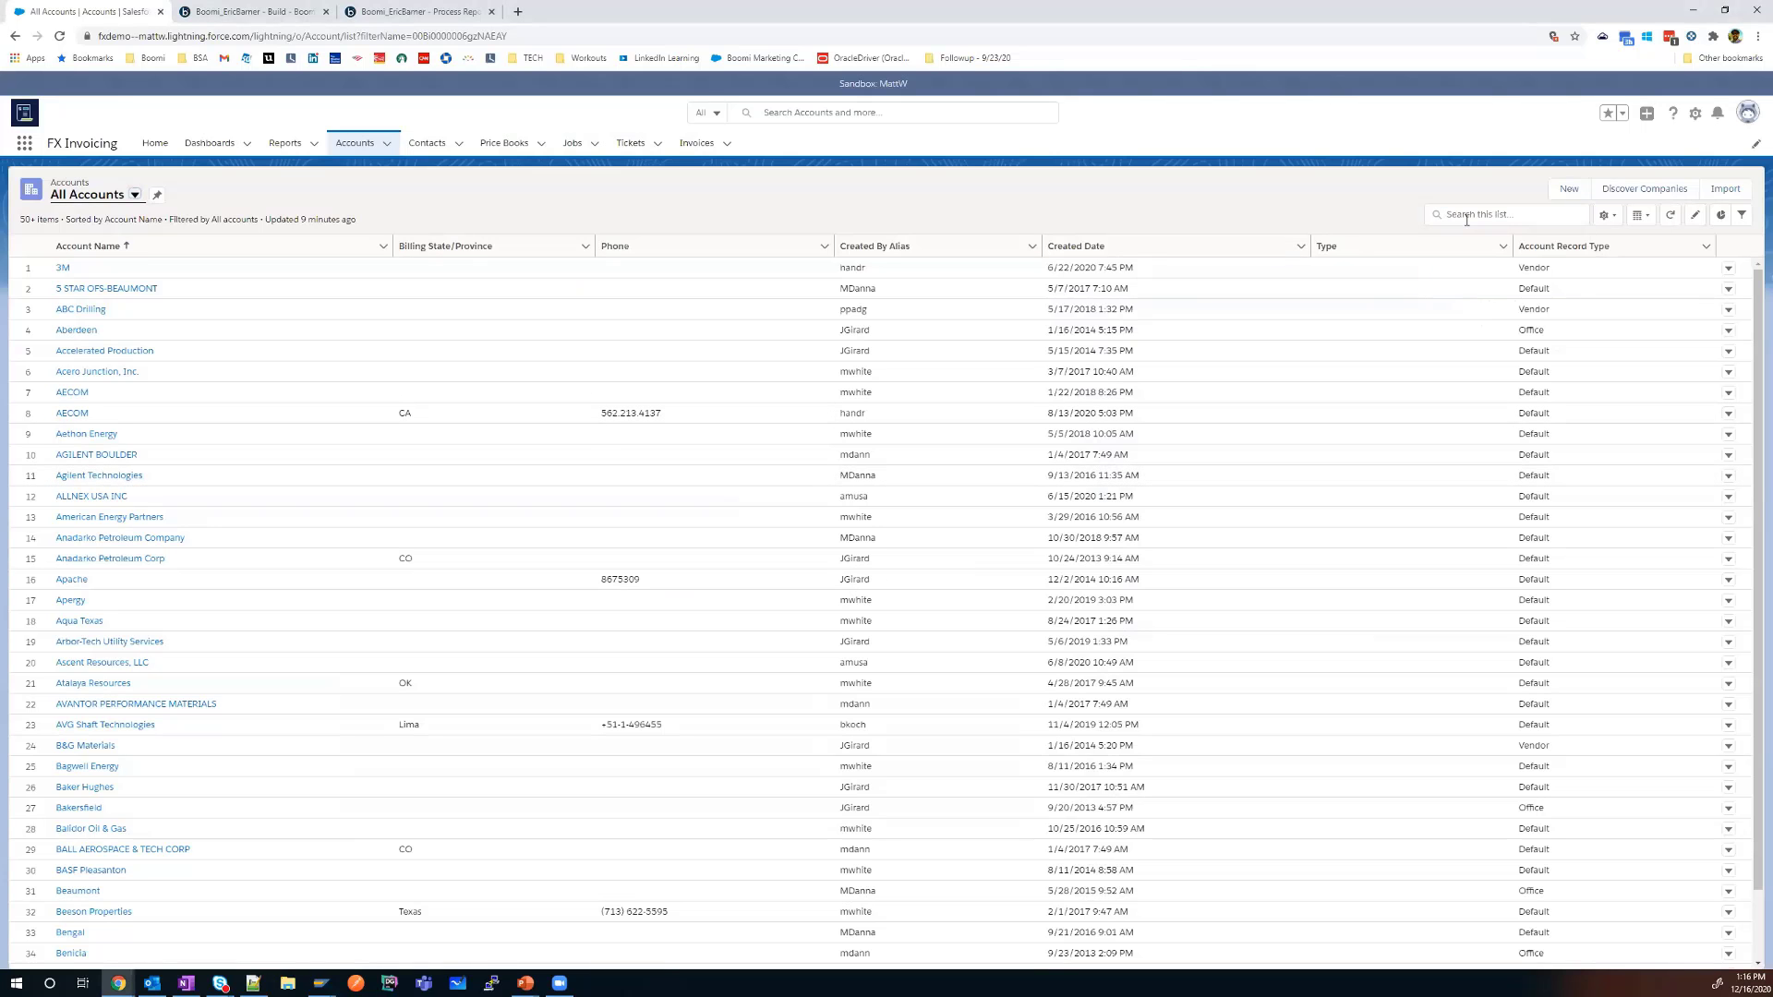
pyautogui.click(1466, 218)
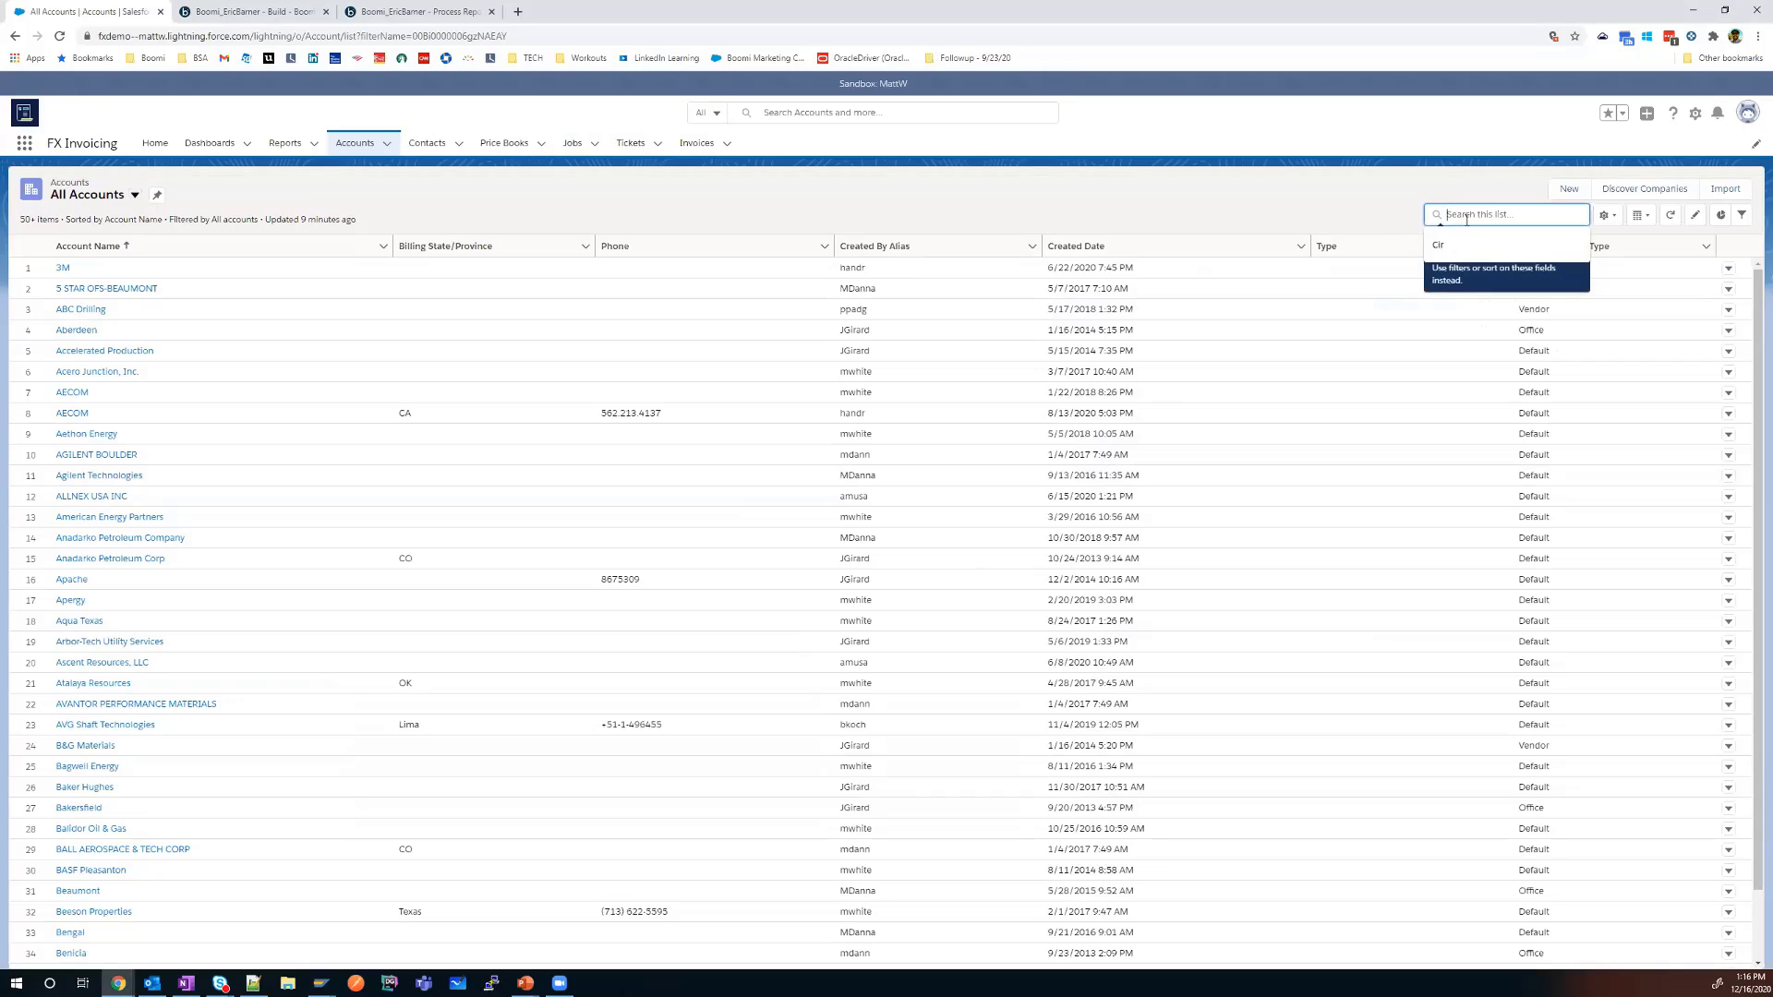
pyautogui.write('Cir')
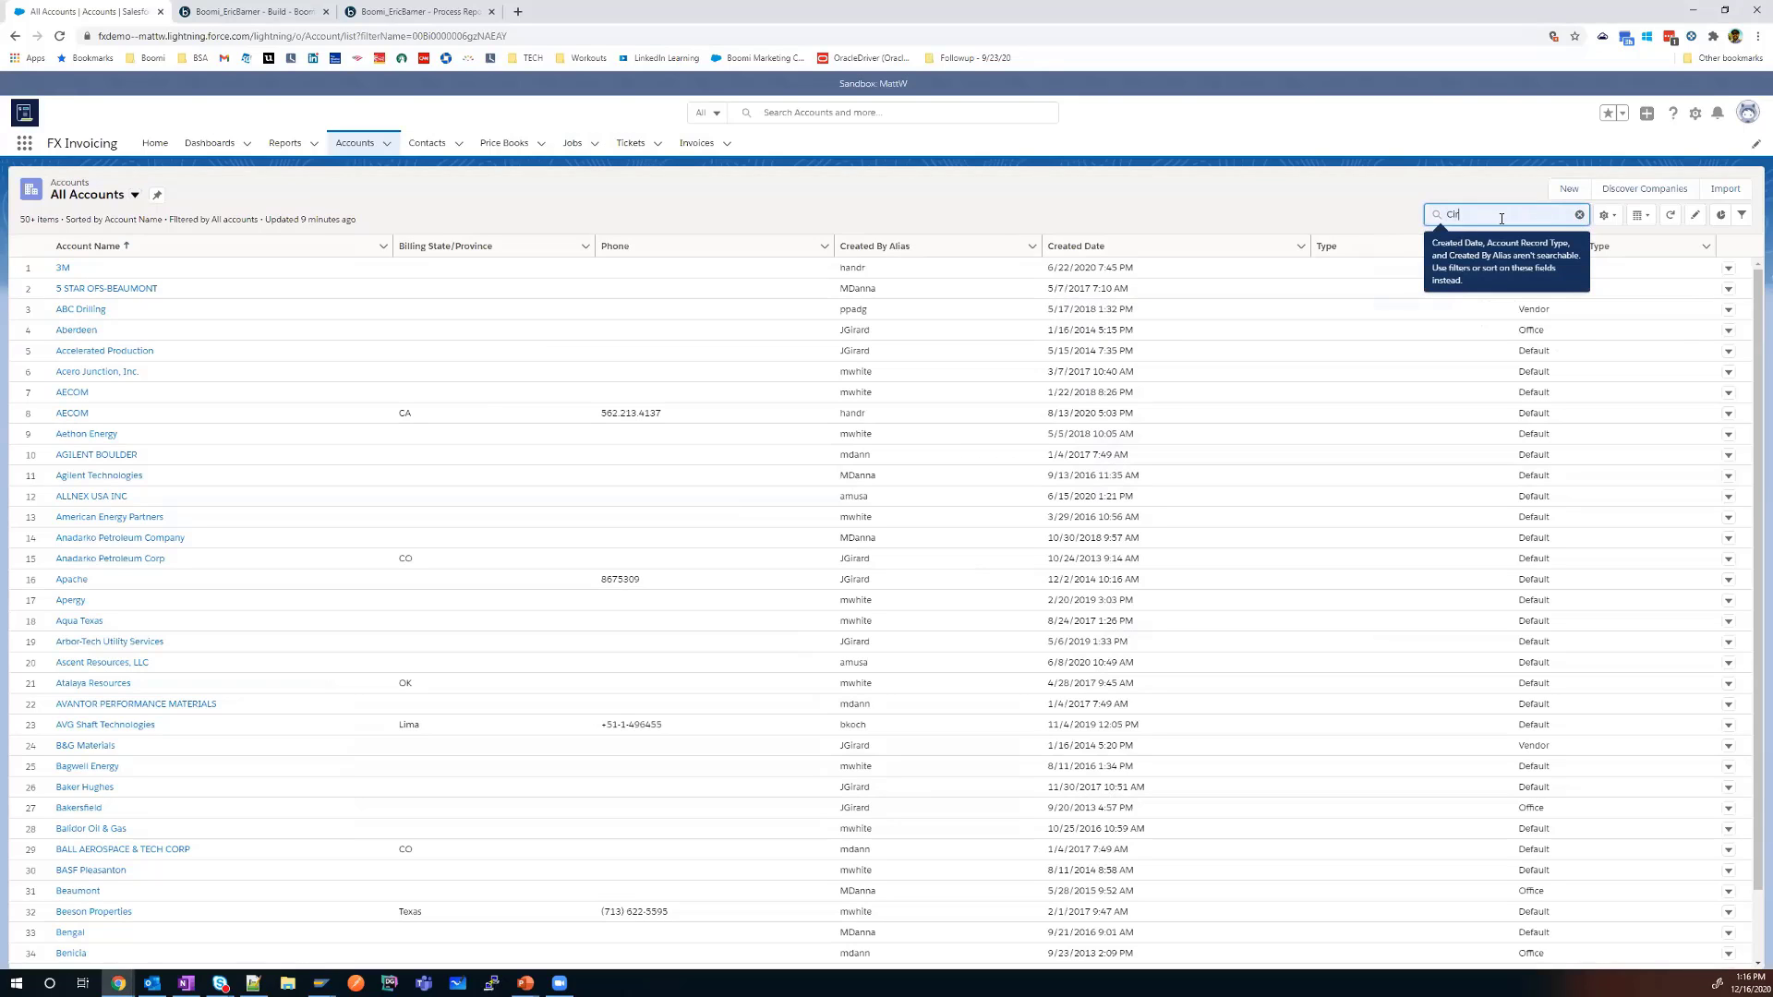
pyautogui.press('Return')
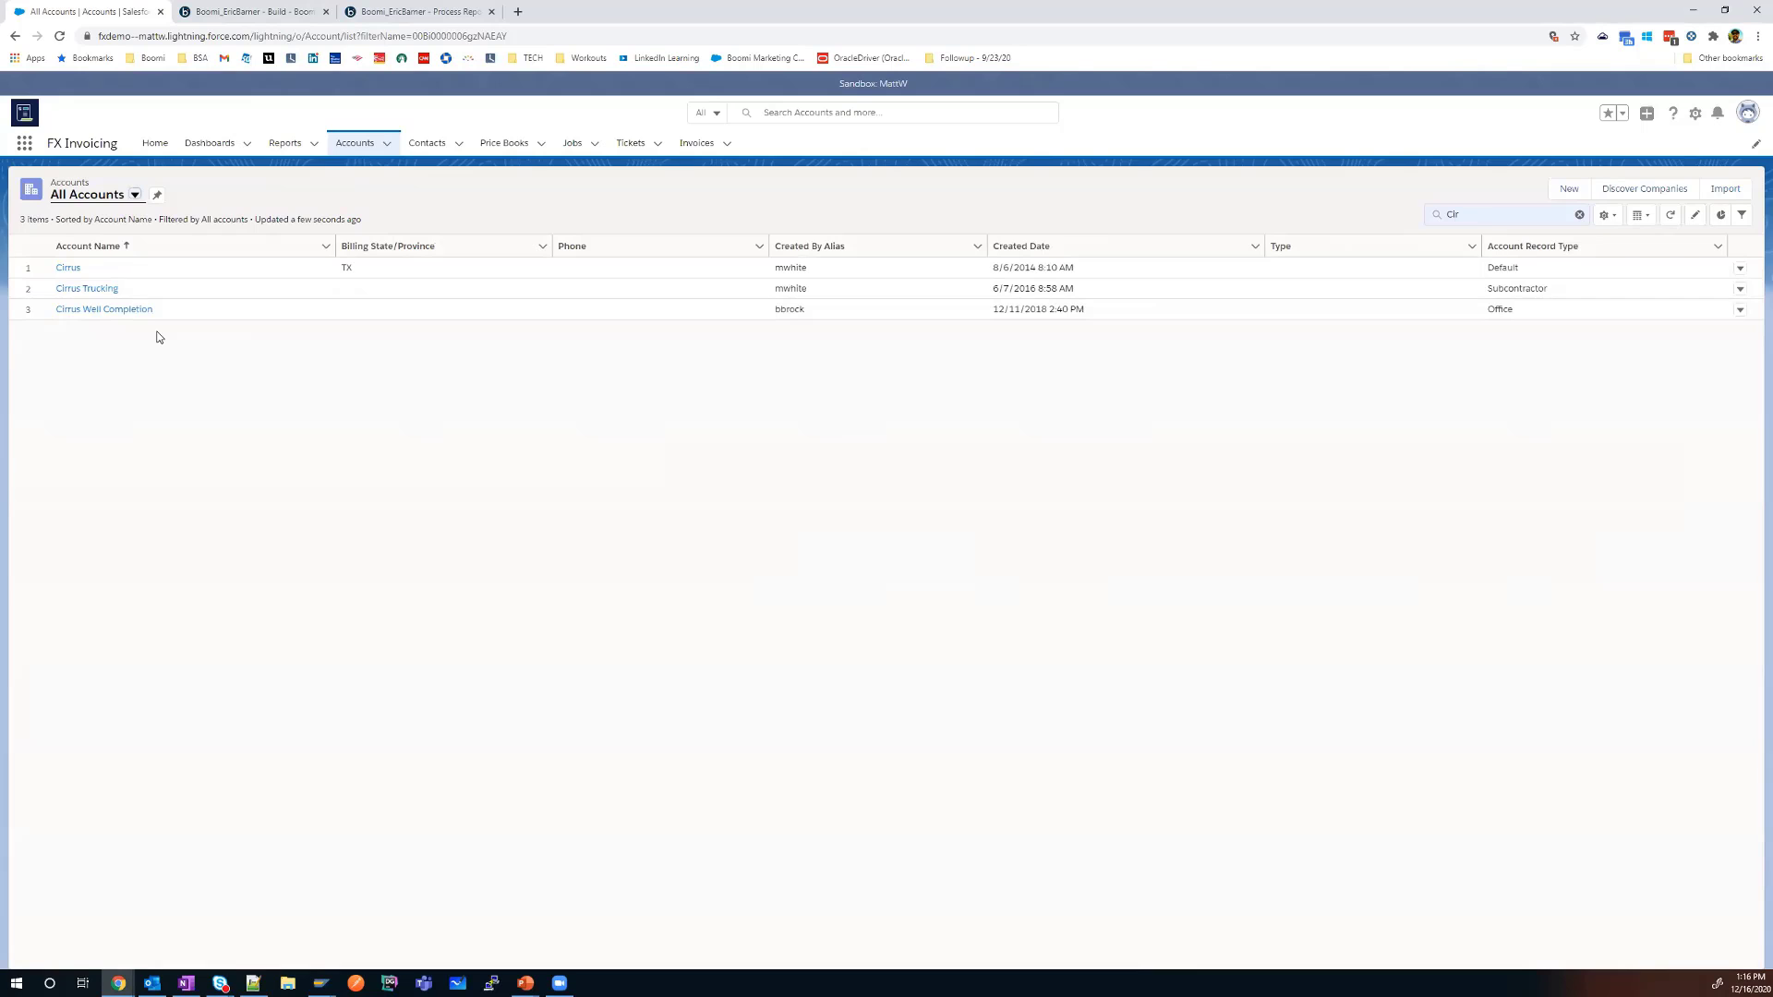
pyautogui.click(270, 12)
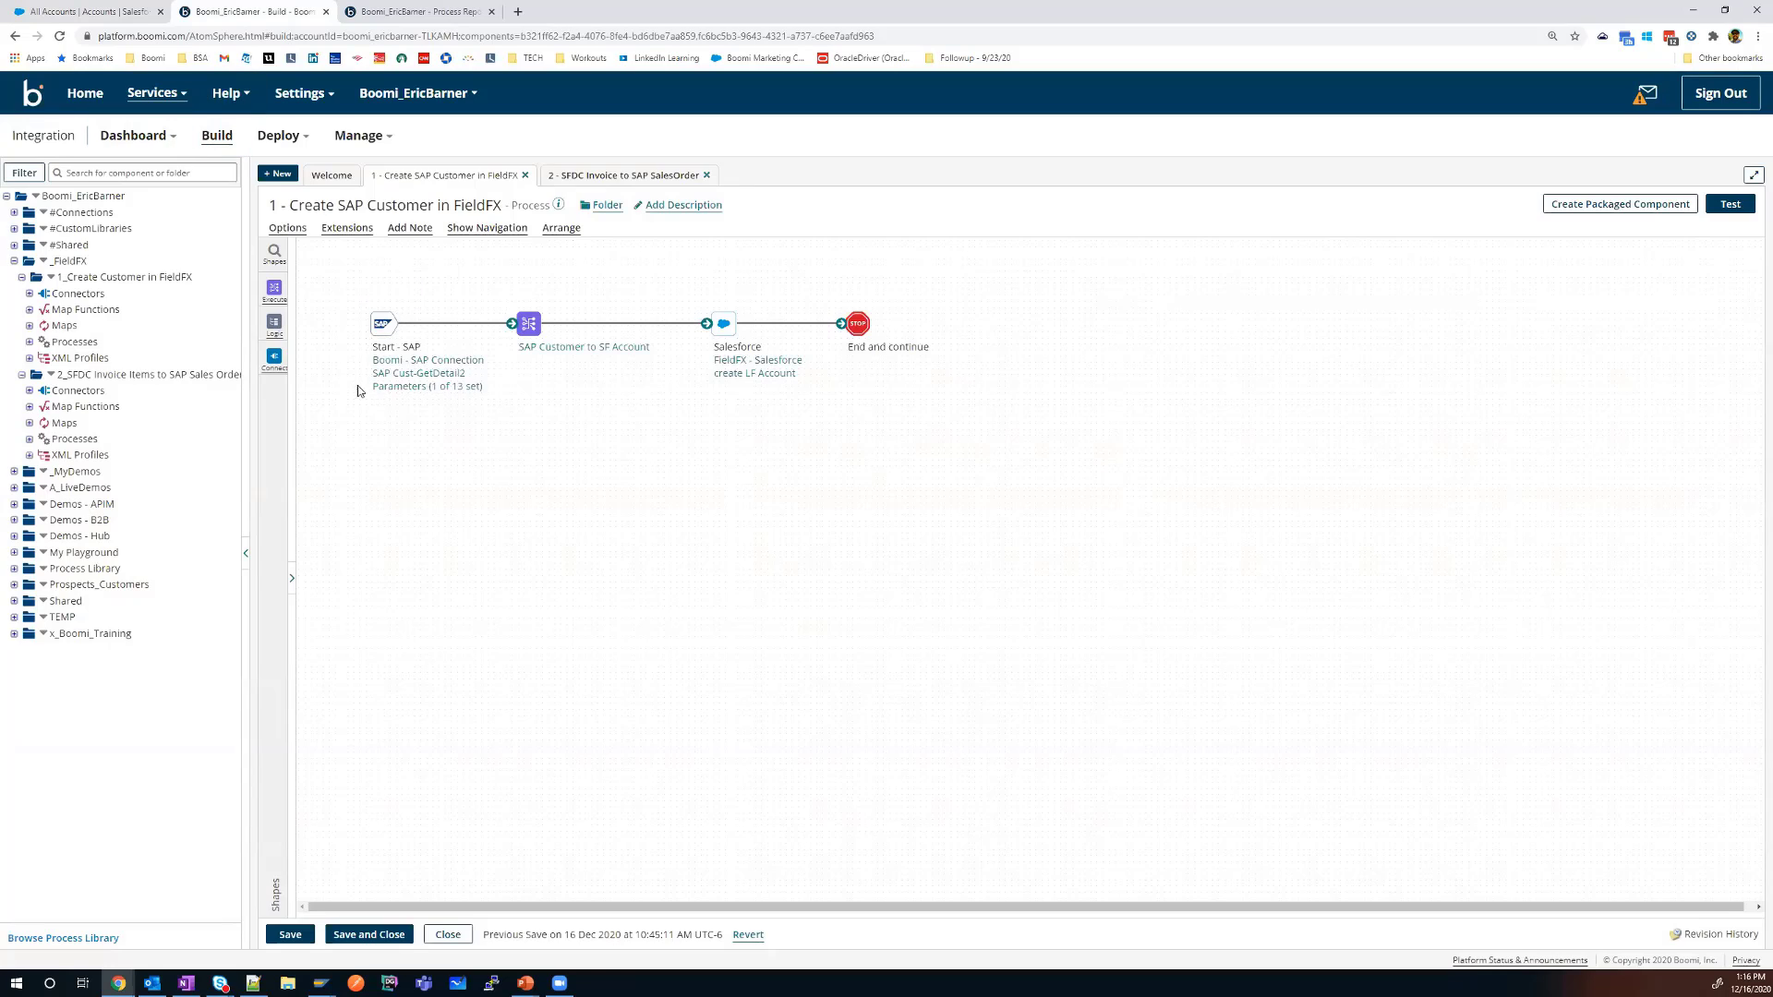
# Run a test of the Create SAP Customer in FieldFX process on the chosen atom.
pyautogui.click(517, 376)
pyautogui.click(1731, 204)
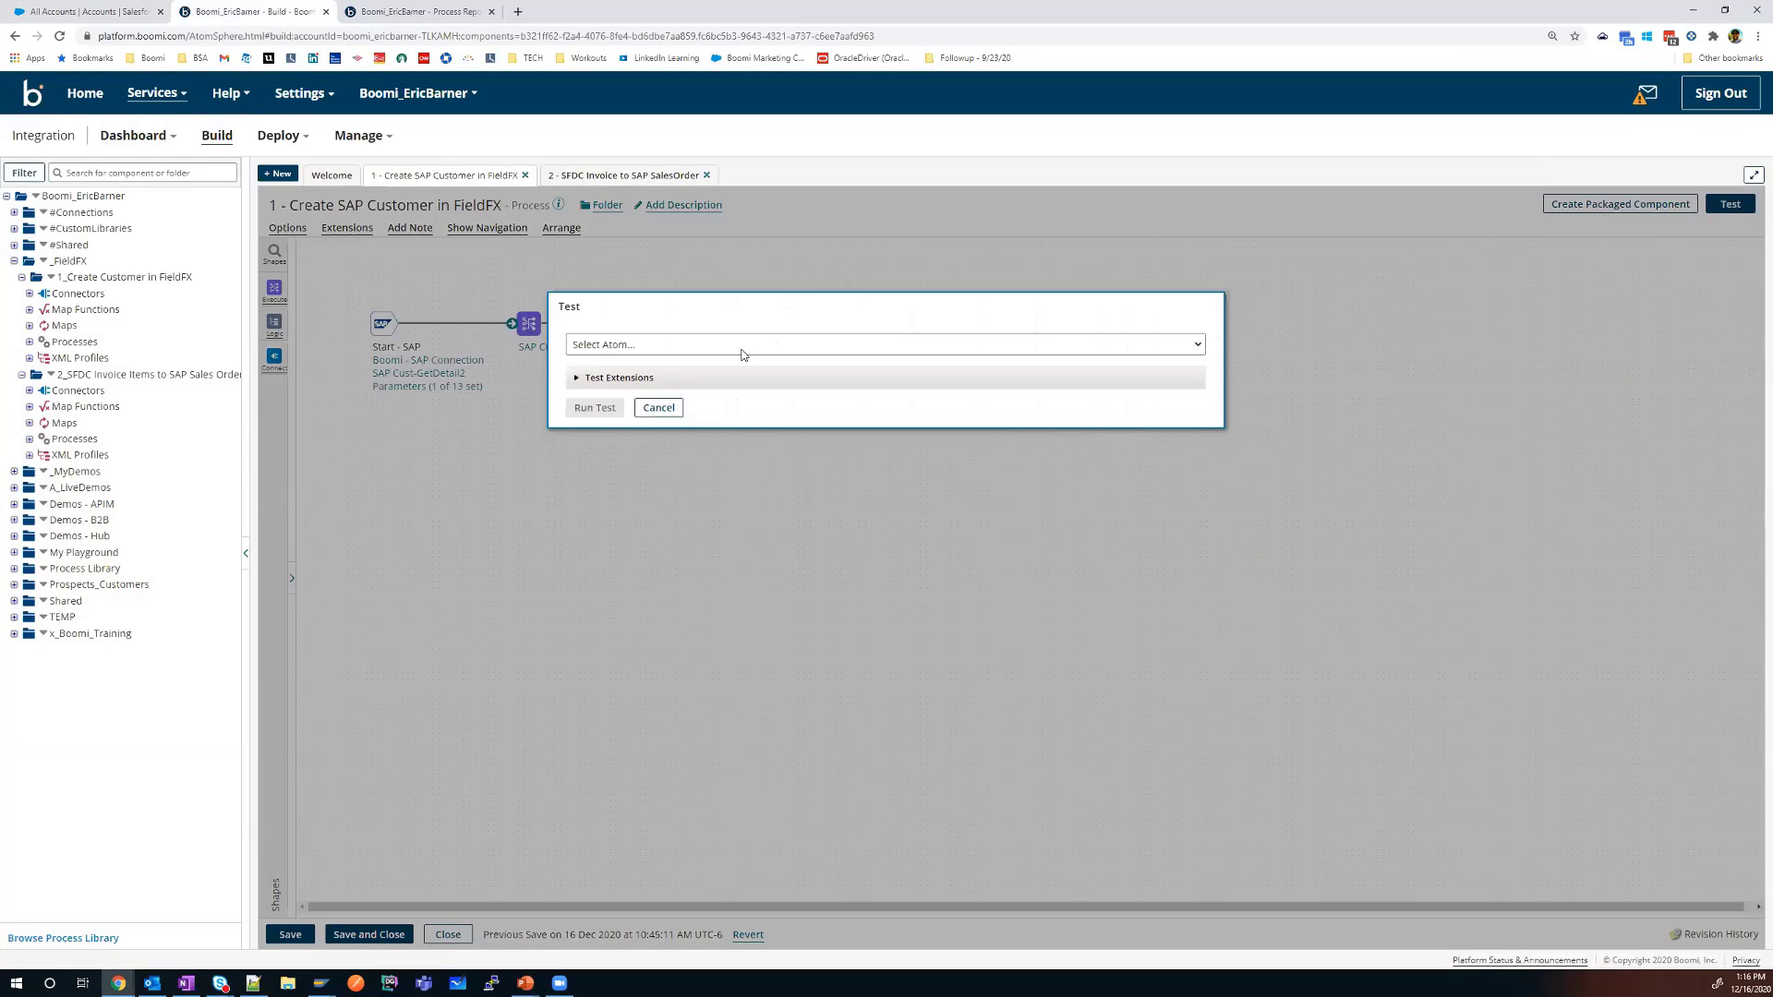
pyautogui.click(741, 345)
pyautogui.click(673, 406)
pyautogui.click(591, 407)
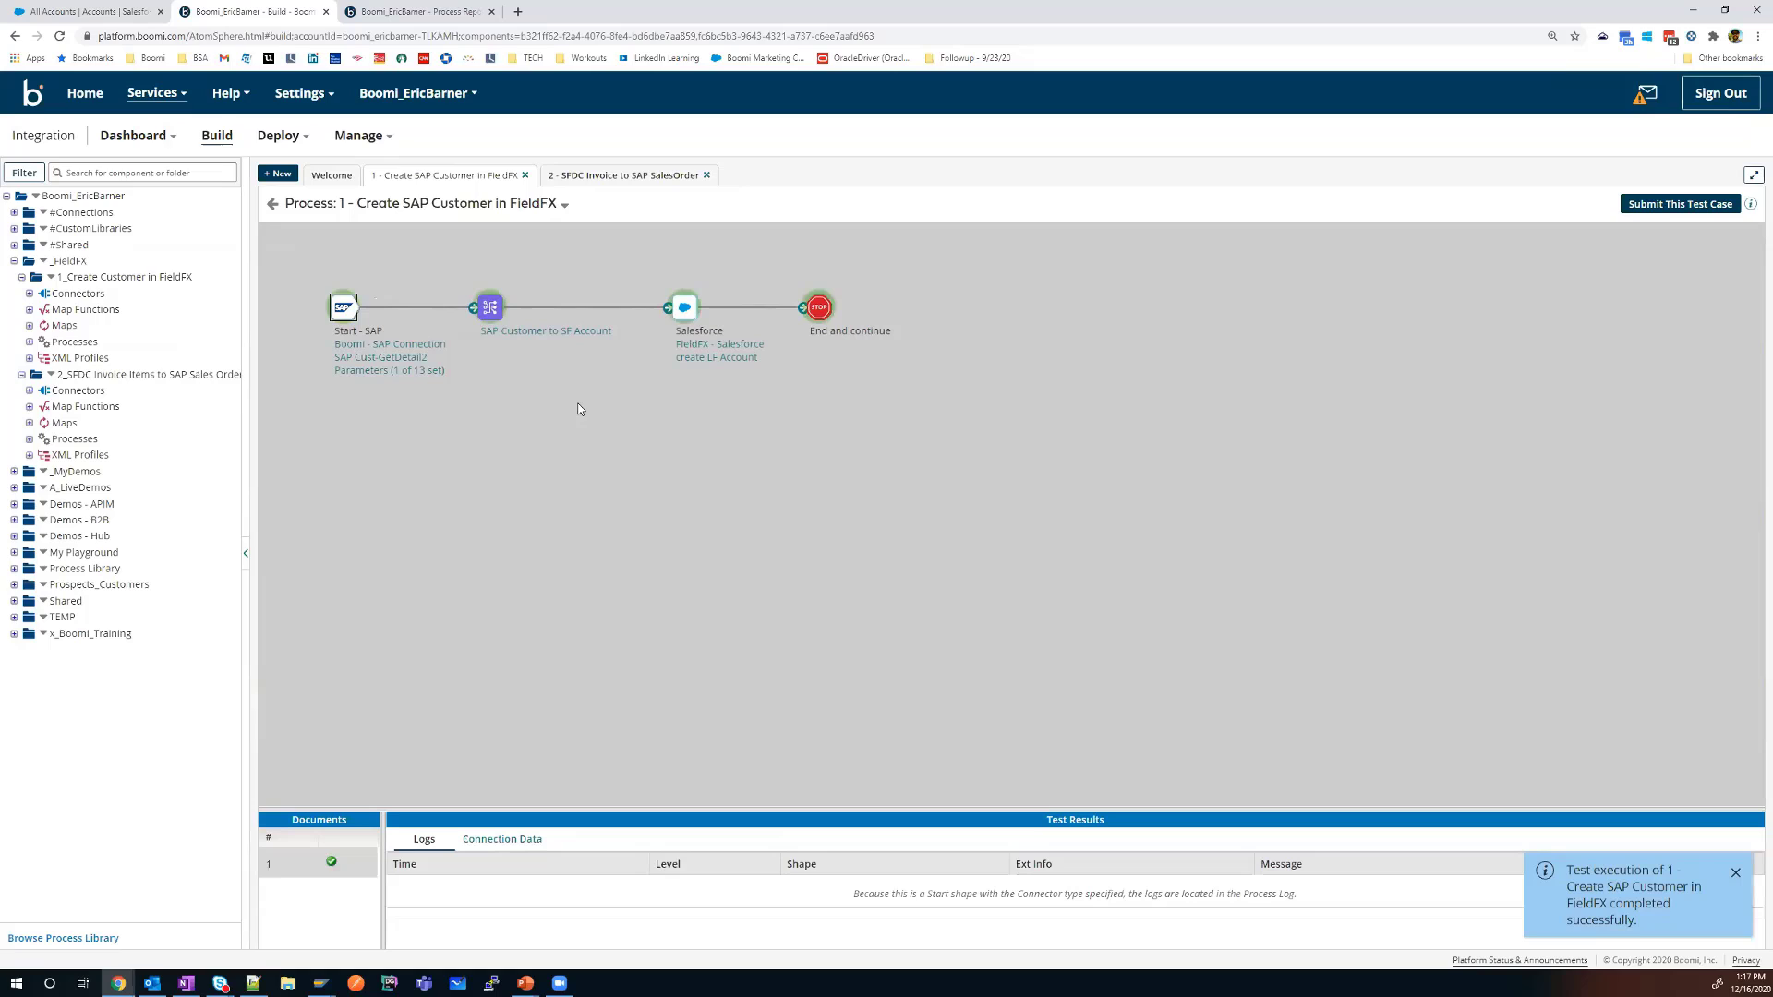
# View the map's source document holding the Cirrus (Ops) SAP customer record.
pyautogui.click(489, 307)
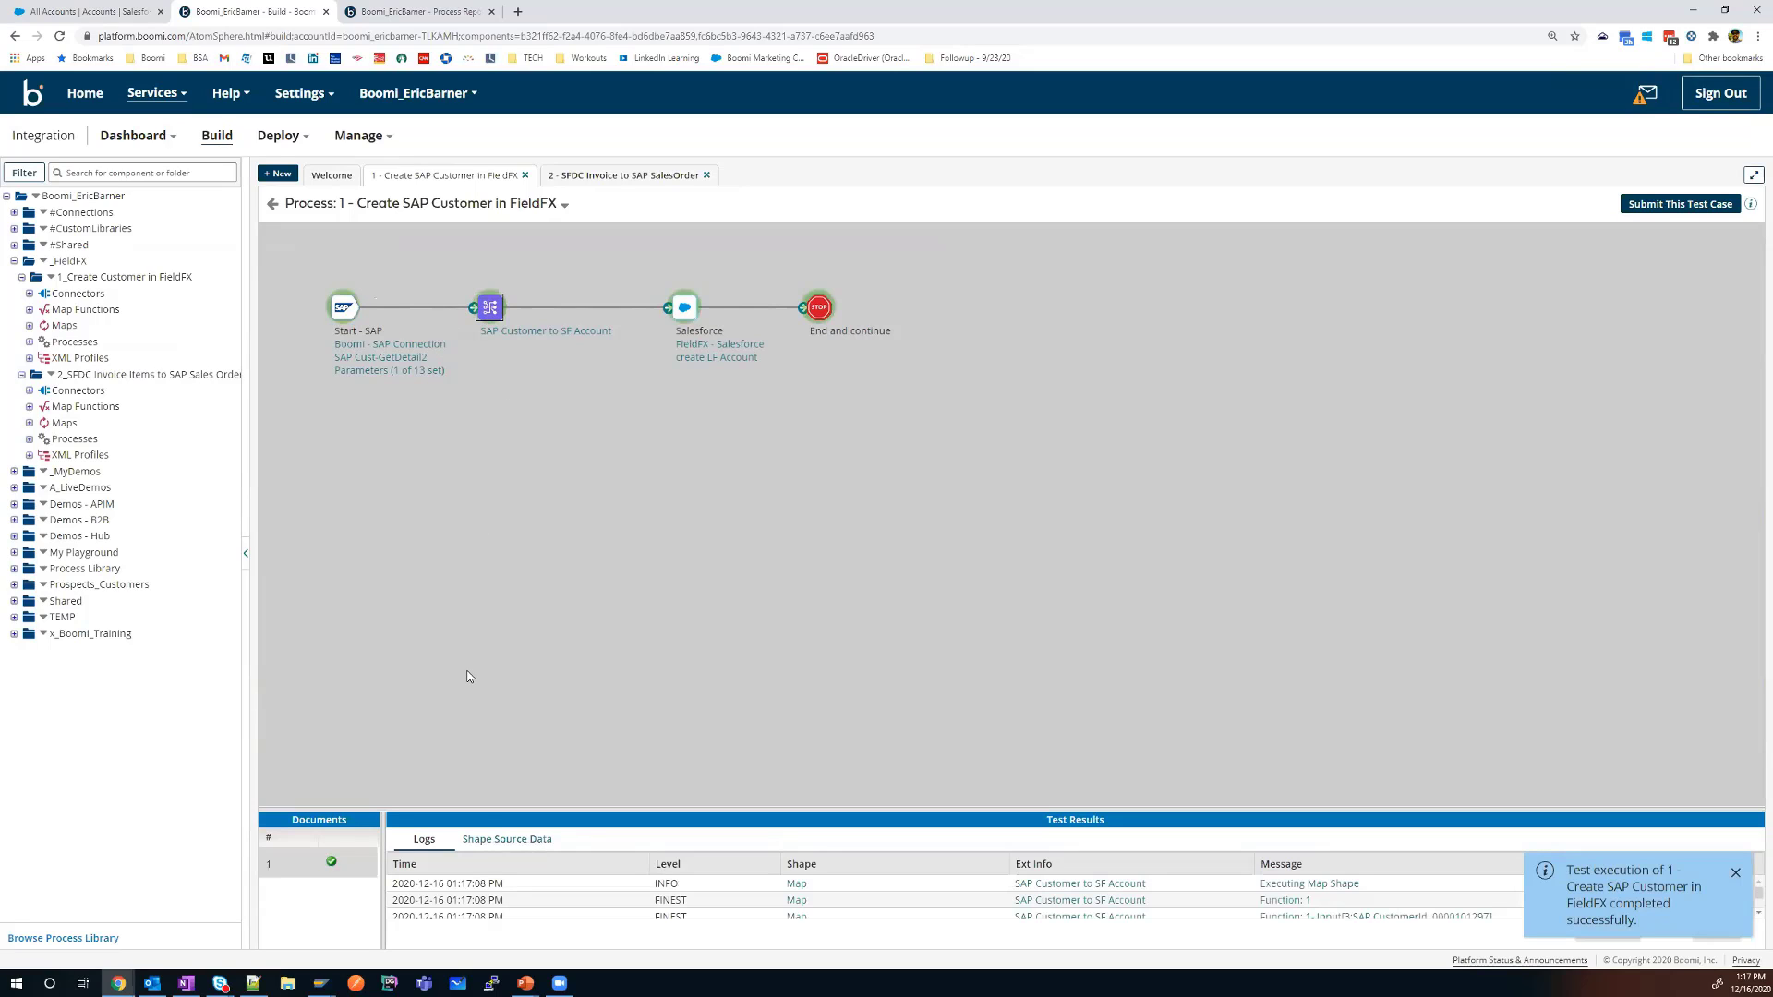
pyautogui.click(484, 850)
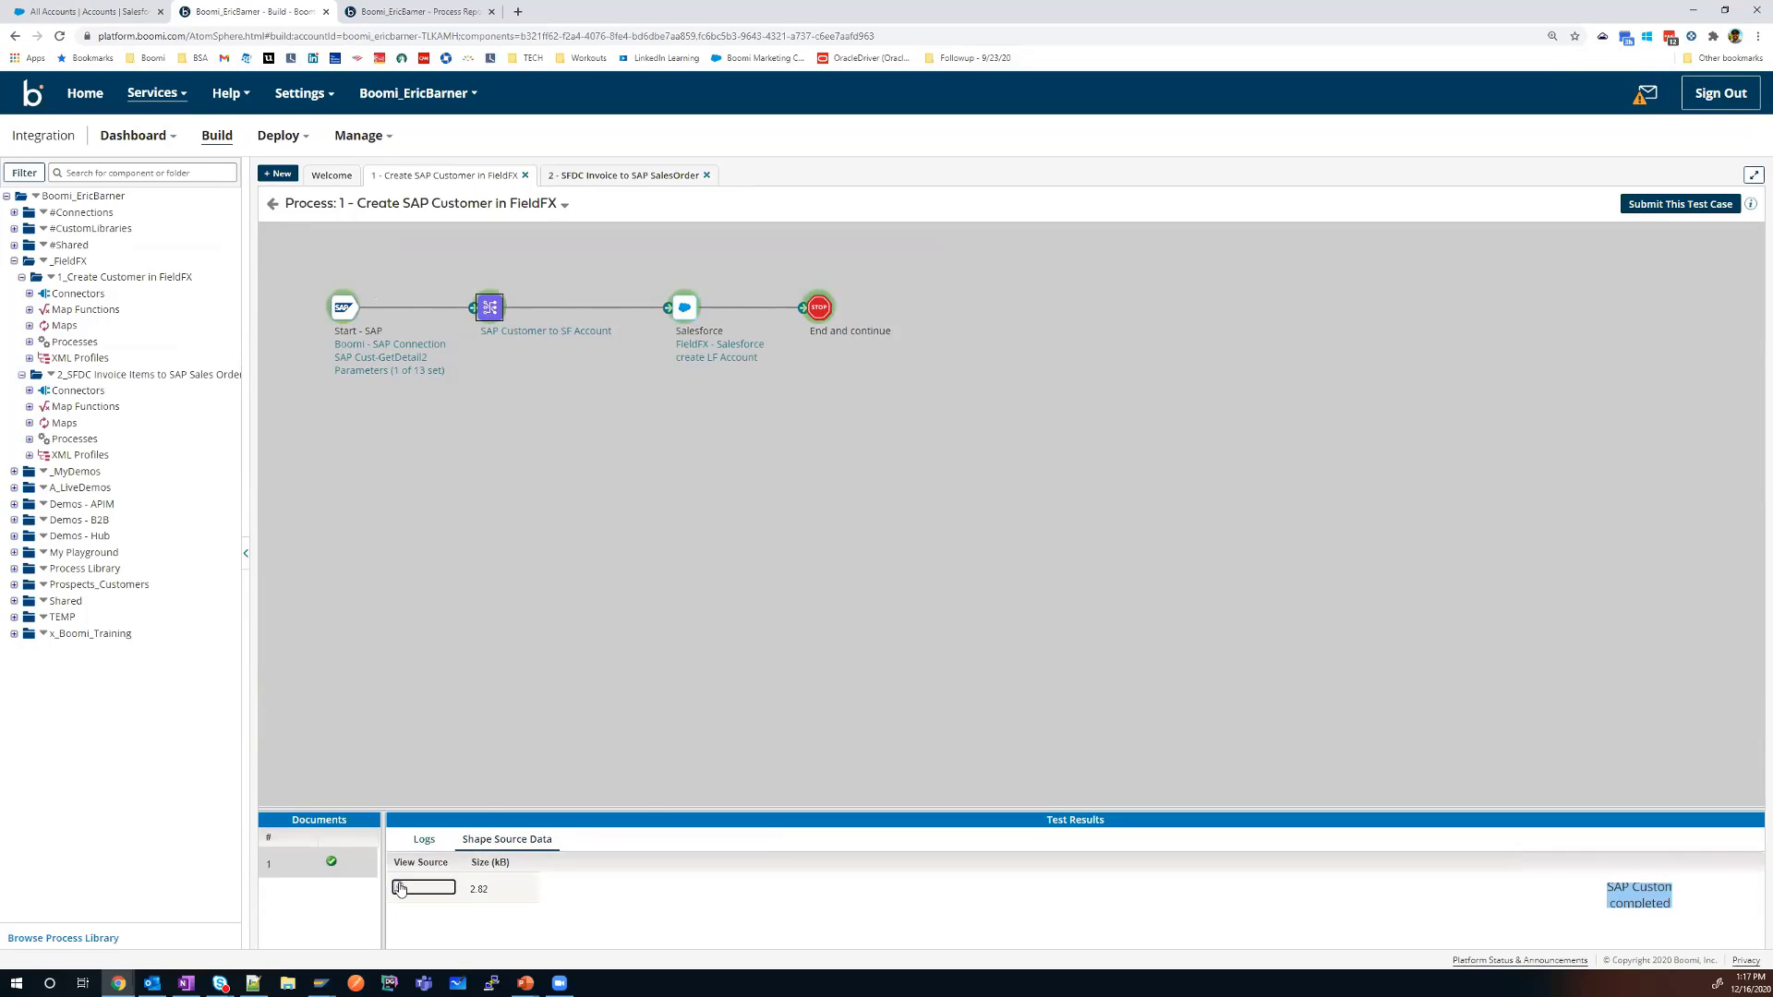
pyautogui.click(399, 887)
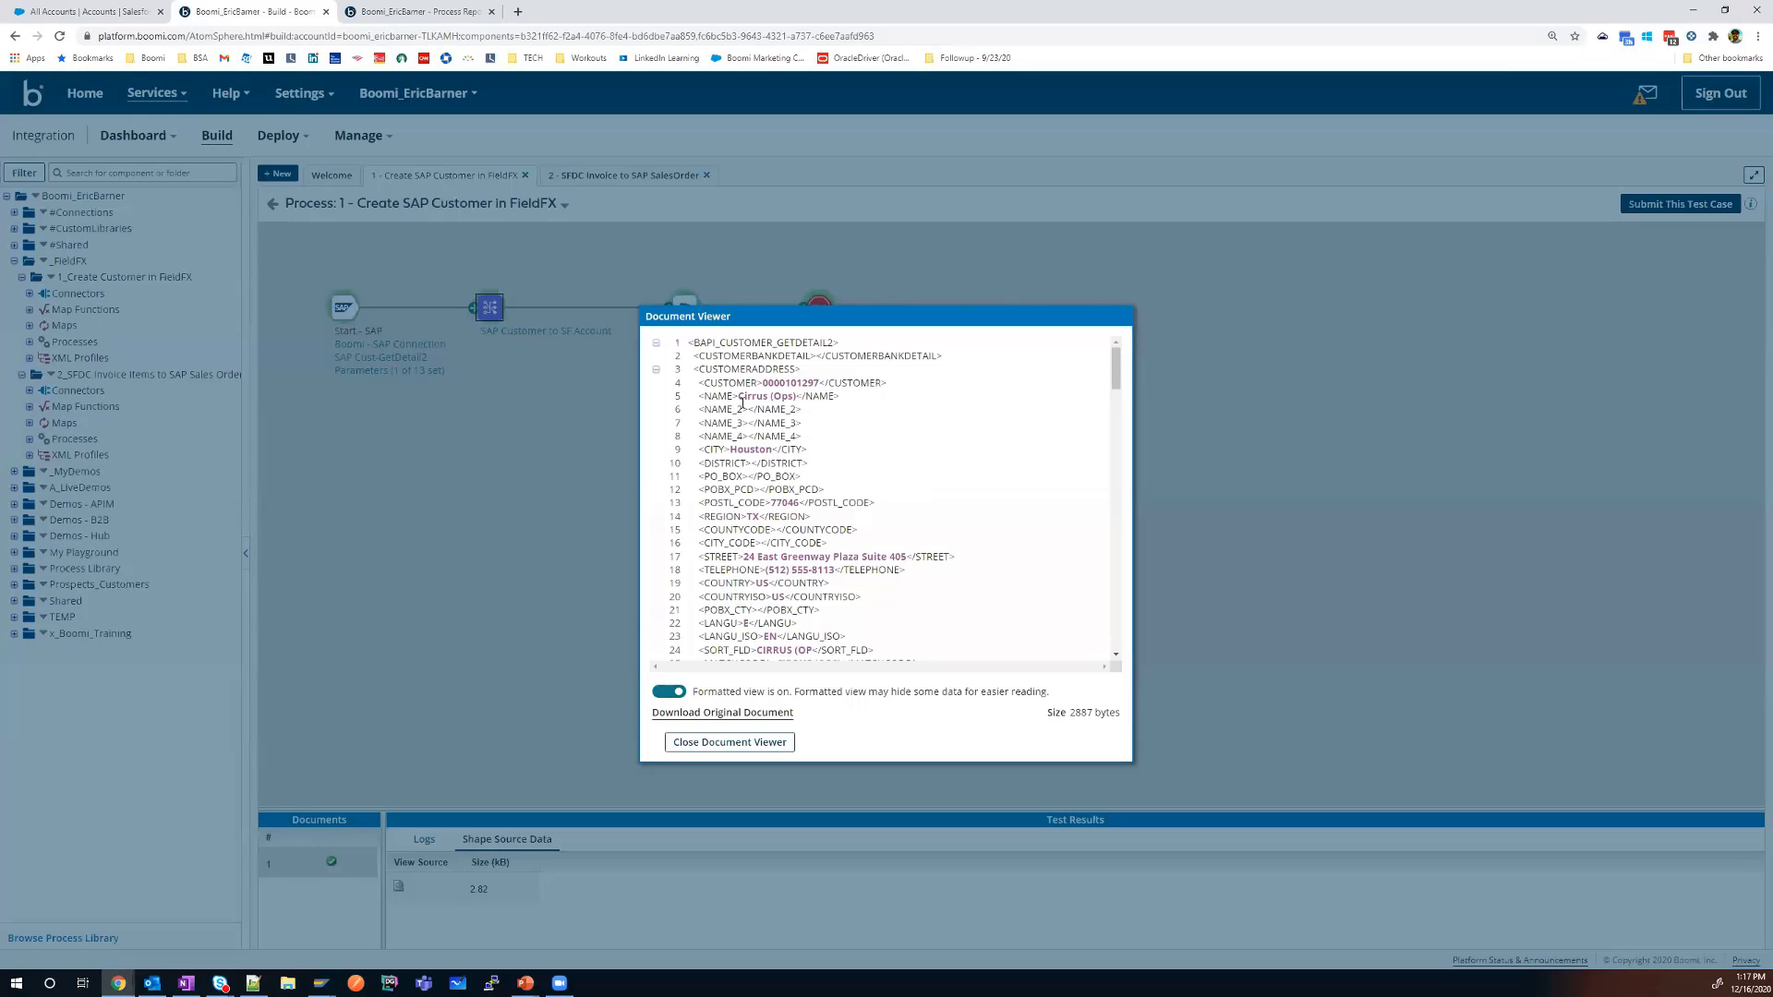
pyautogui.moveTo(740, 400); pyautogui.dragTo(818, 382)
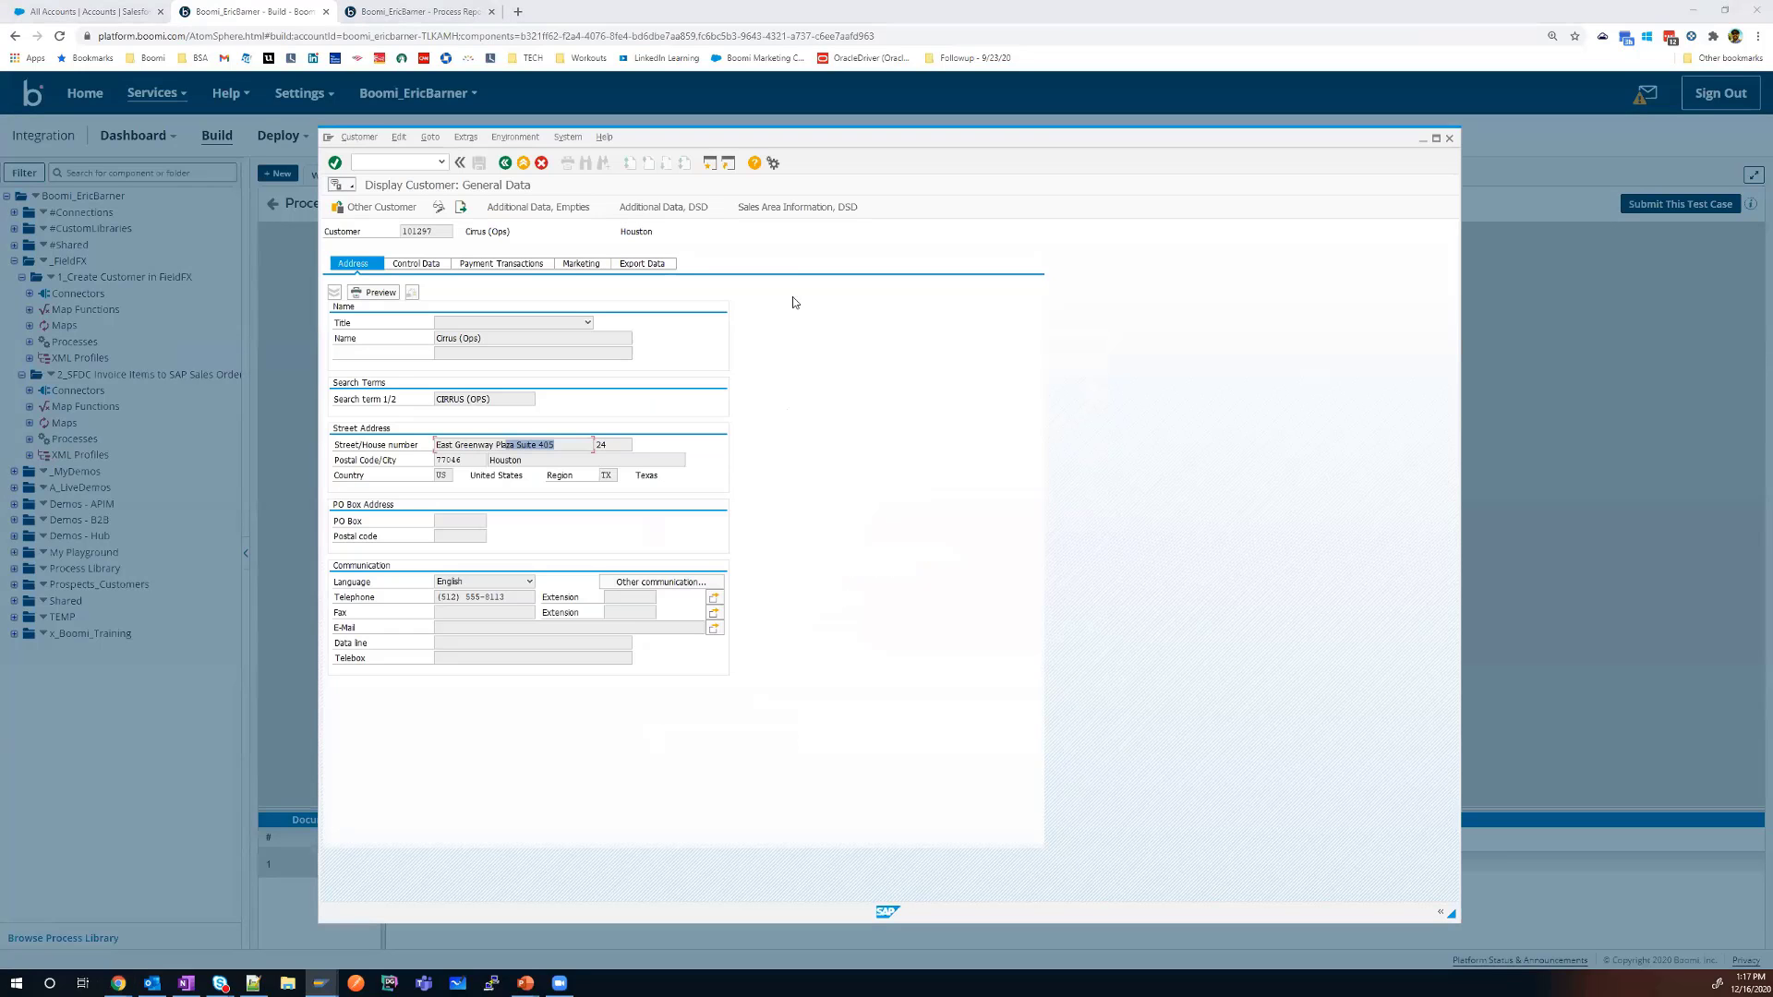
# Refresh the accounts list and open the new Cirrus (Ops) account to verify its SAP ID.
pyautogui.click(93, 13)
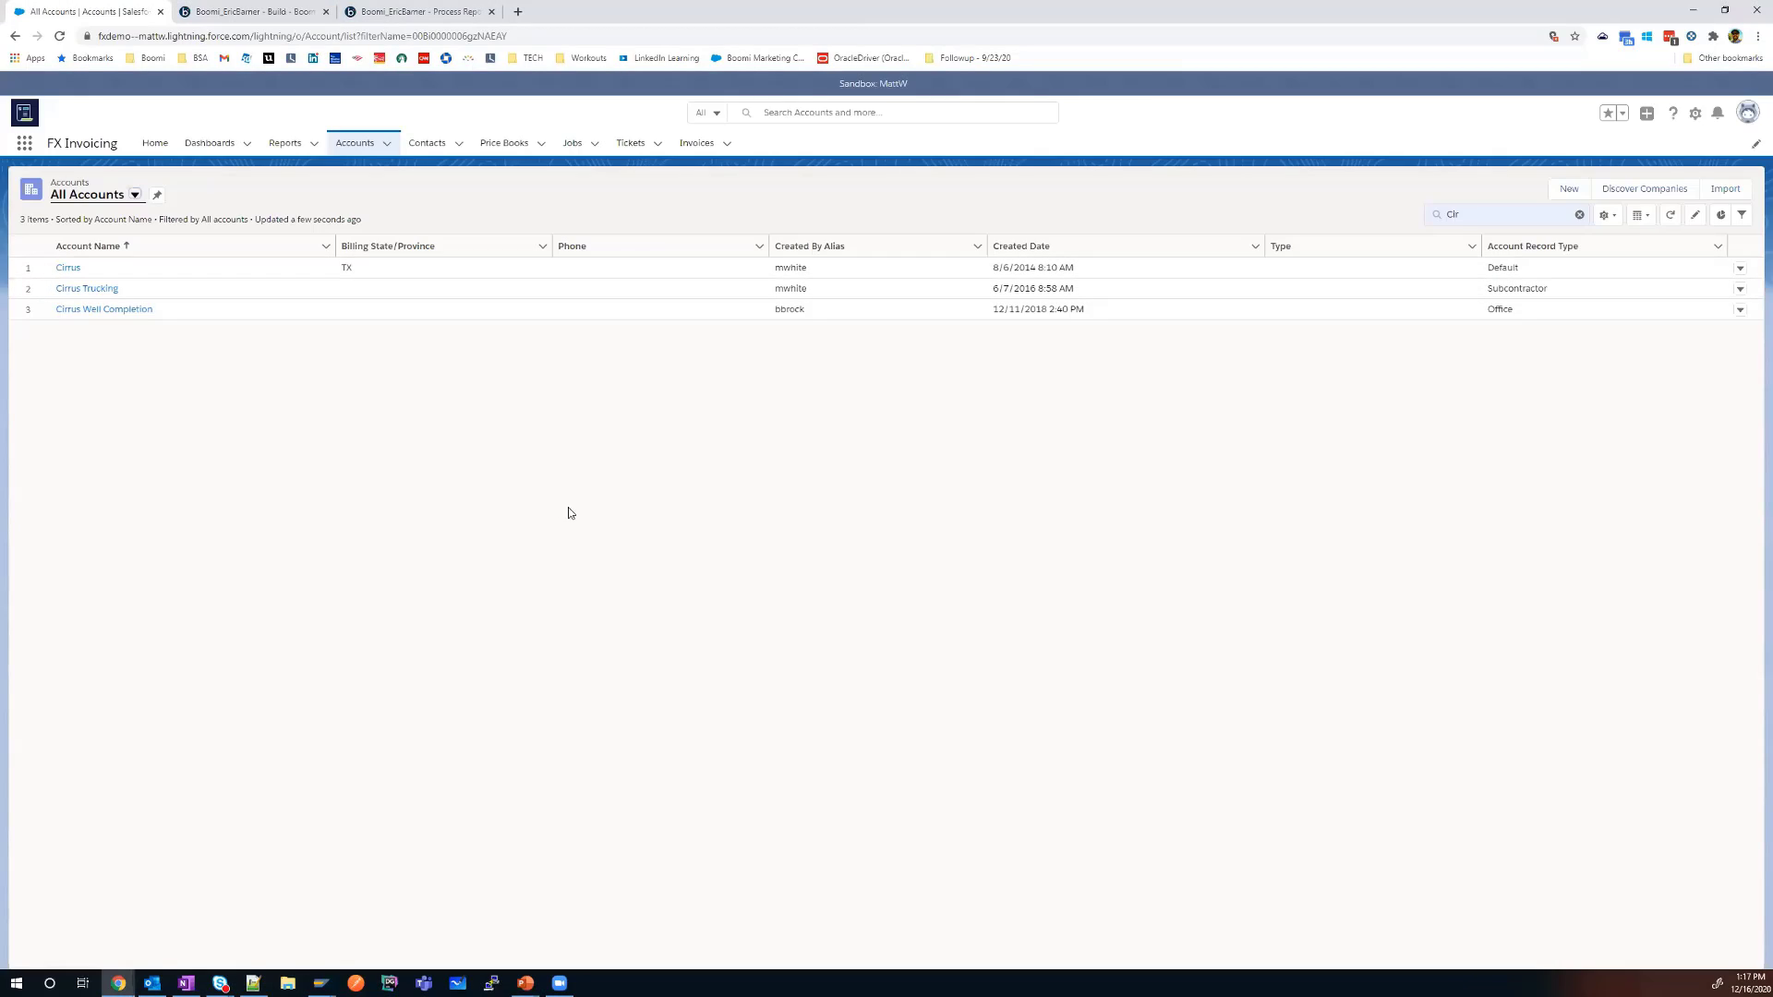
pyautogui.click(1670, 215)
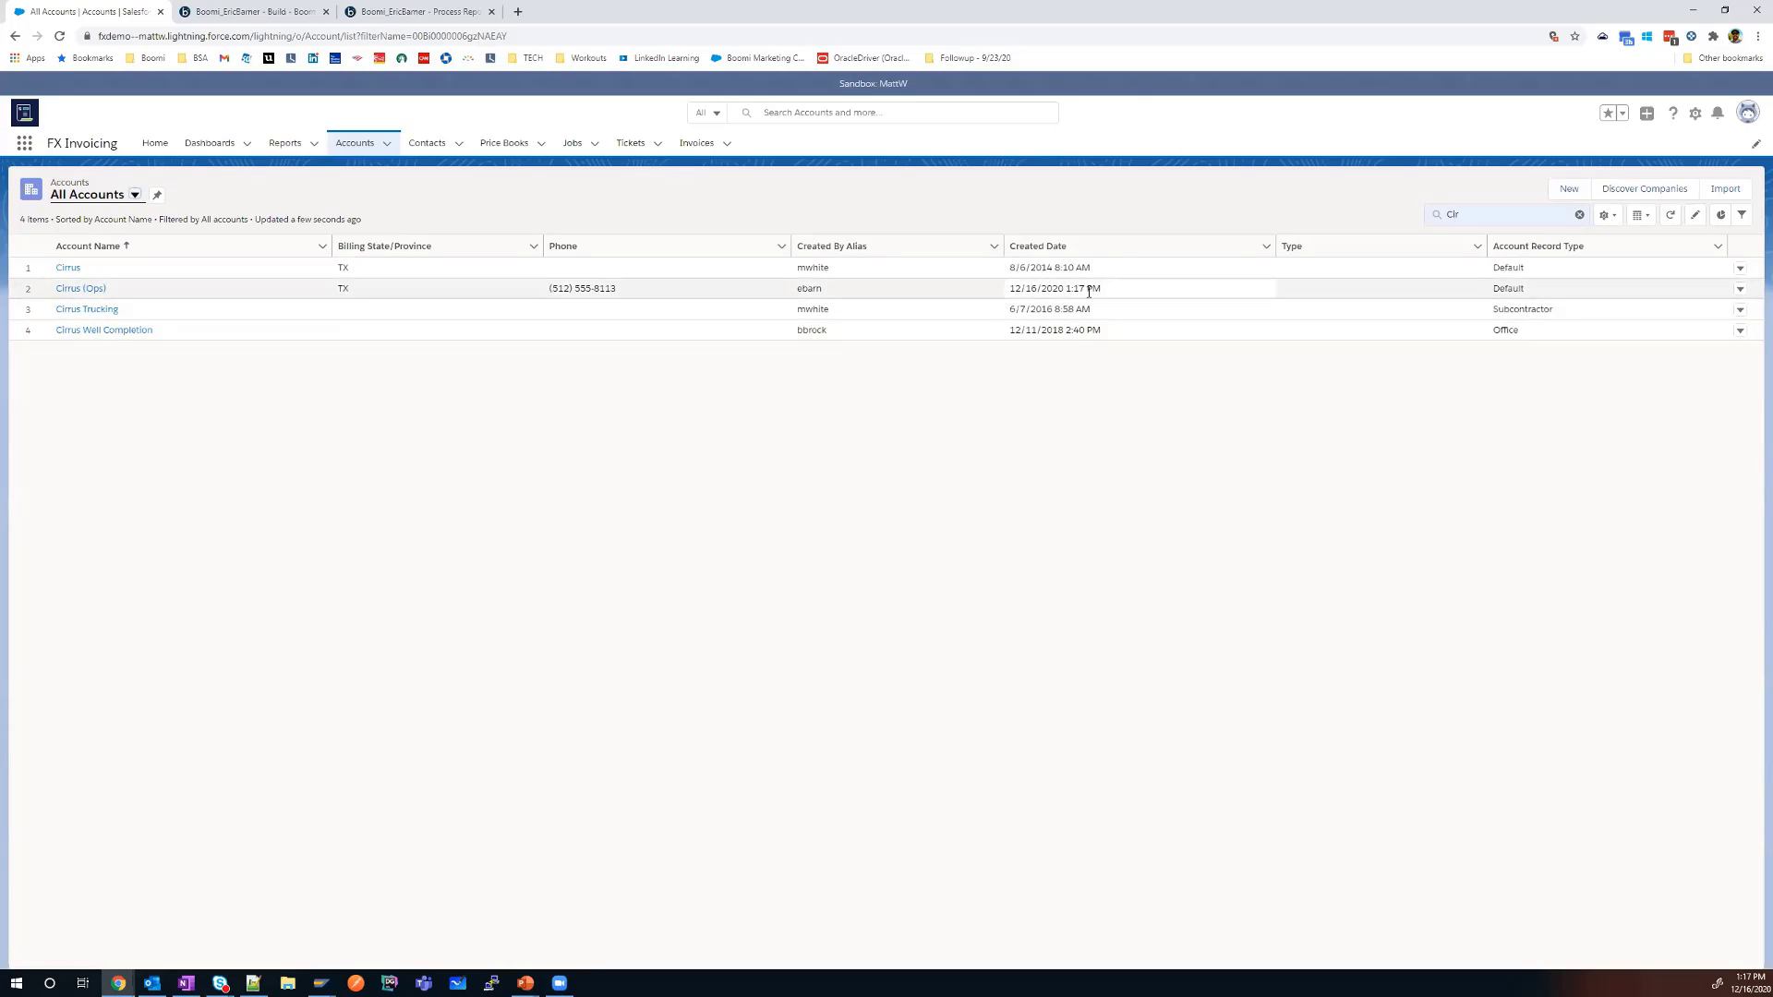
pyautogui.moveTo(1103, 289); pyautogui.dragTo(1009, 289)
pyautogui.click(76, 288)
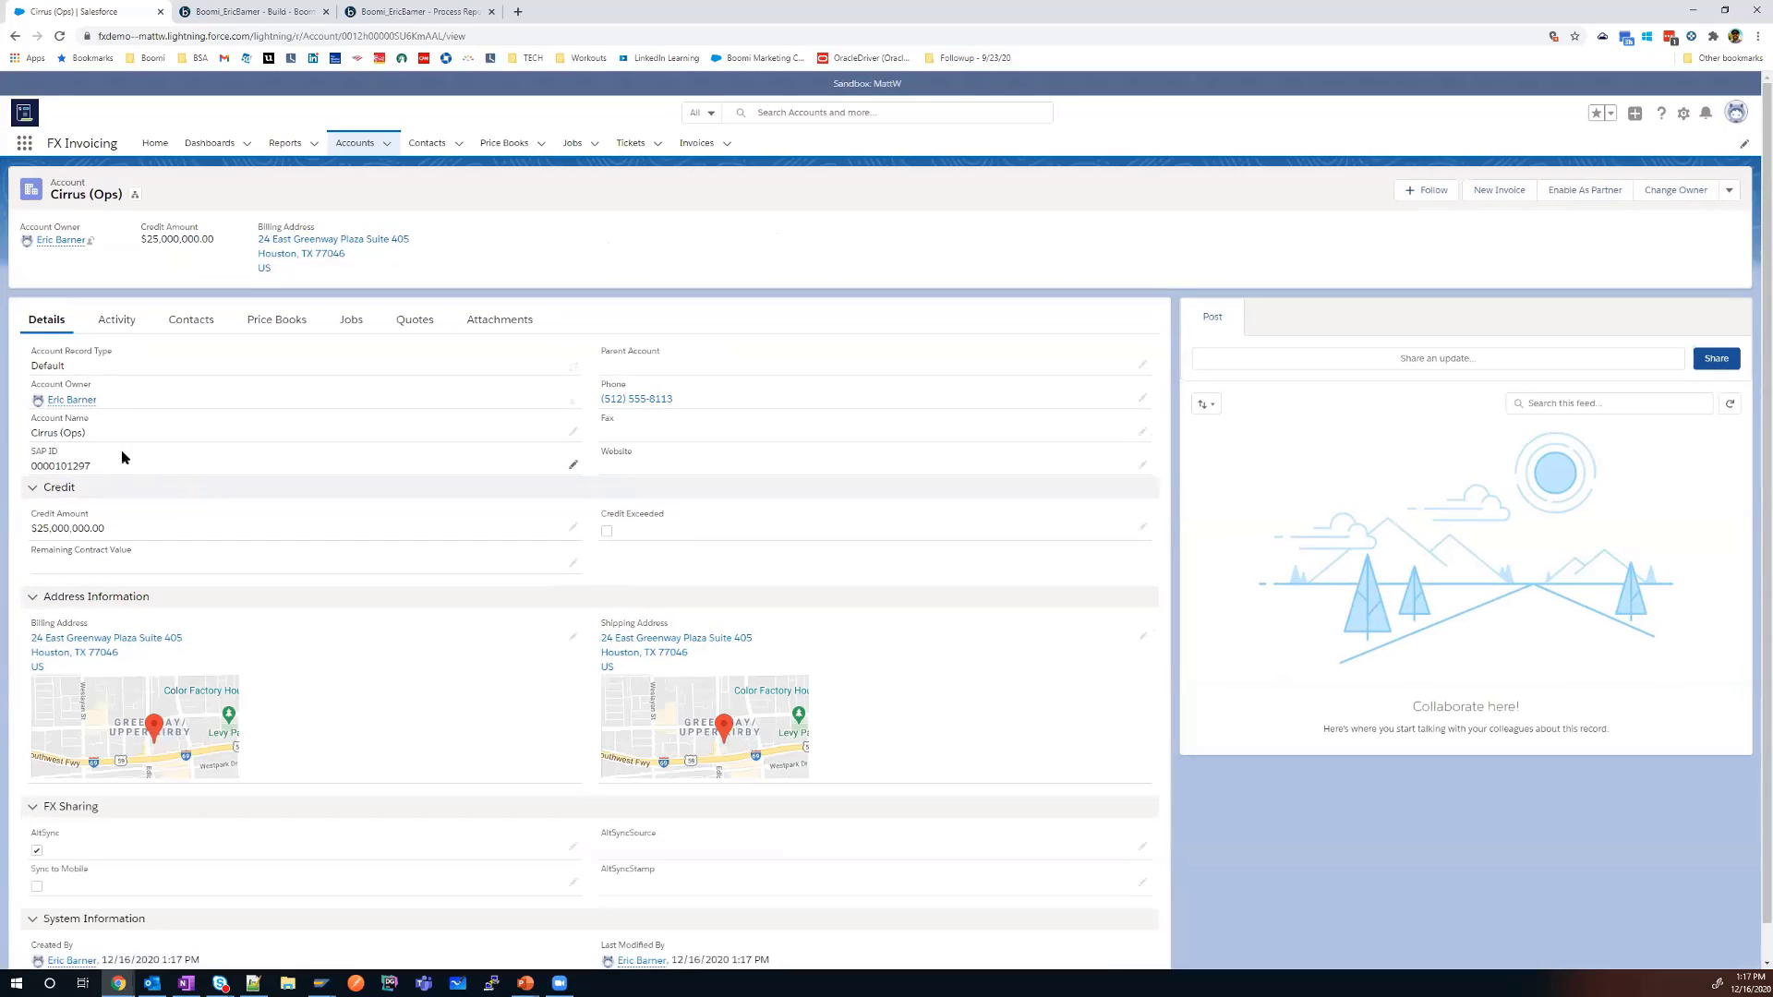
pyautogui.moveTo(93, 467); pyautogui.dragTo(74, 468)
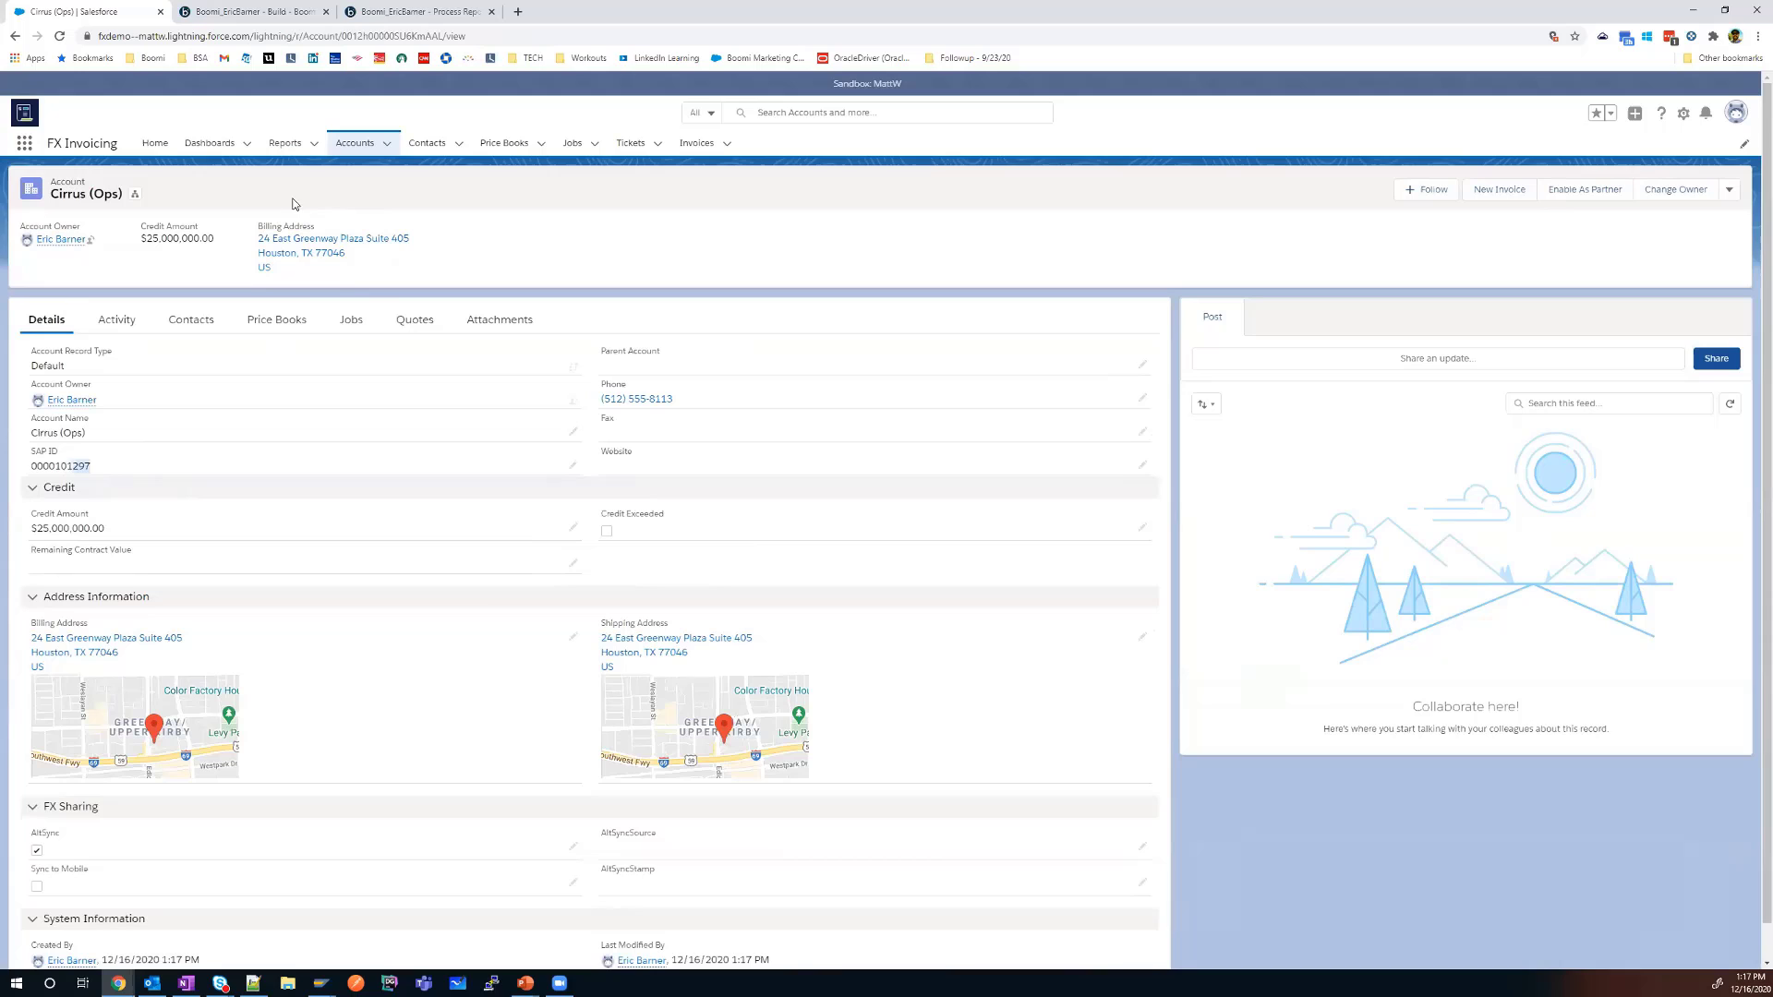
pyautogui.hotkey('alt', 'Tab')
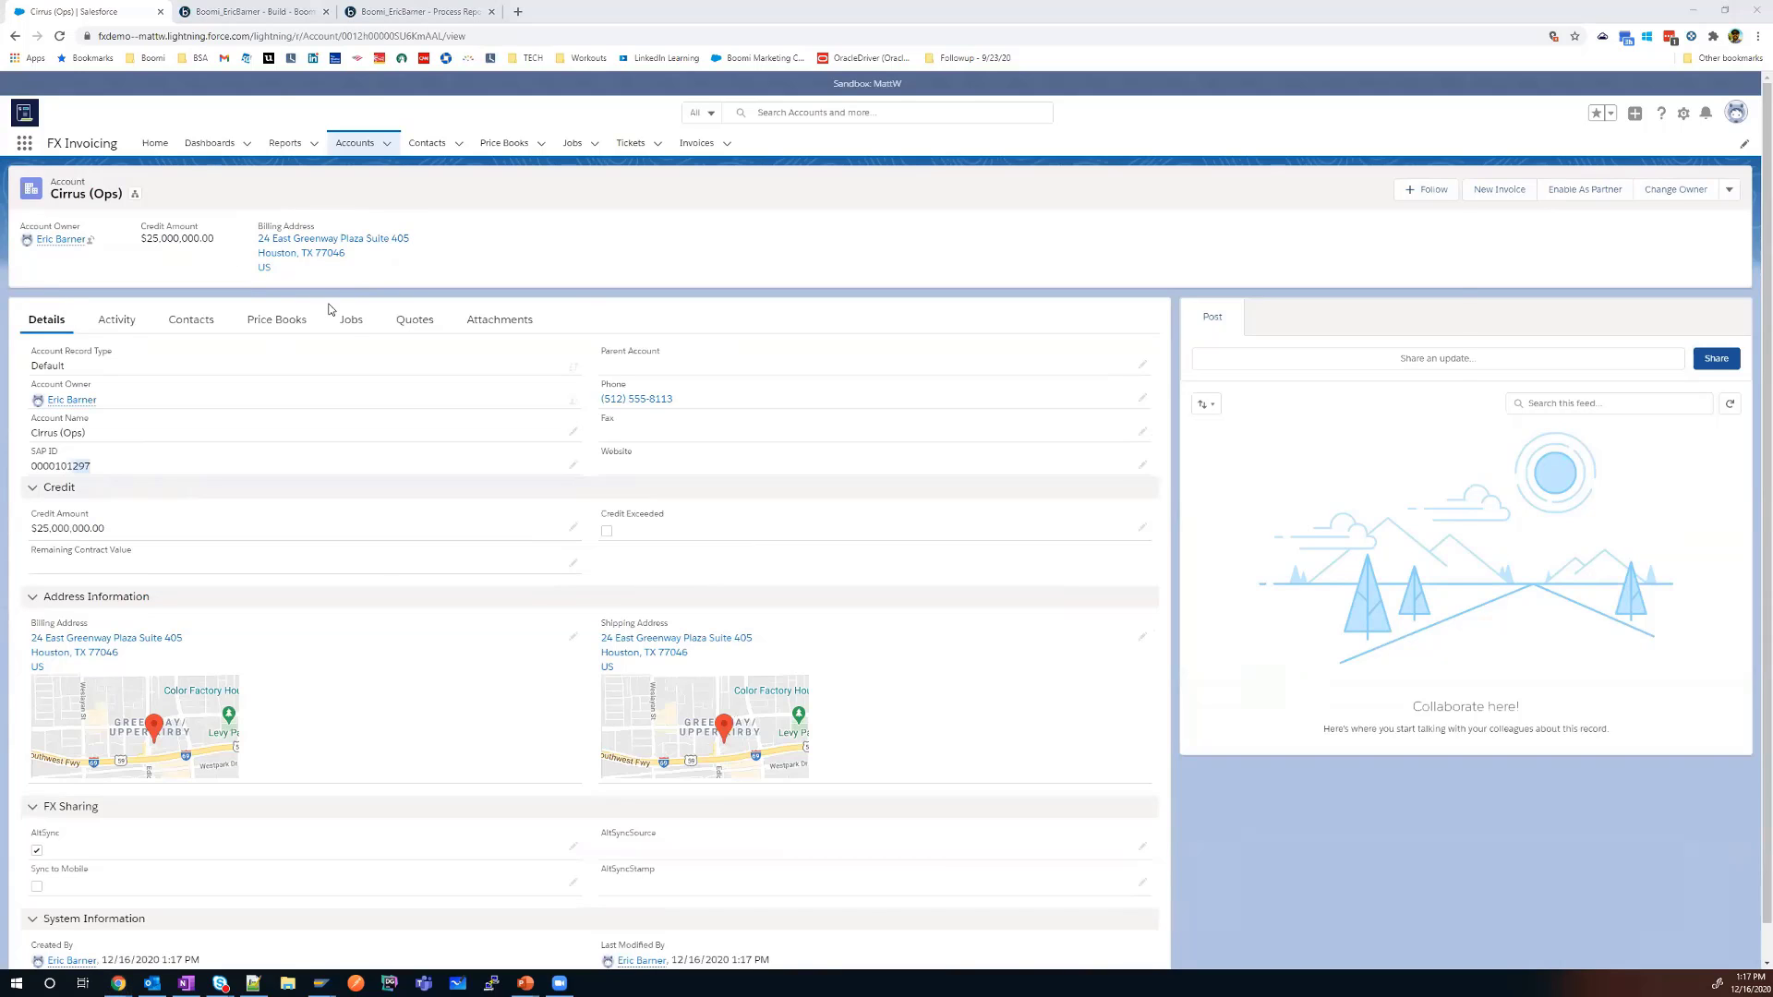
pyautogui.click(252, 21)
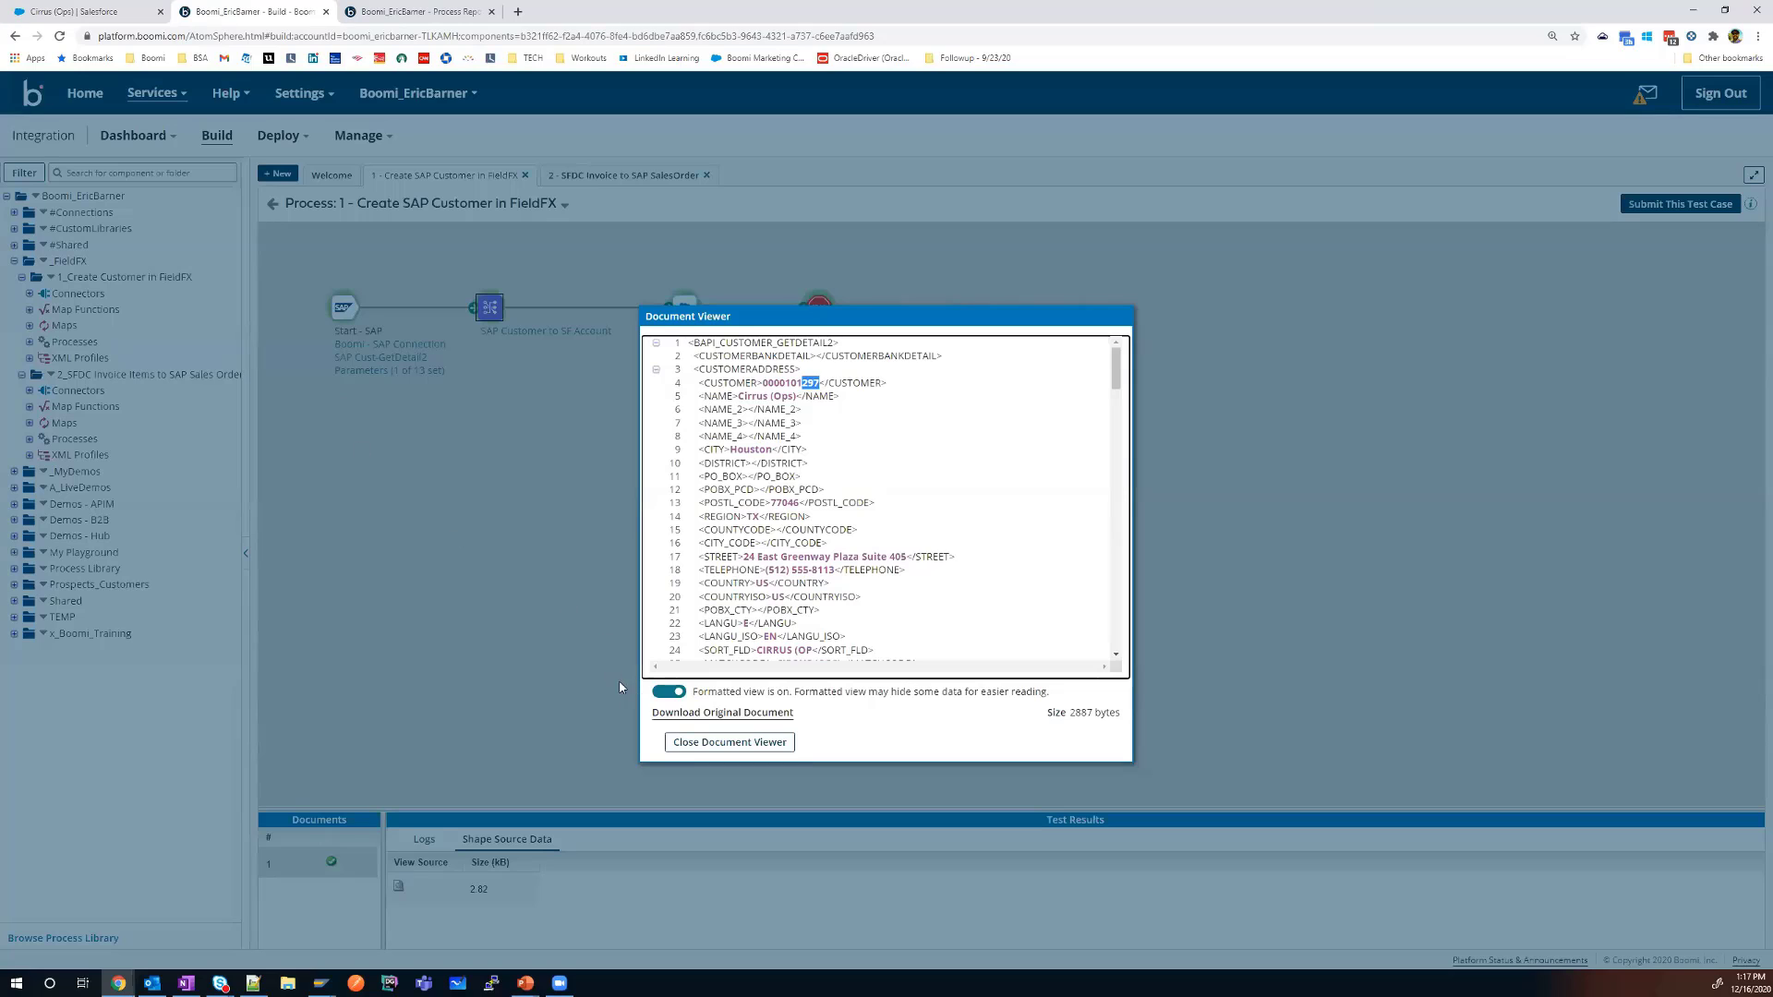
# Close the Boomi source document viewer.
pyautogui.click(683, 743)
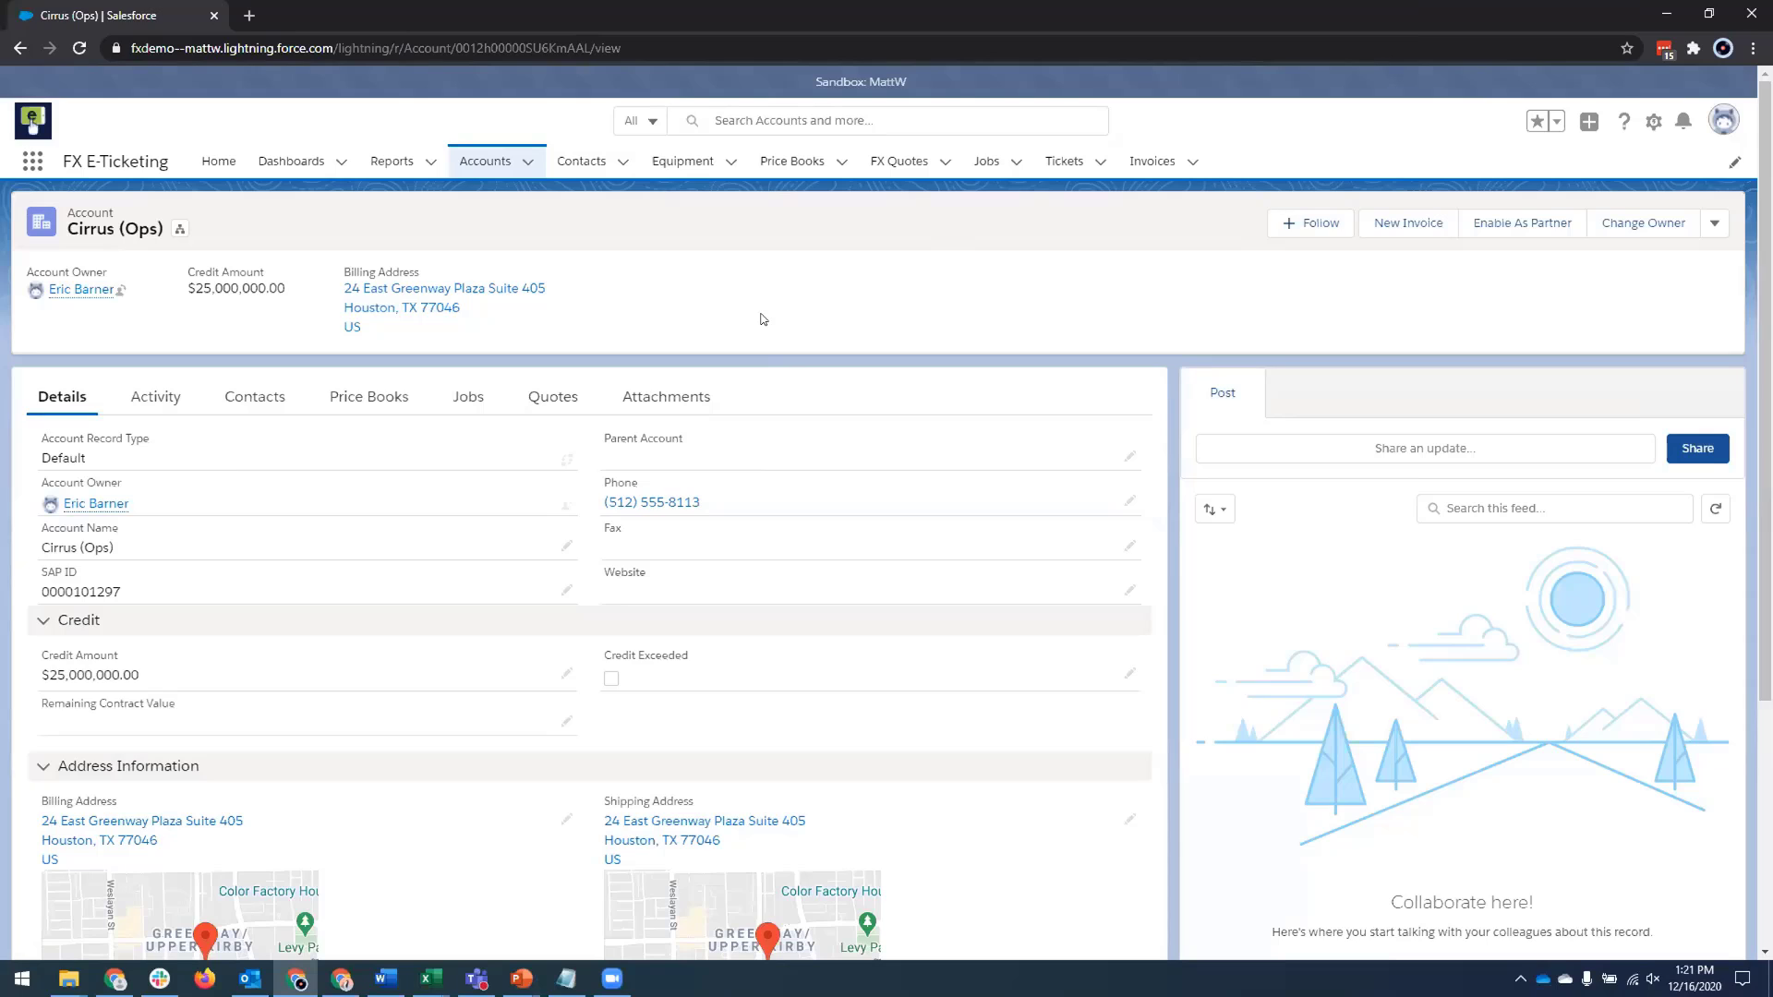
# Start a Cirrus (Ops) quote with the Houston office and Cirrus Houston Price Book 2020.
pyautogui.click(541, 399)
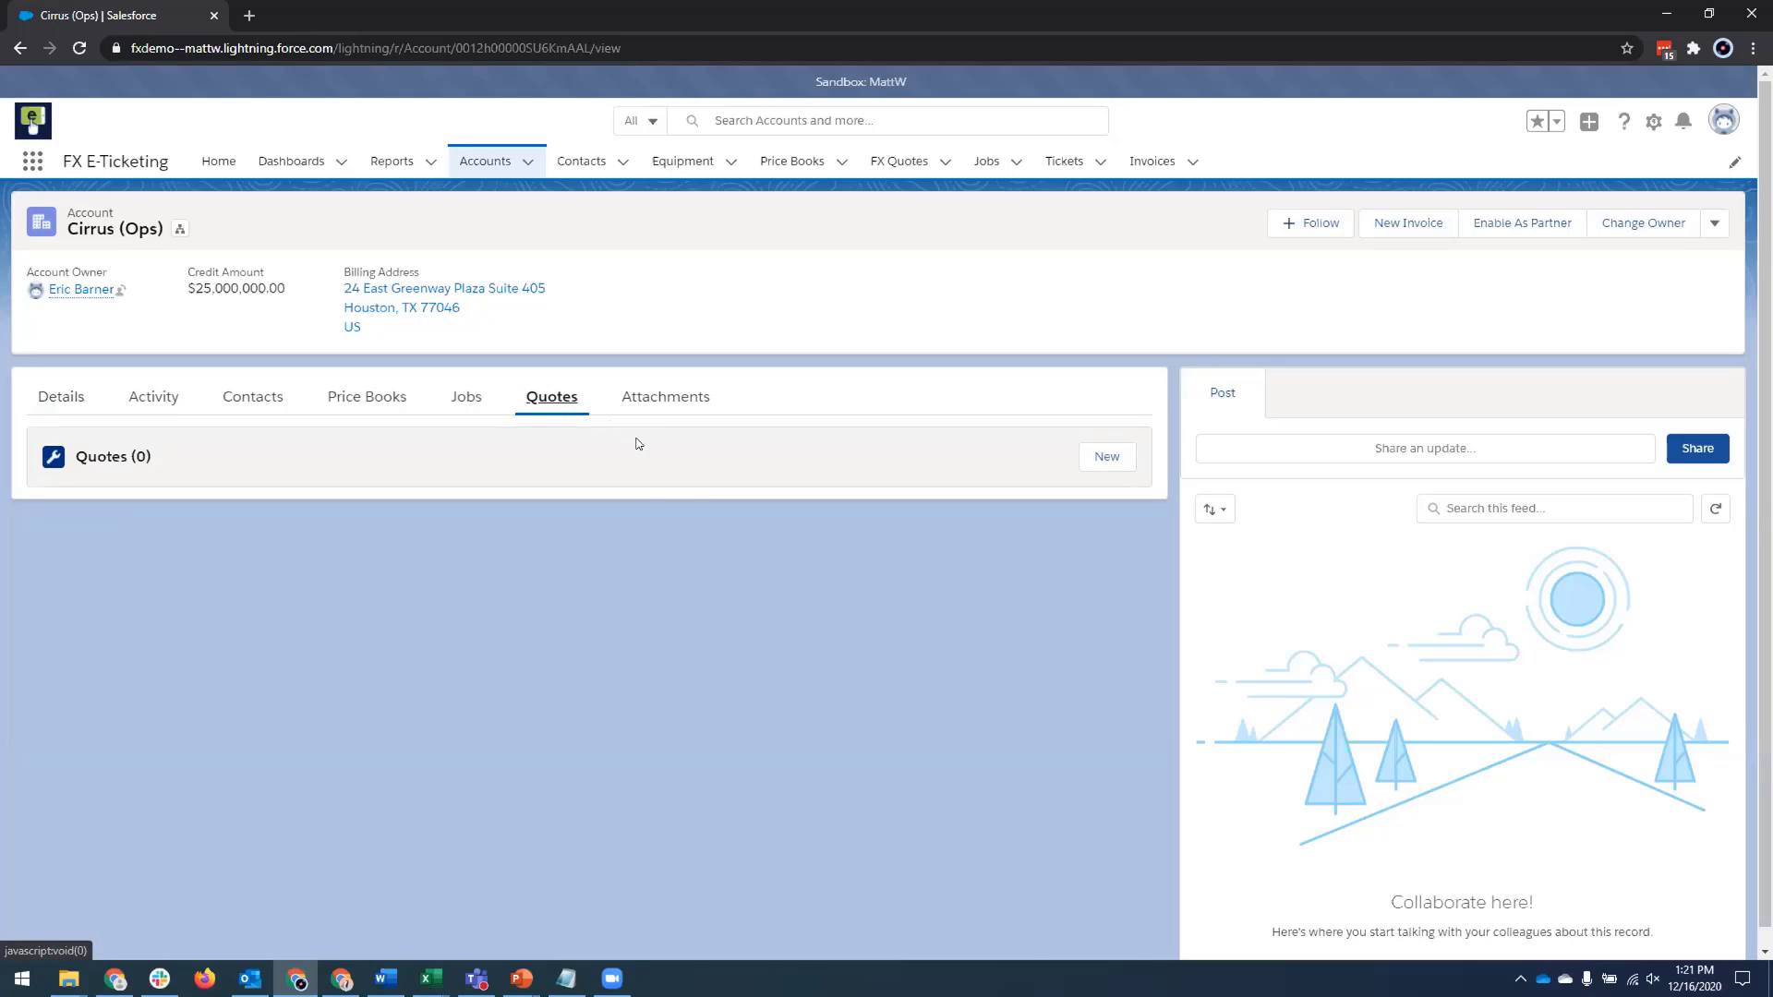
pyautogui.click(1104, 454)
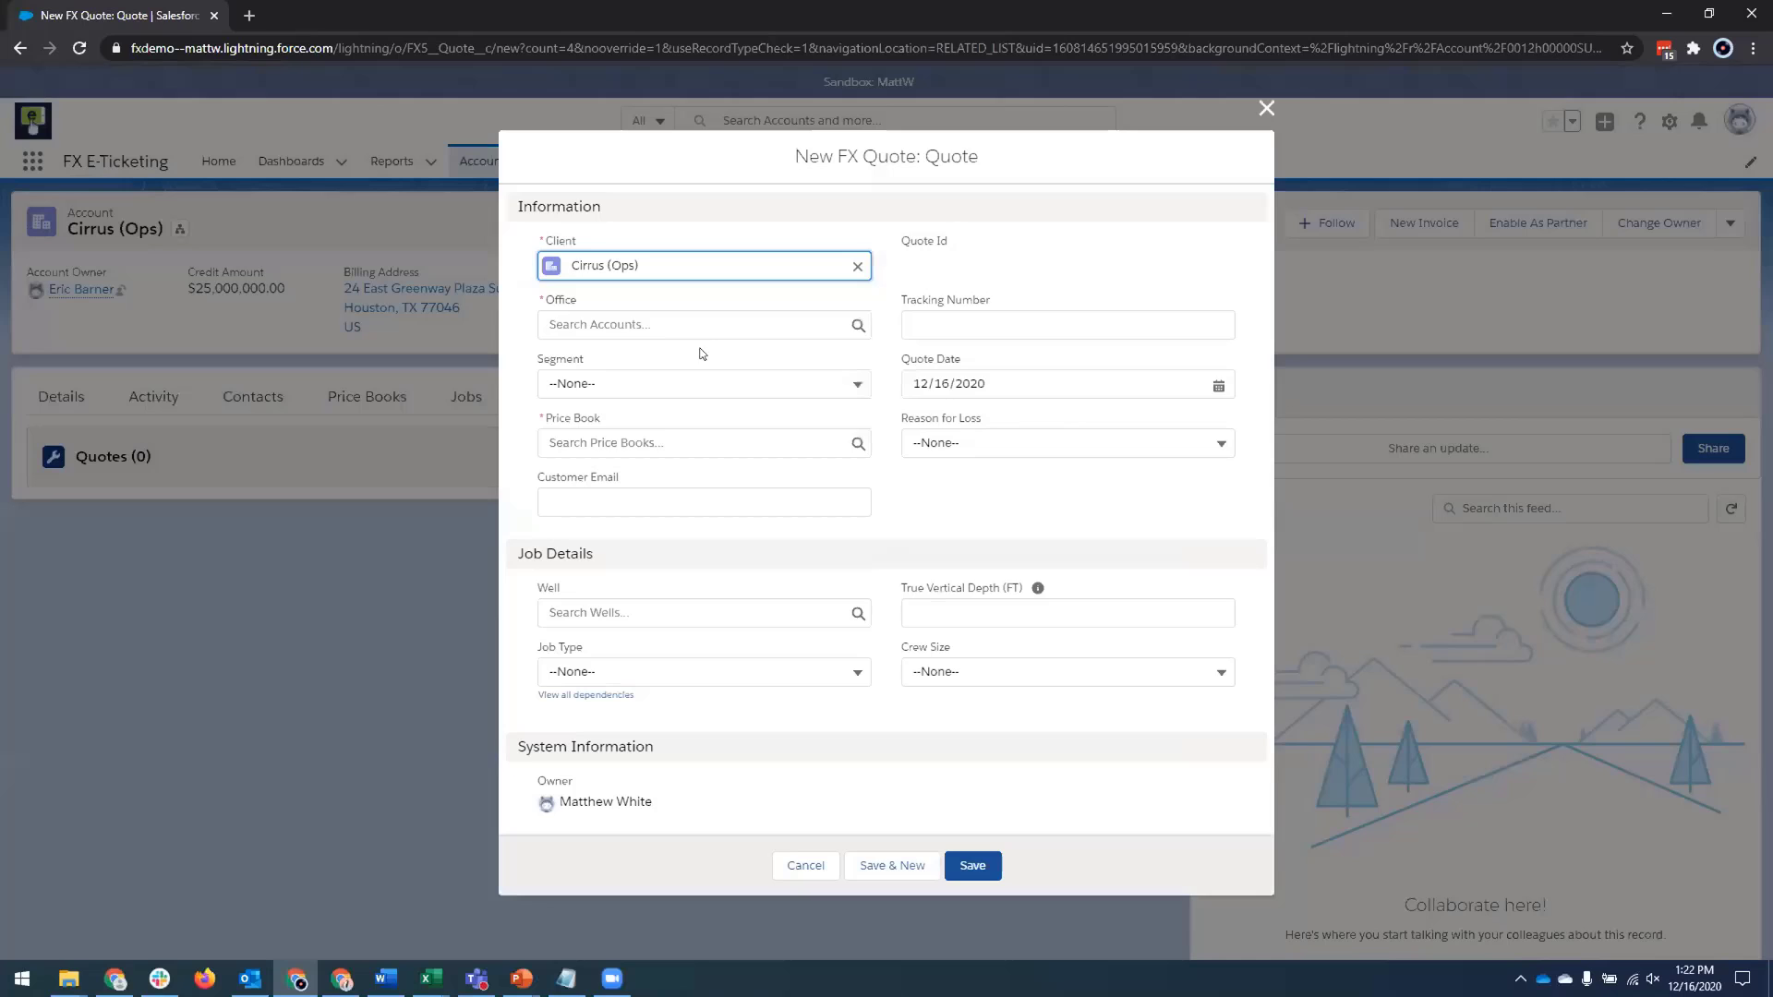
pyautogui.click(629, 323)
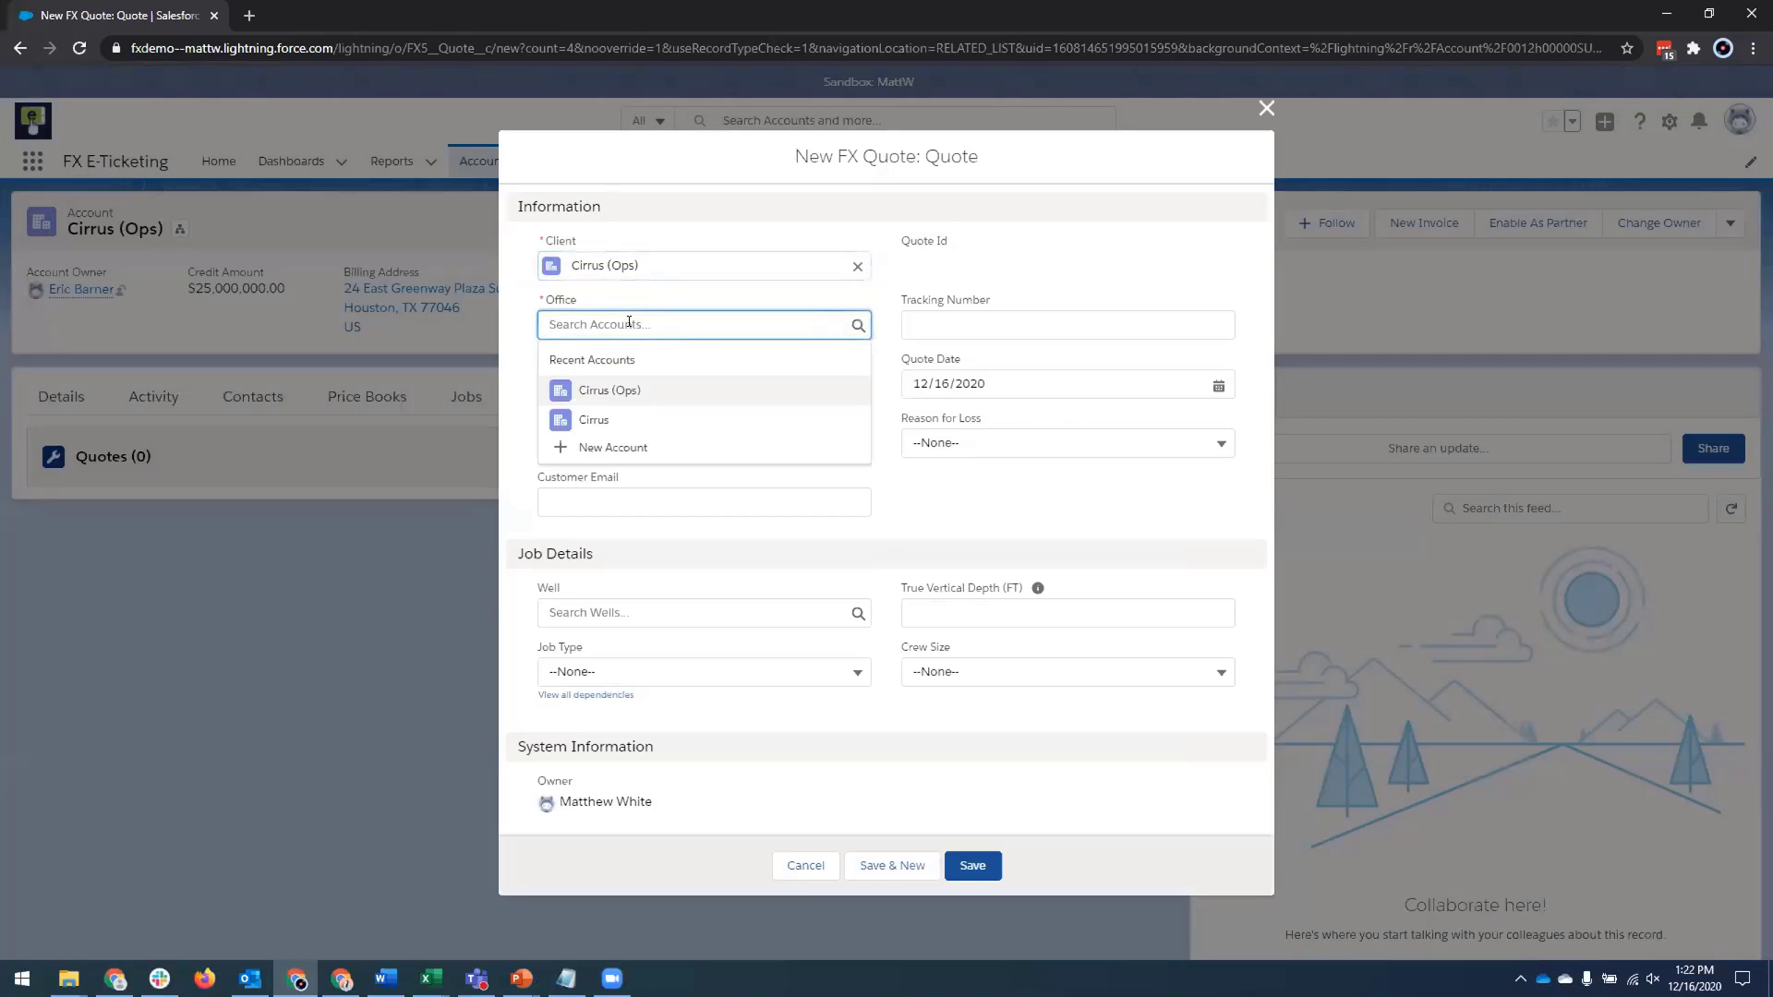
pyautogui.write('hou')
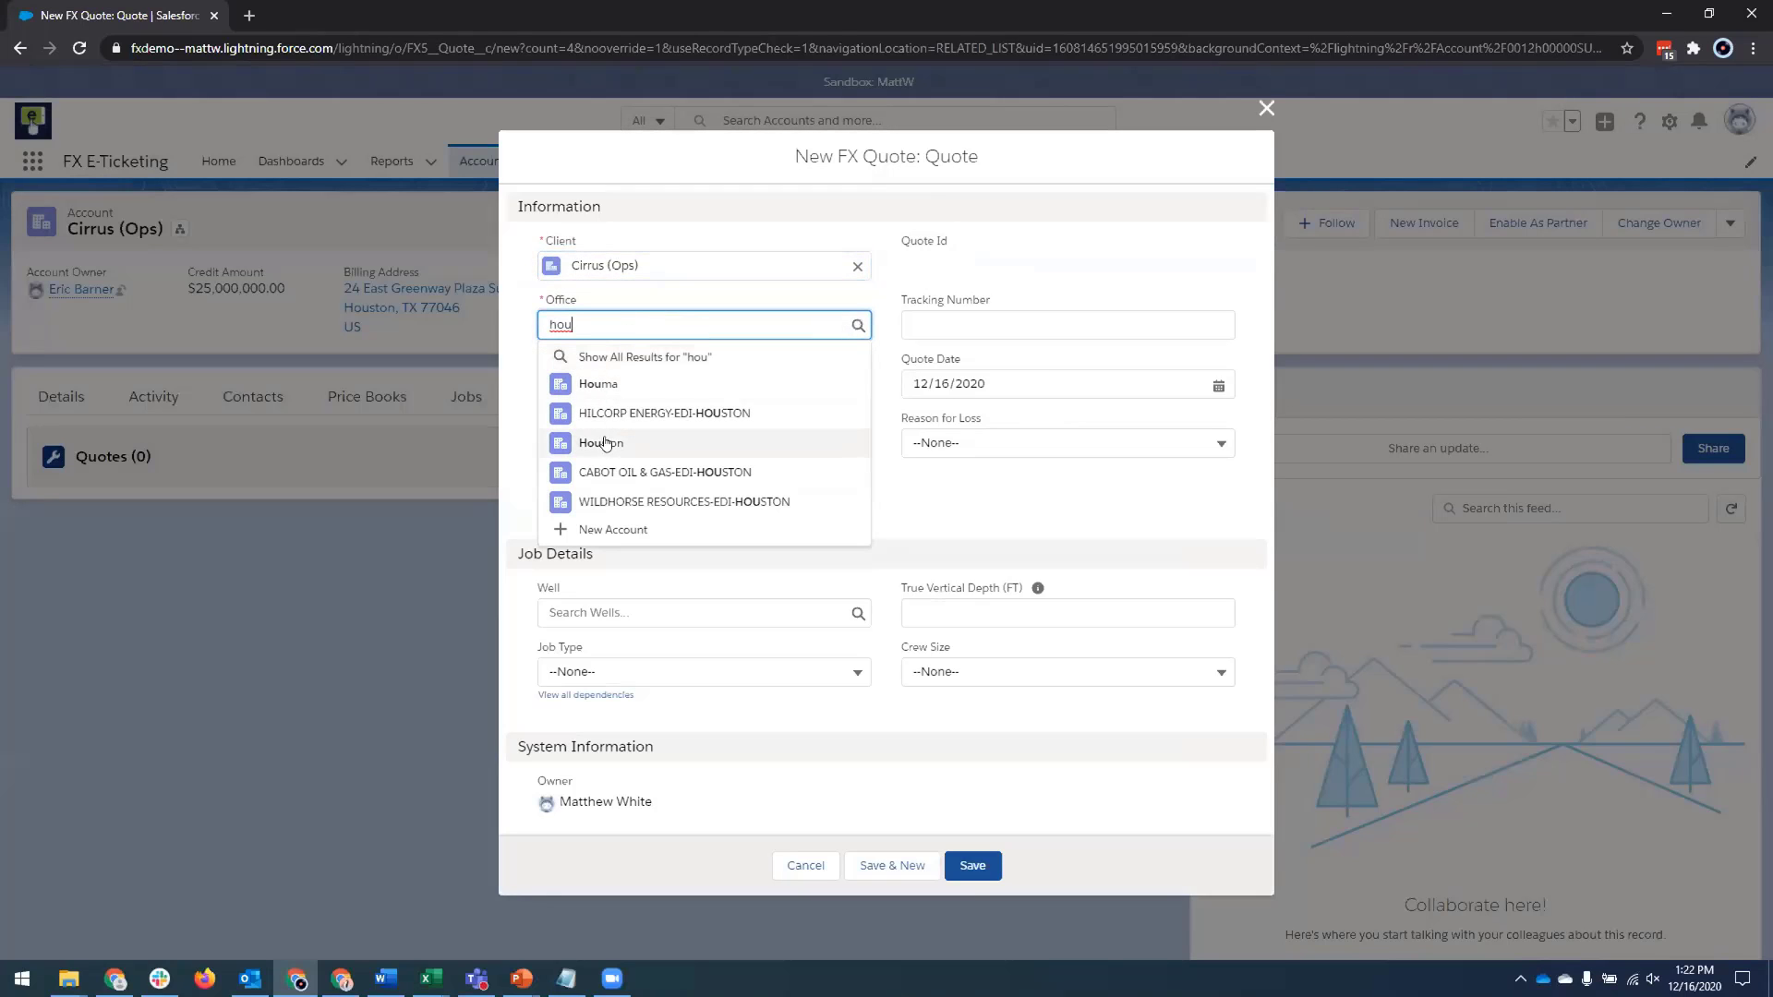
pyautogui.click(604, 443)
pyautogui.click(608, 440)
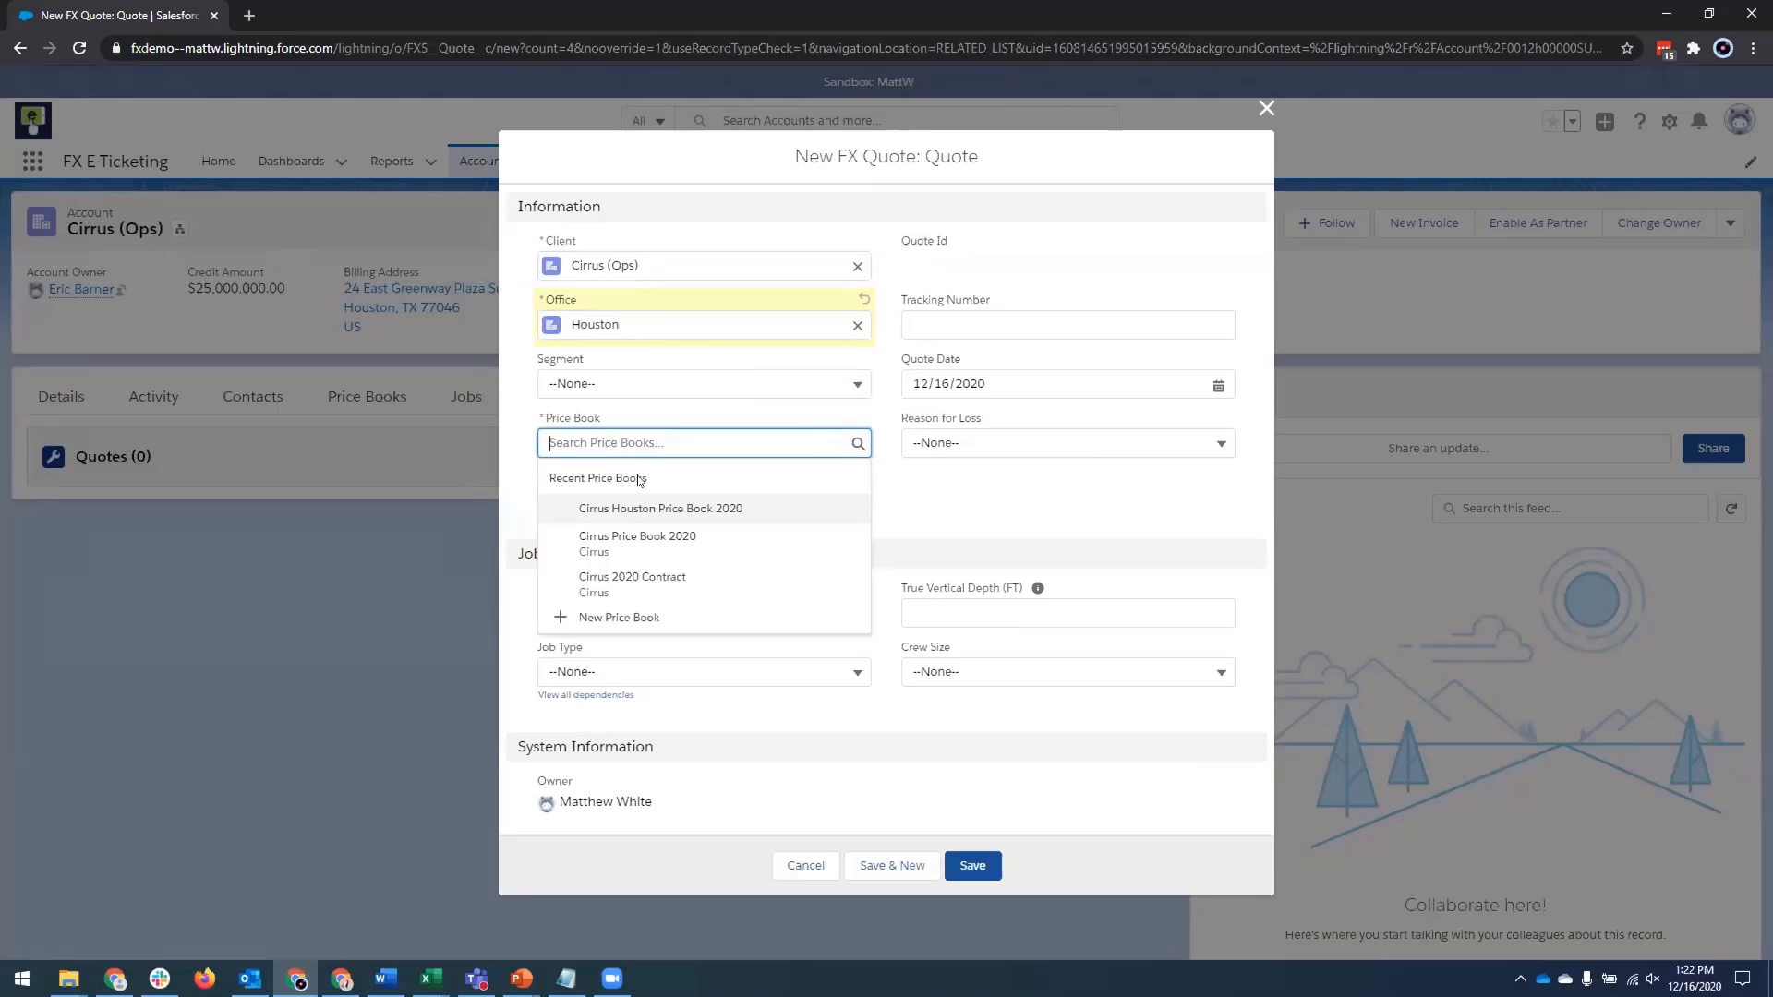
pyautogui.click(675, 511)
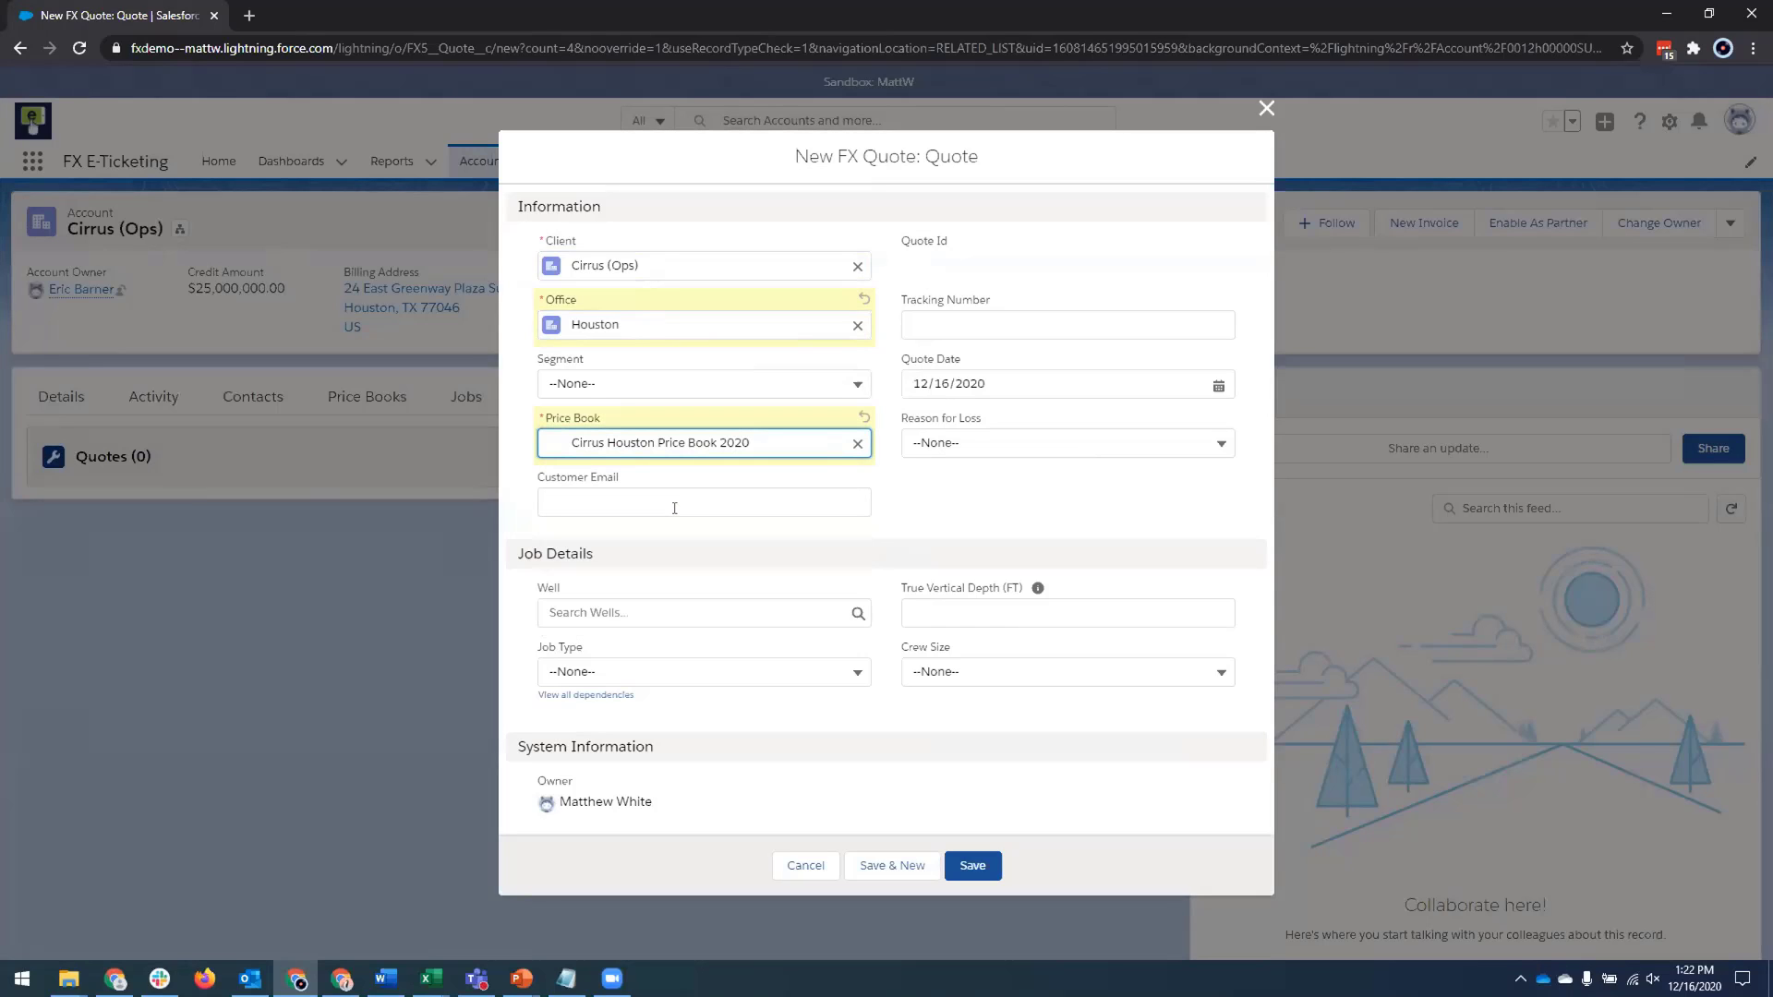
# Set well Harrison 34H-1, Wireline Service, 12500 ft depth and 2 Man Crew, and save the quote.
pyautogui.click(640, 613)
pyautogui.write('harr')
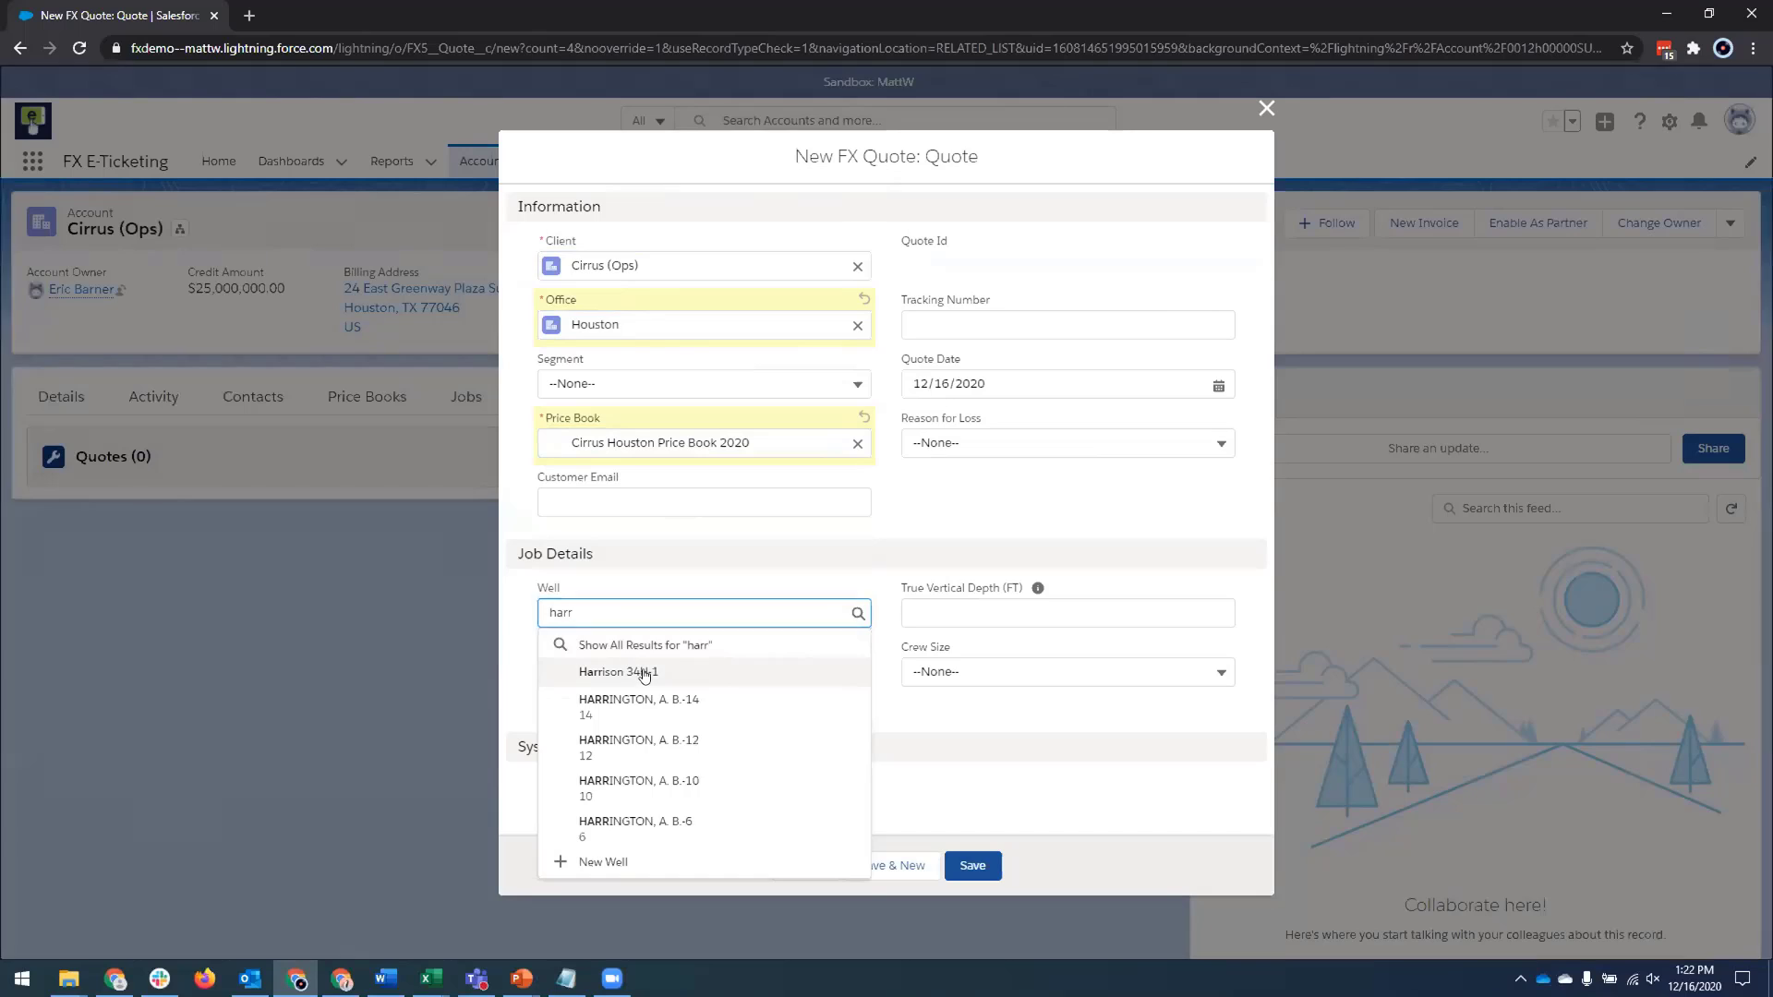
pyautogui.click(644, 672)
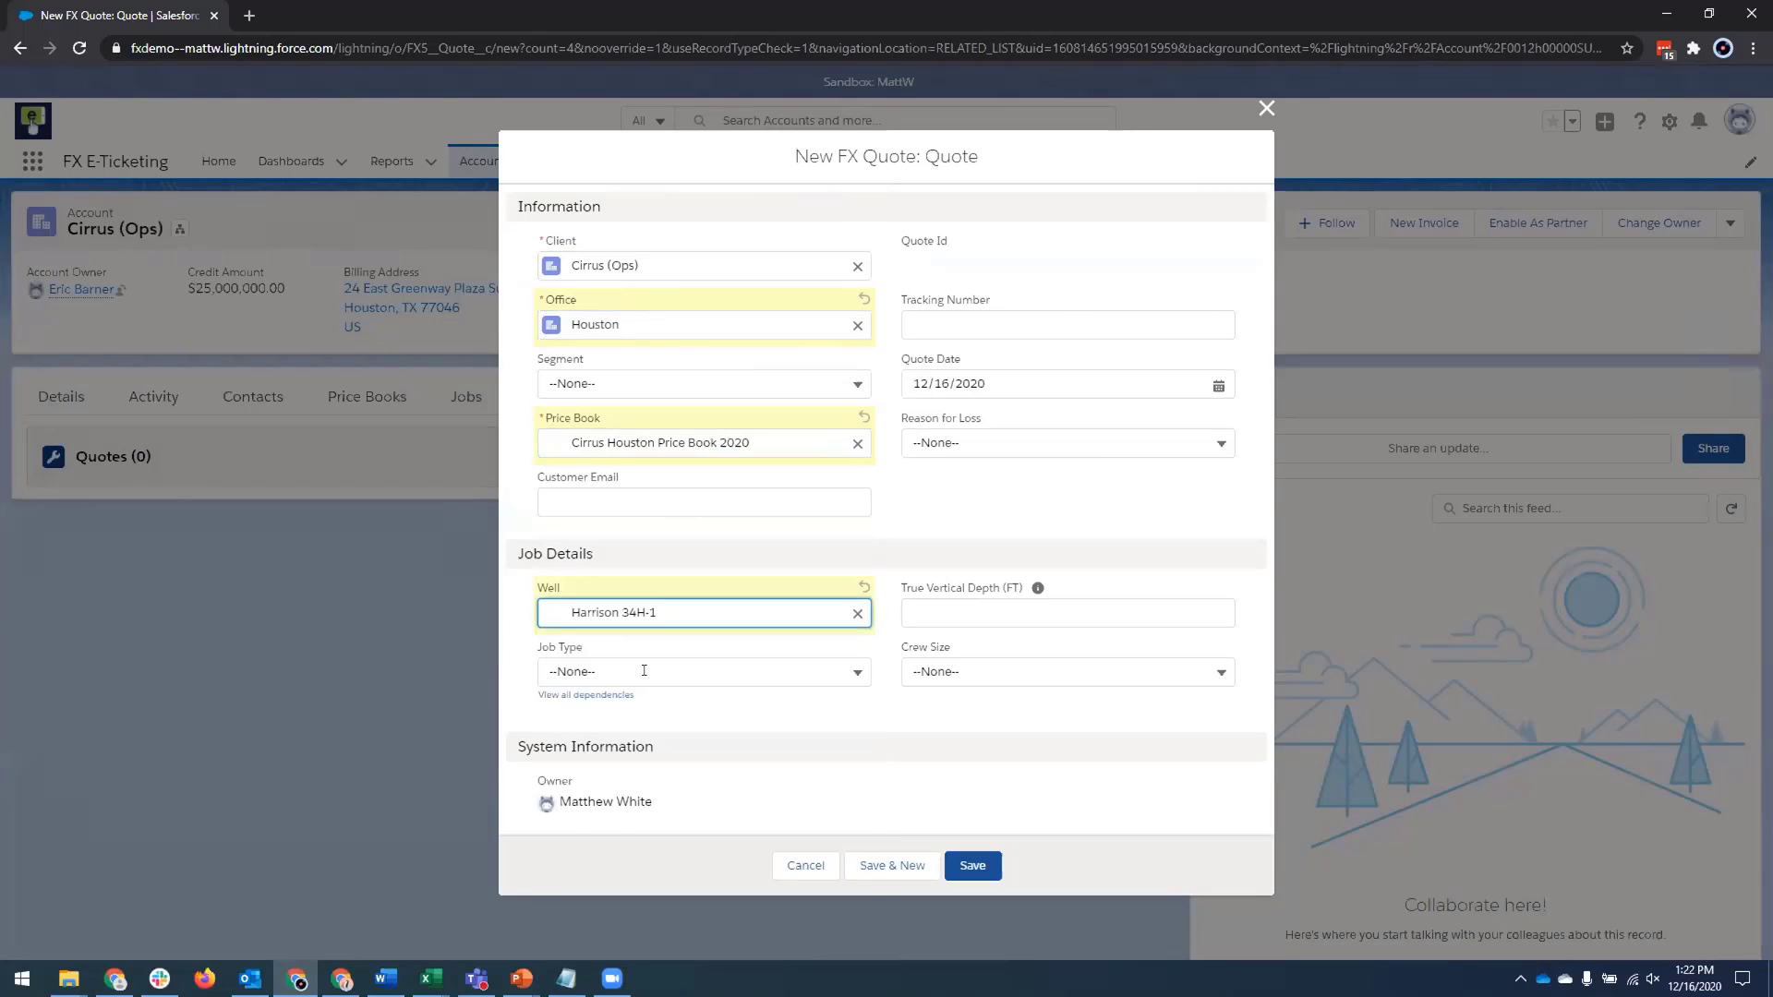
pyautogui.click(643, 671)
pyautogui.click(644, 841)
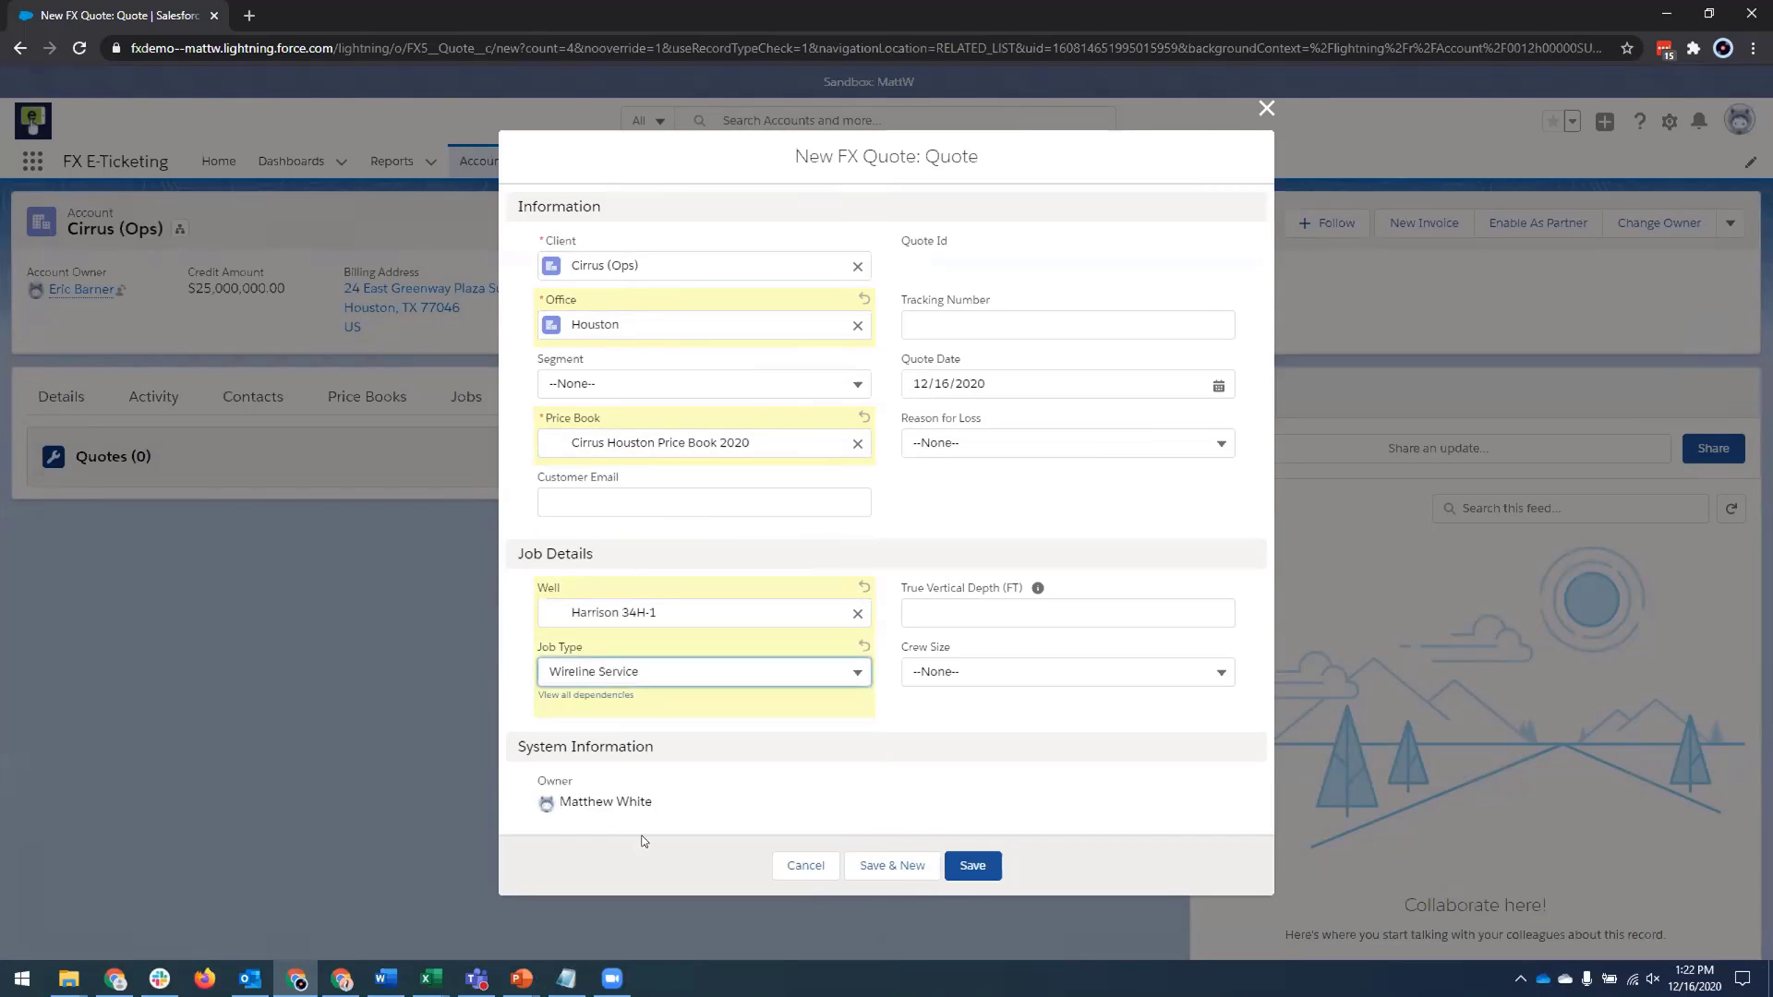
pyautogui.click(924, 614)
pyautogui.write('12')
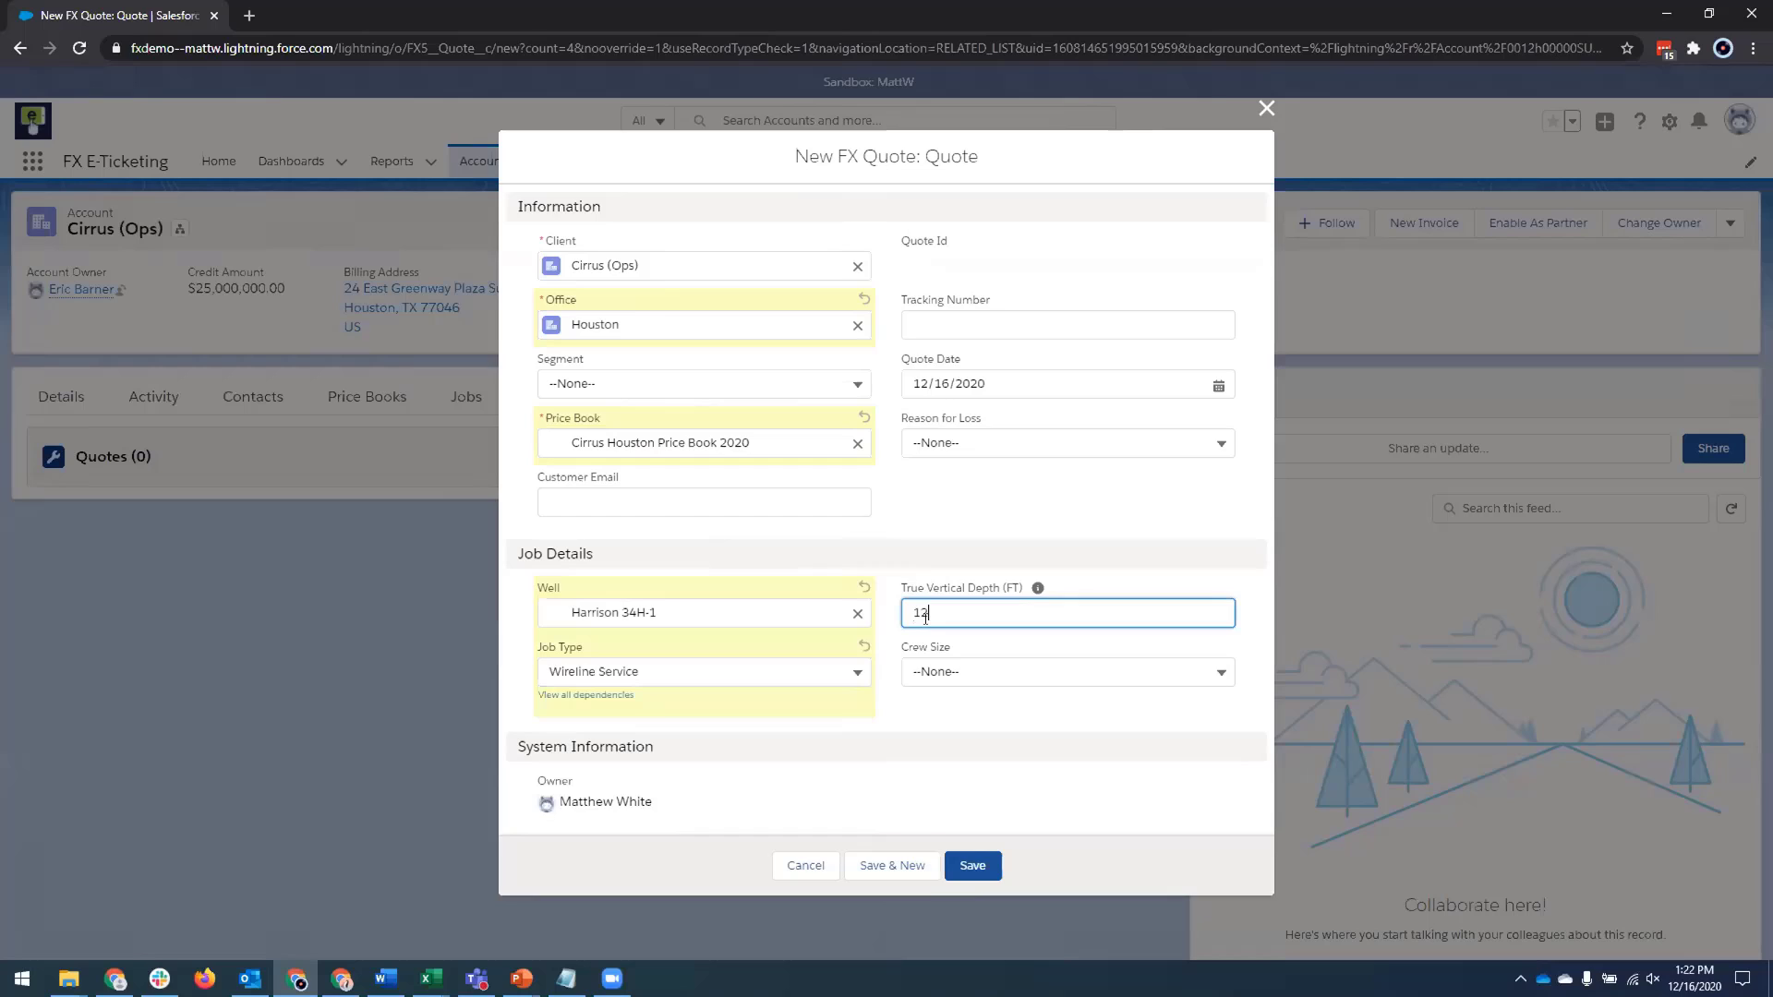
pyautogui.write('500')
pyautogui.click(998, 672)
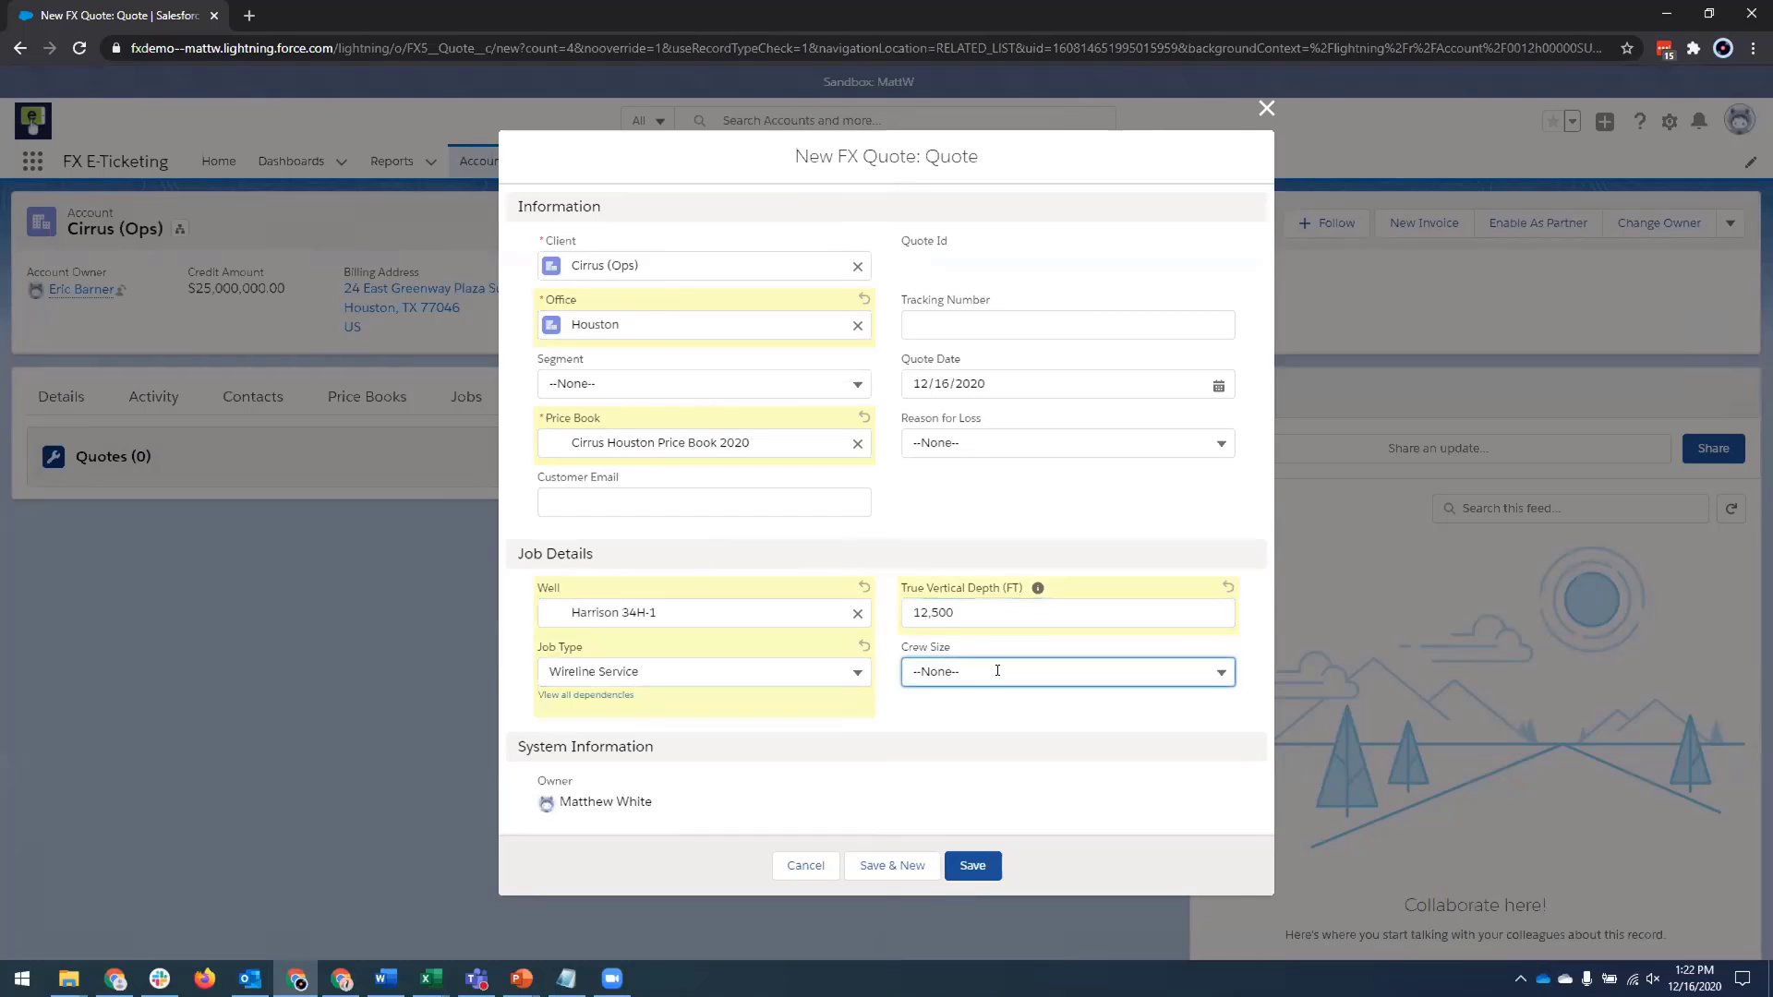
pyautogui.click(980, 745)
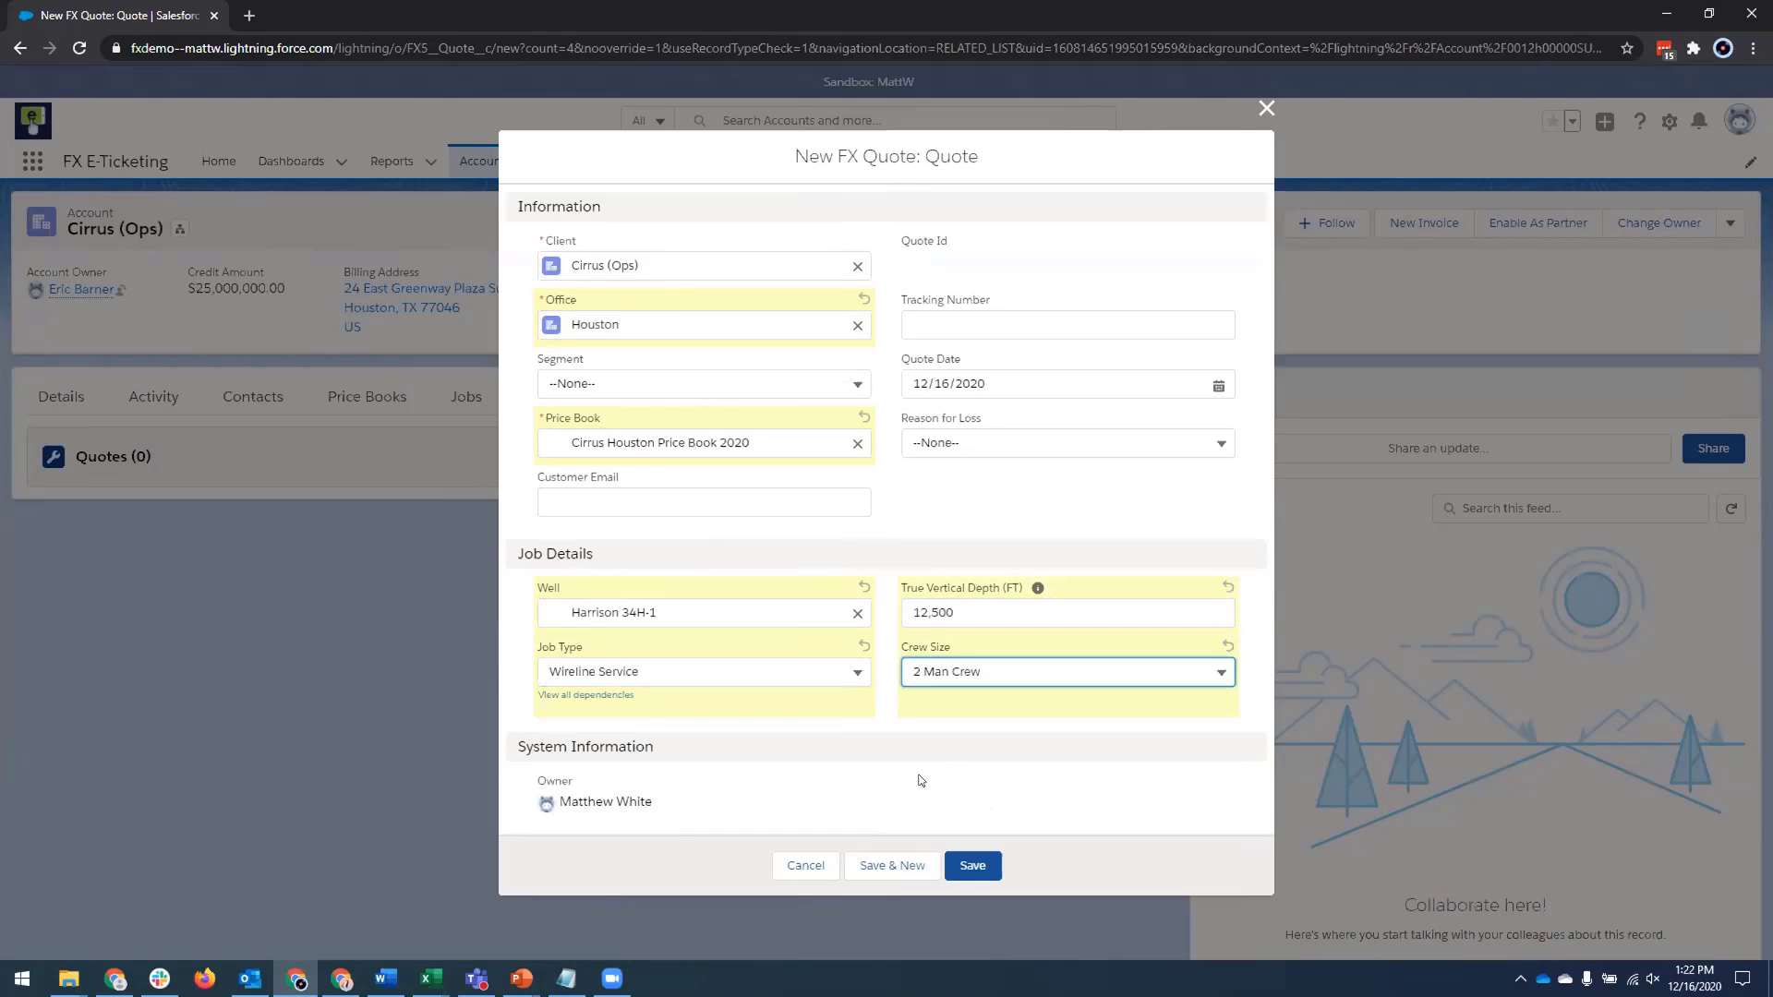
pyautogui.click(969, 865)
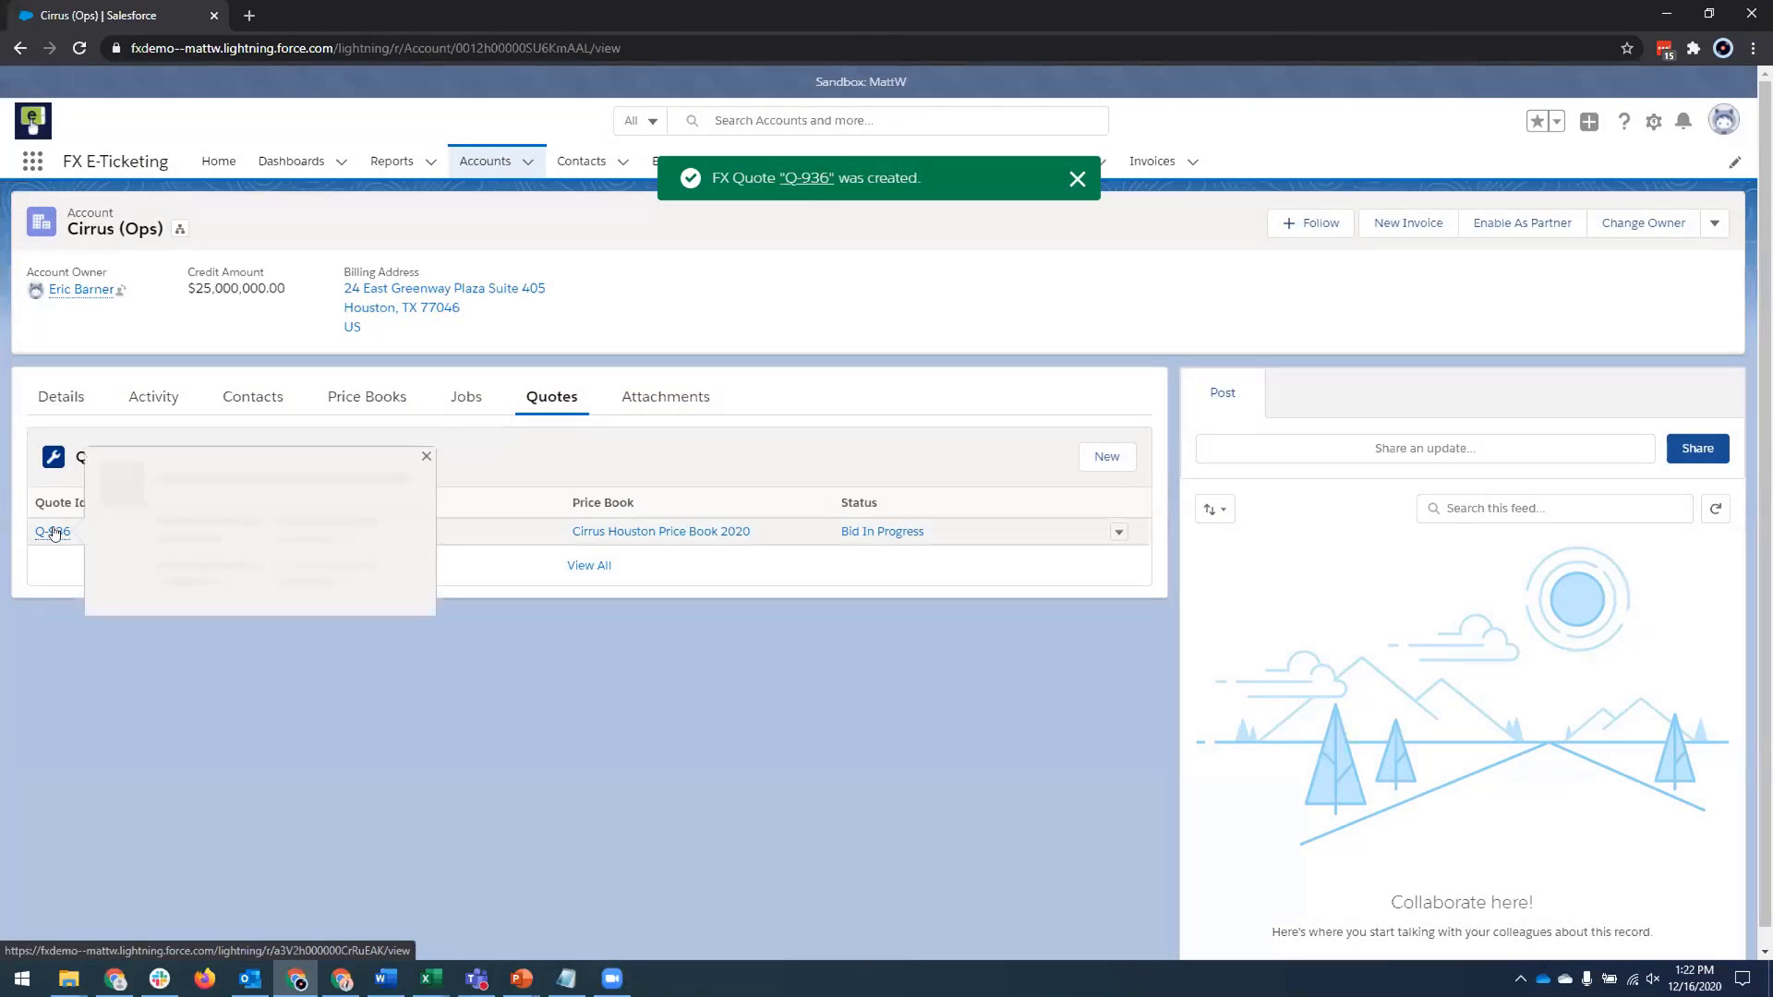
pyautogui.click(52, 532)
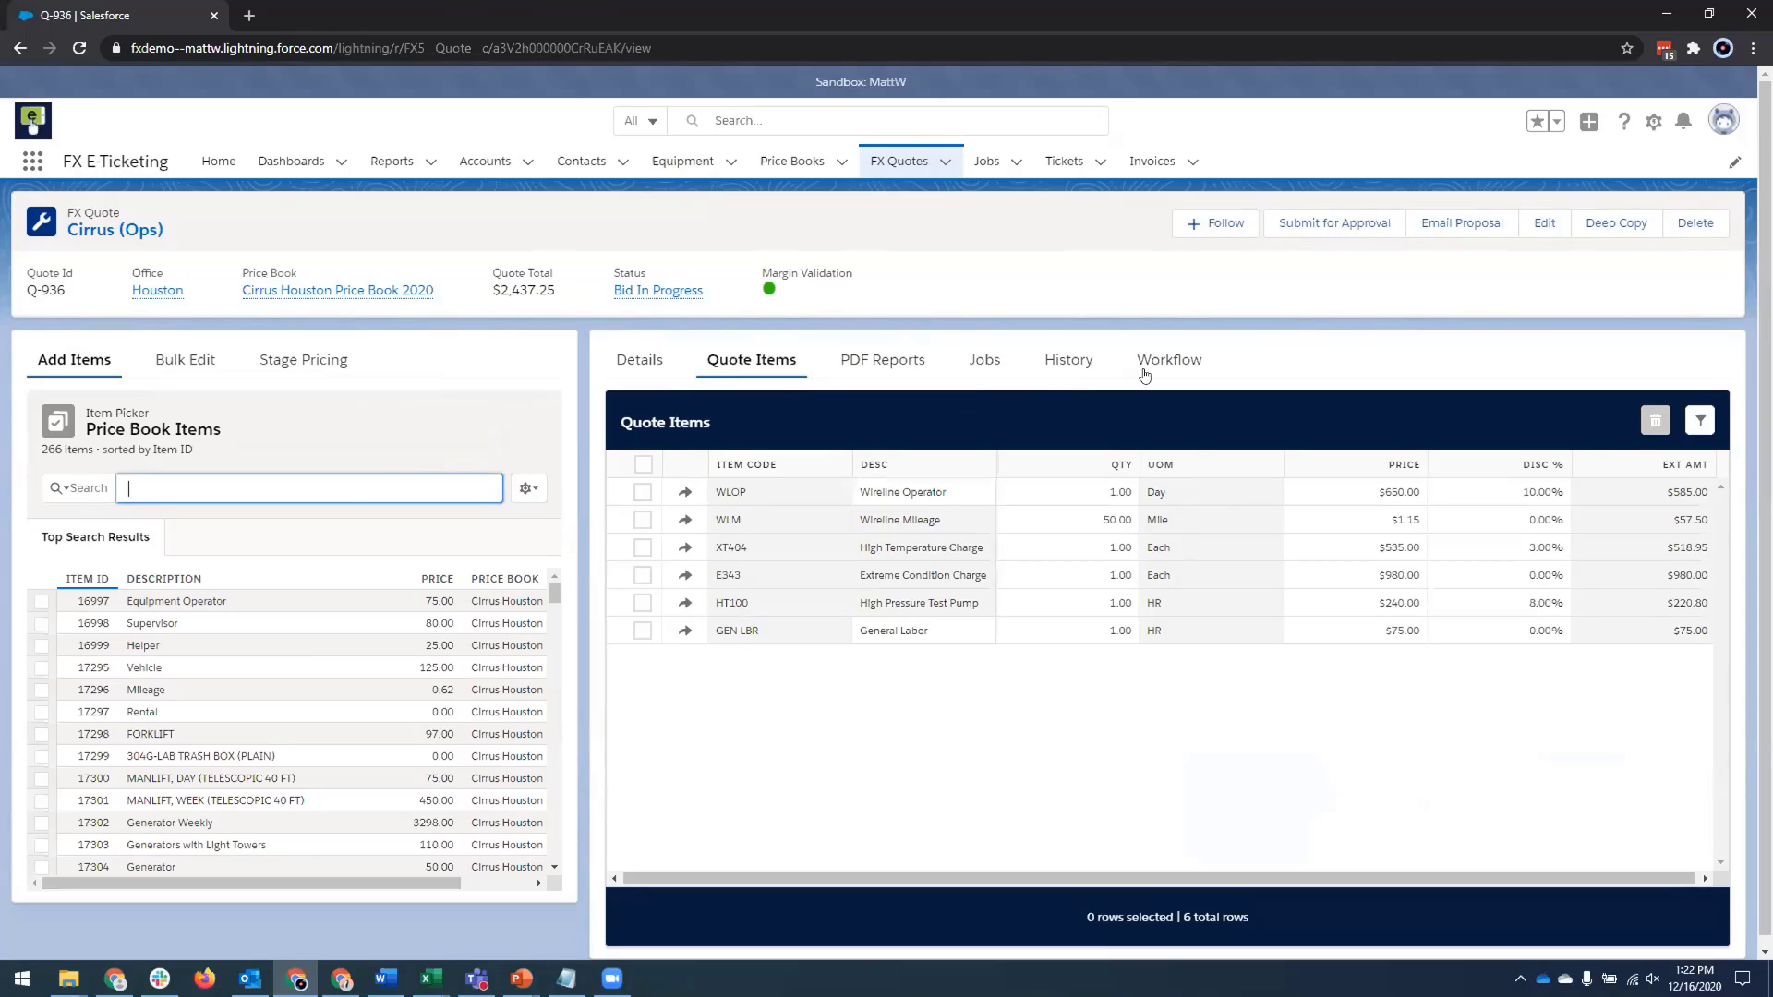
# Check quote Q-936's Workflow and Jobs sections, which list no jobs yet.
pyautogui.click(1173, 356)
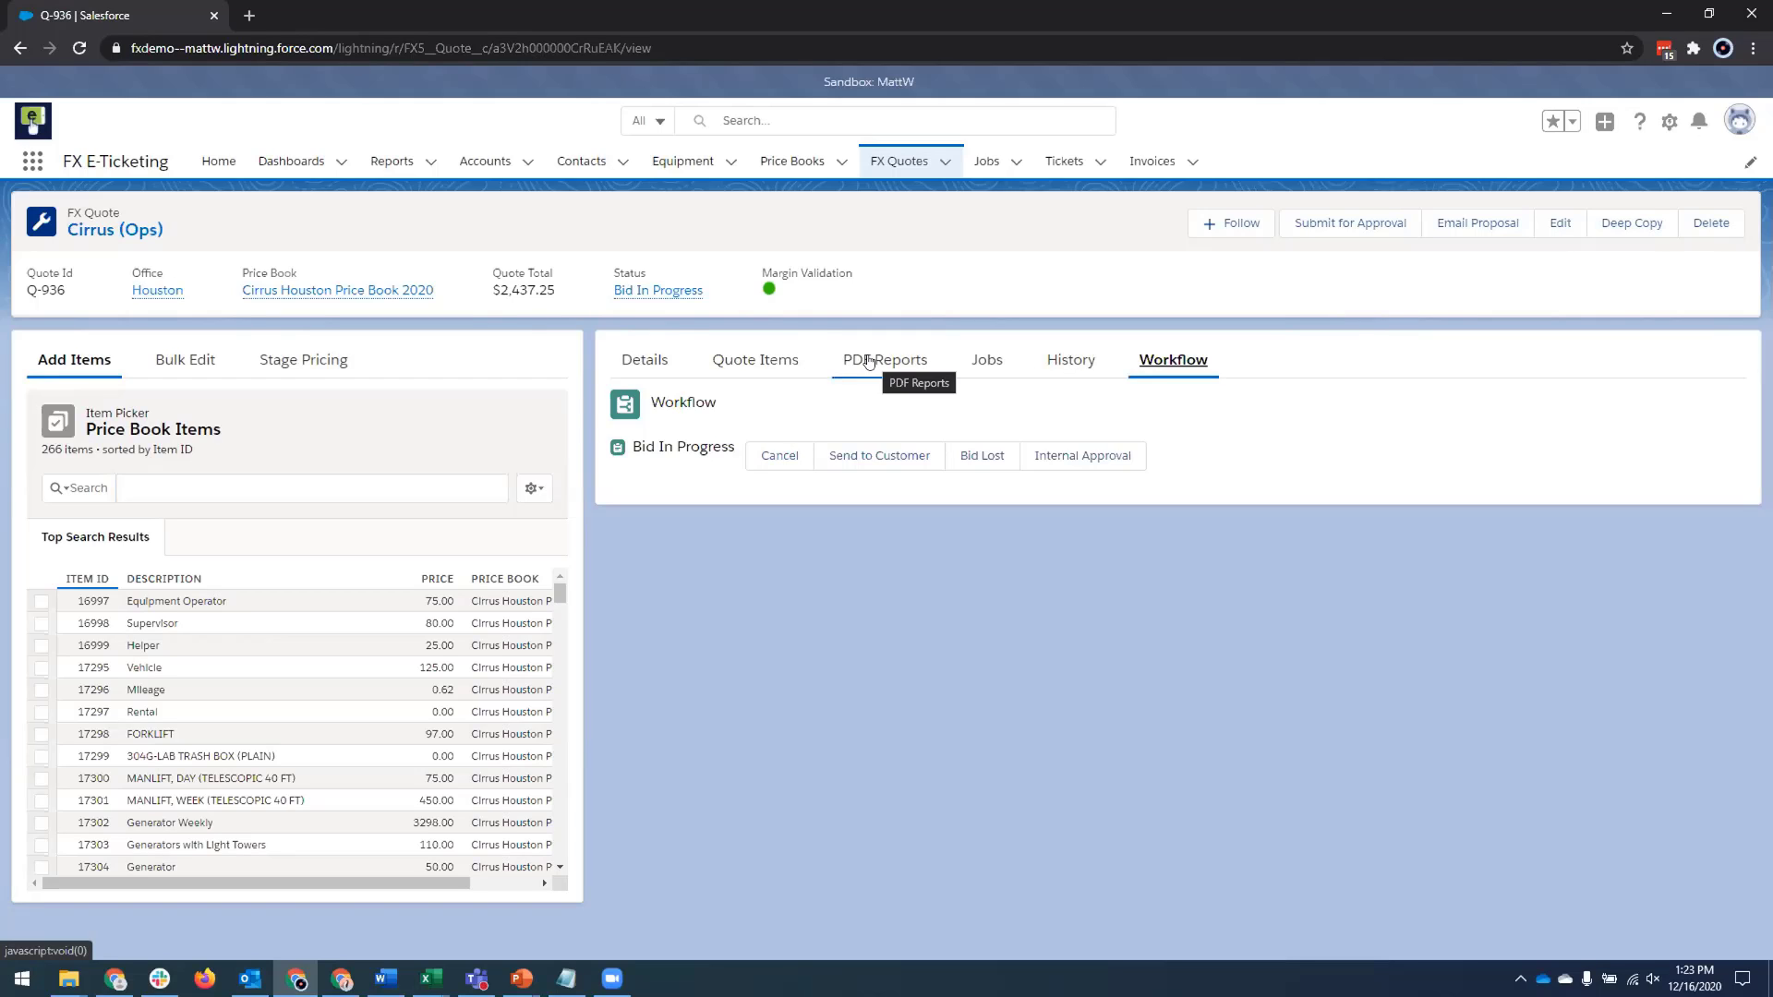
pyautogui.click(986, 360)
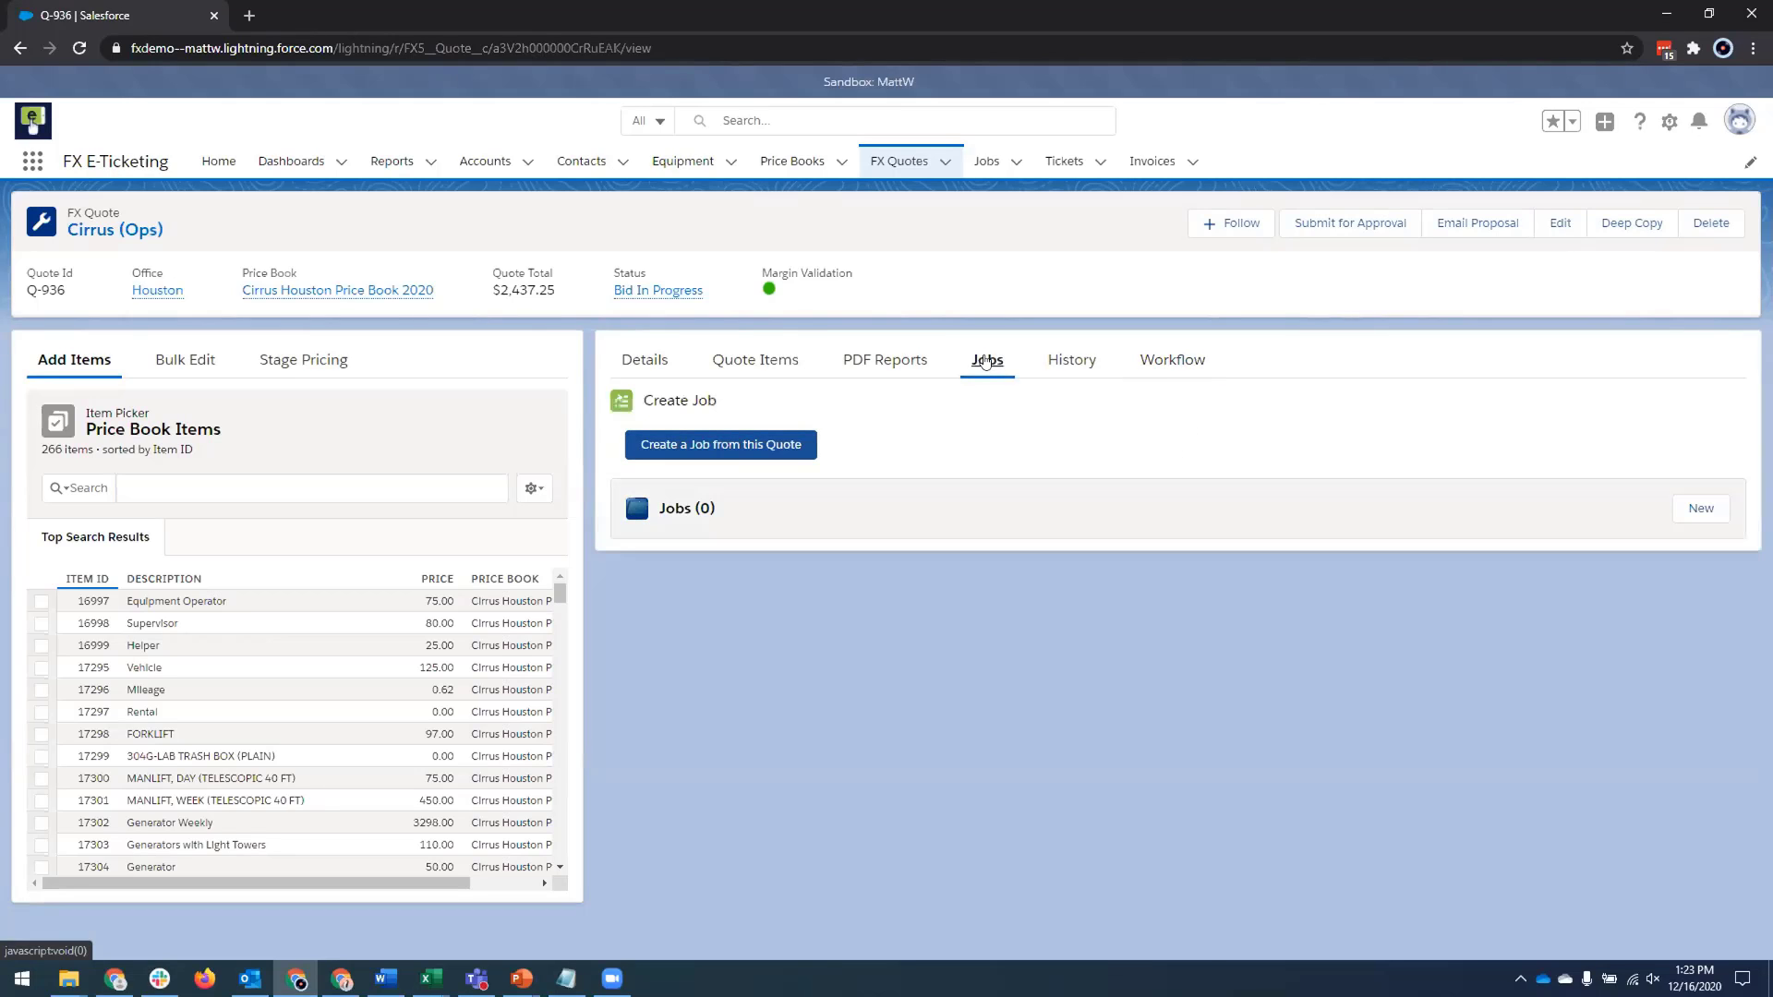
# Create a job from quote Q-936 and open the resulting Job - Q-936 record.
pyautogui.click(772, 444)
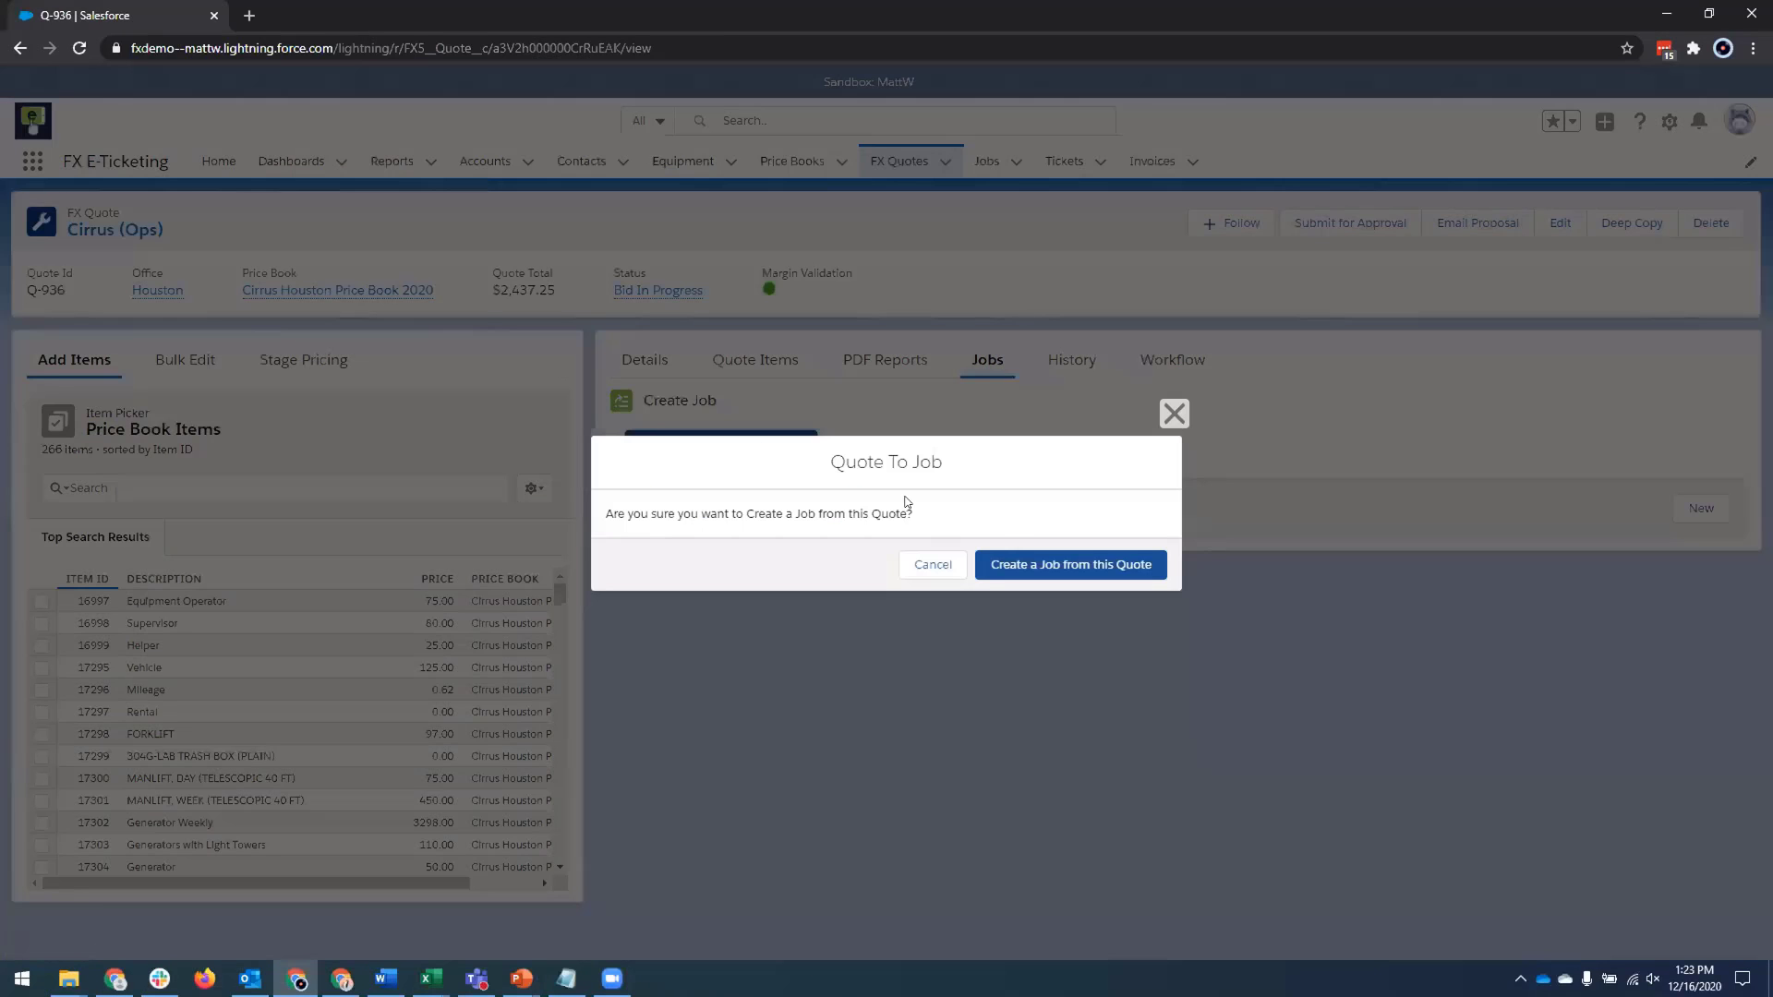
pyautogui.click(1052, 566)
pyautogui.click(1612, 590)
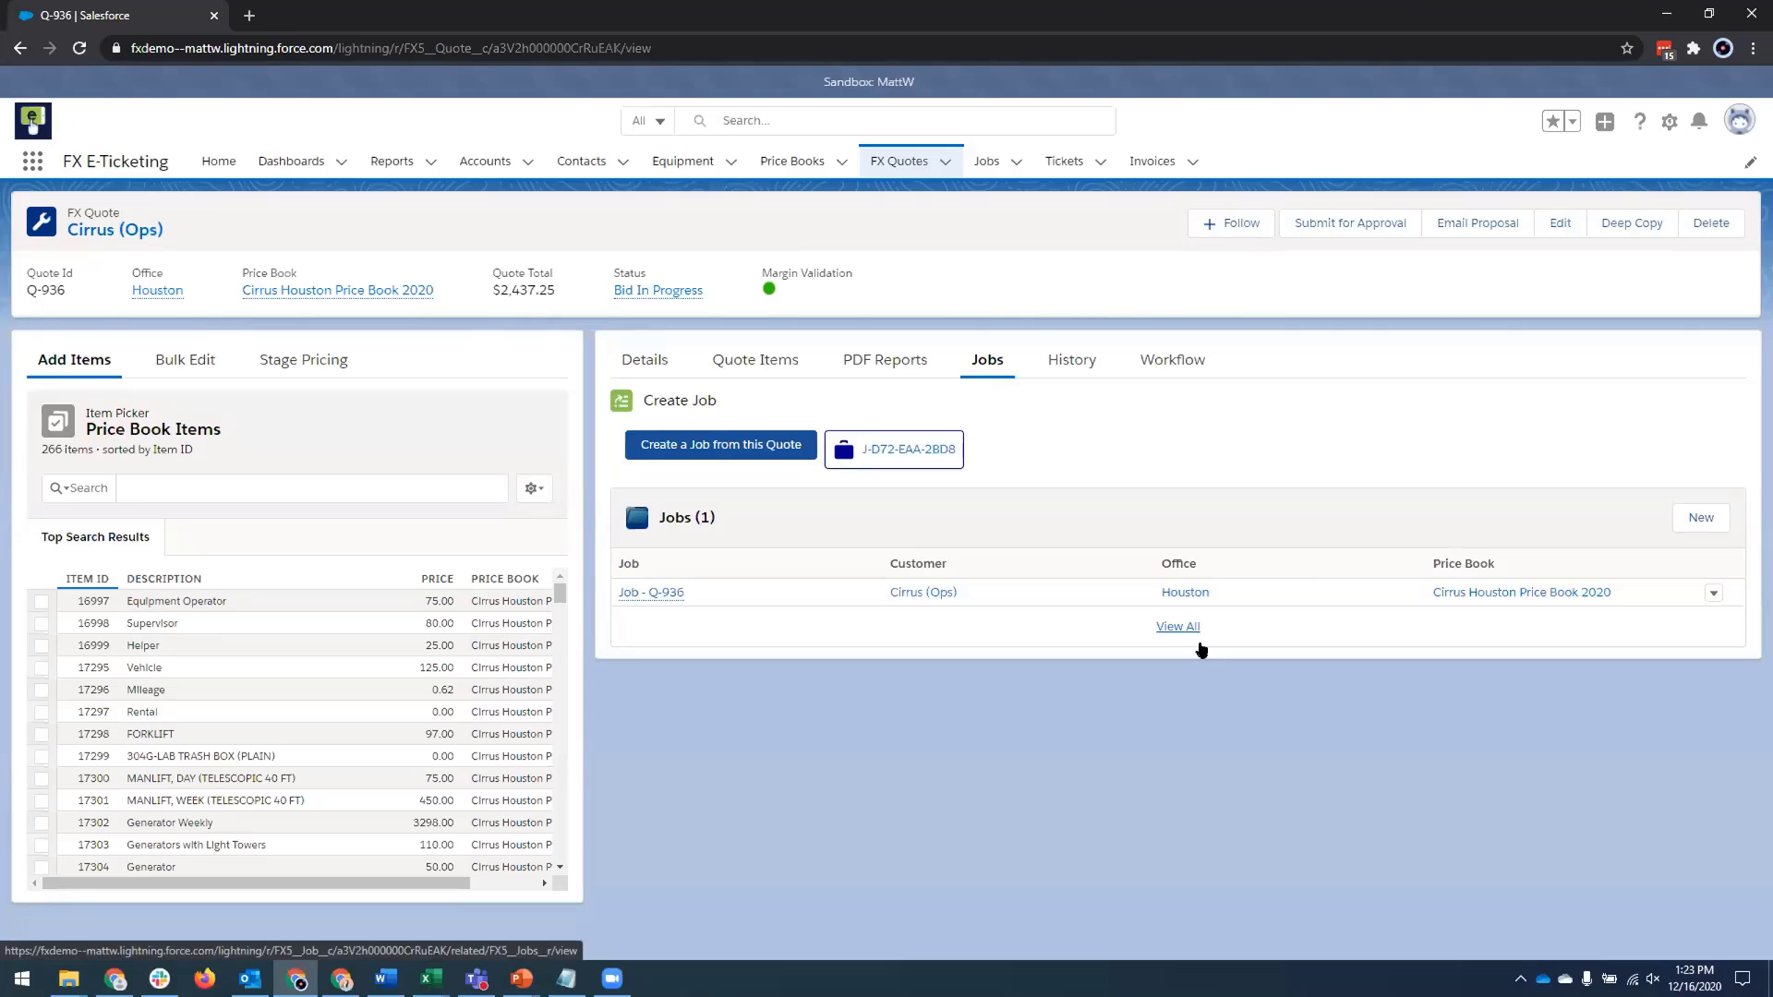
pyautogui.click(643, 594)
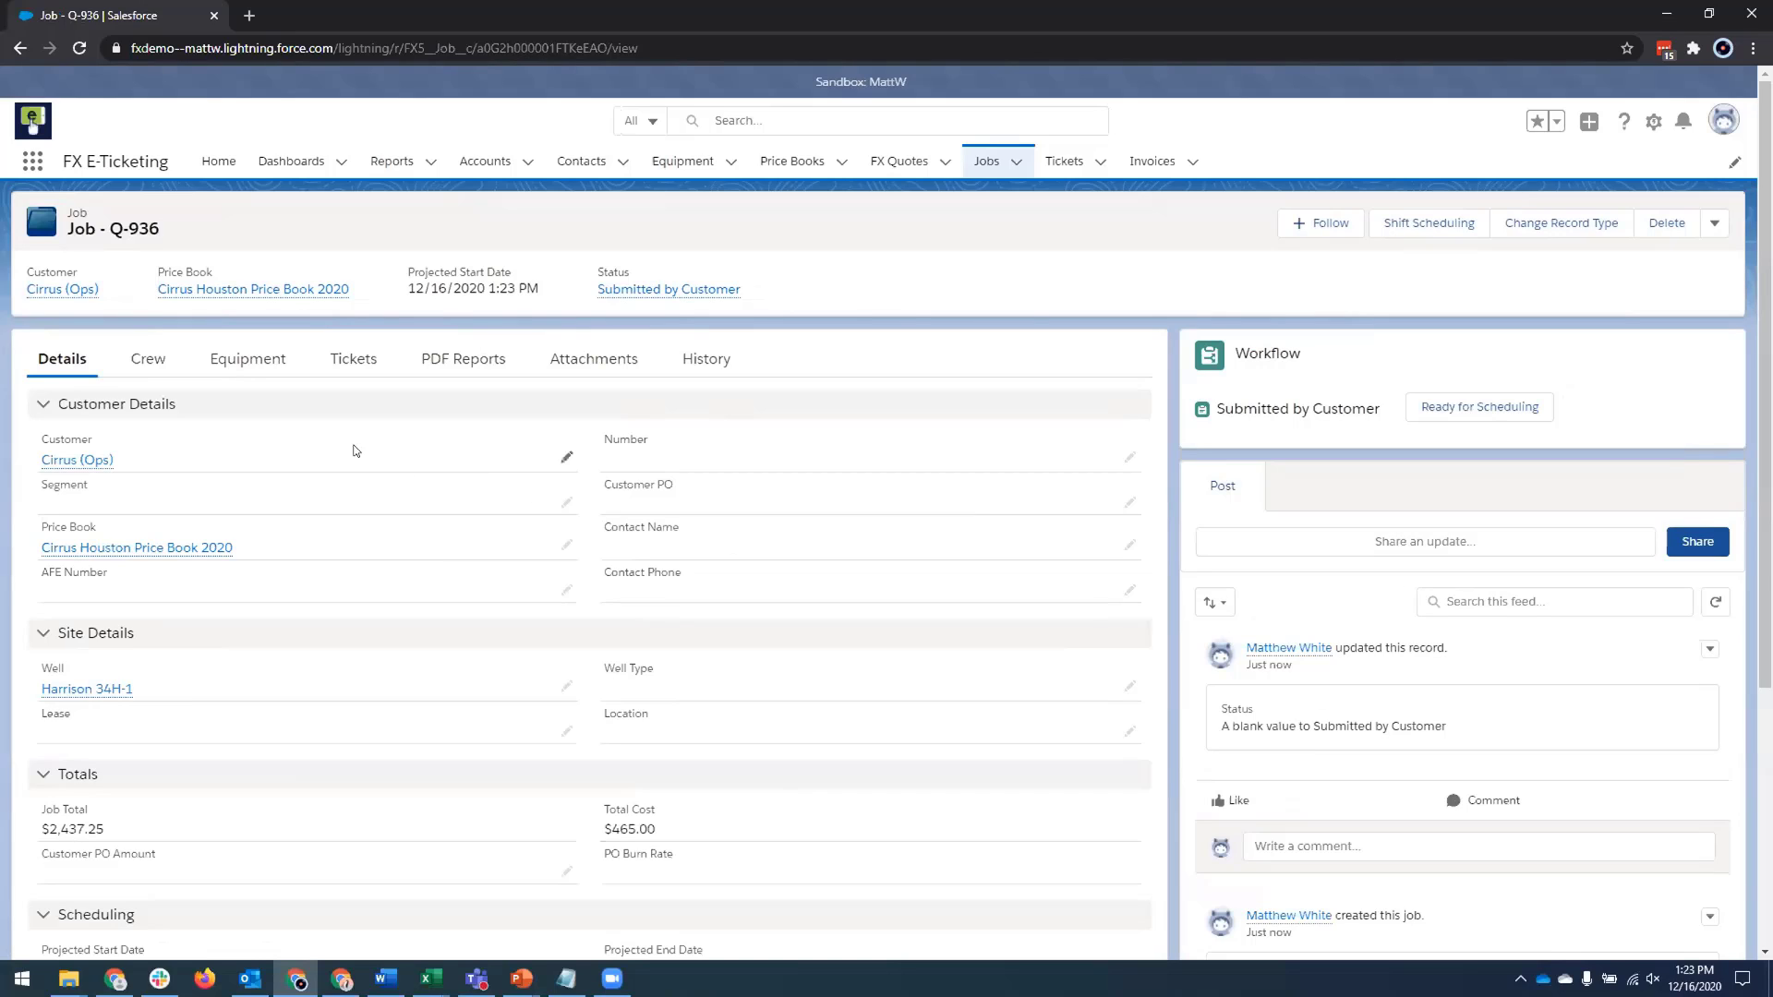
# Review Job - Q-936's crew planning and its High Pressure Test Pump equipment plan.
pyautogui.click(131, 363)
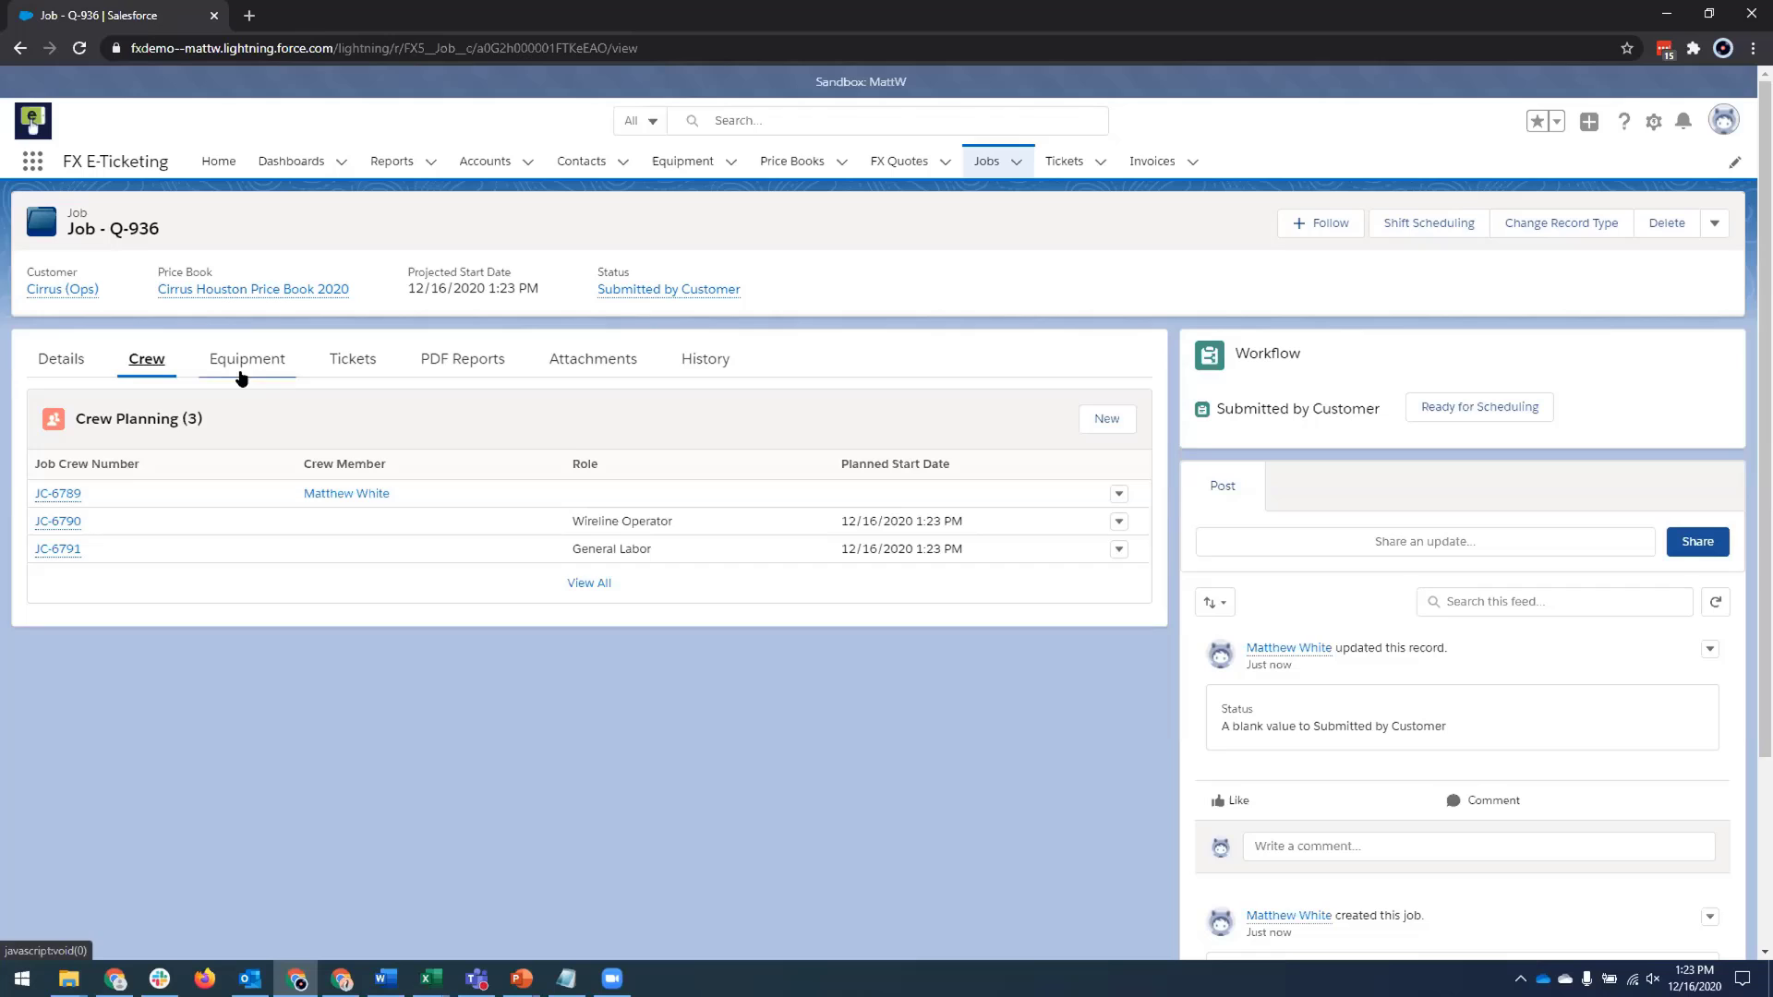
pyautogui.click(244, 362)
# Open ticket T-5727 from the job's tickets list.
pyautogui.click(357, 362)
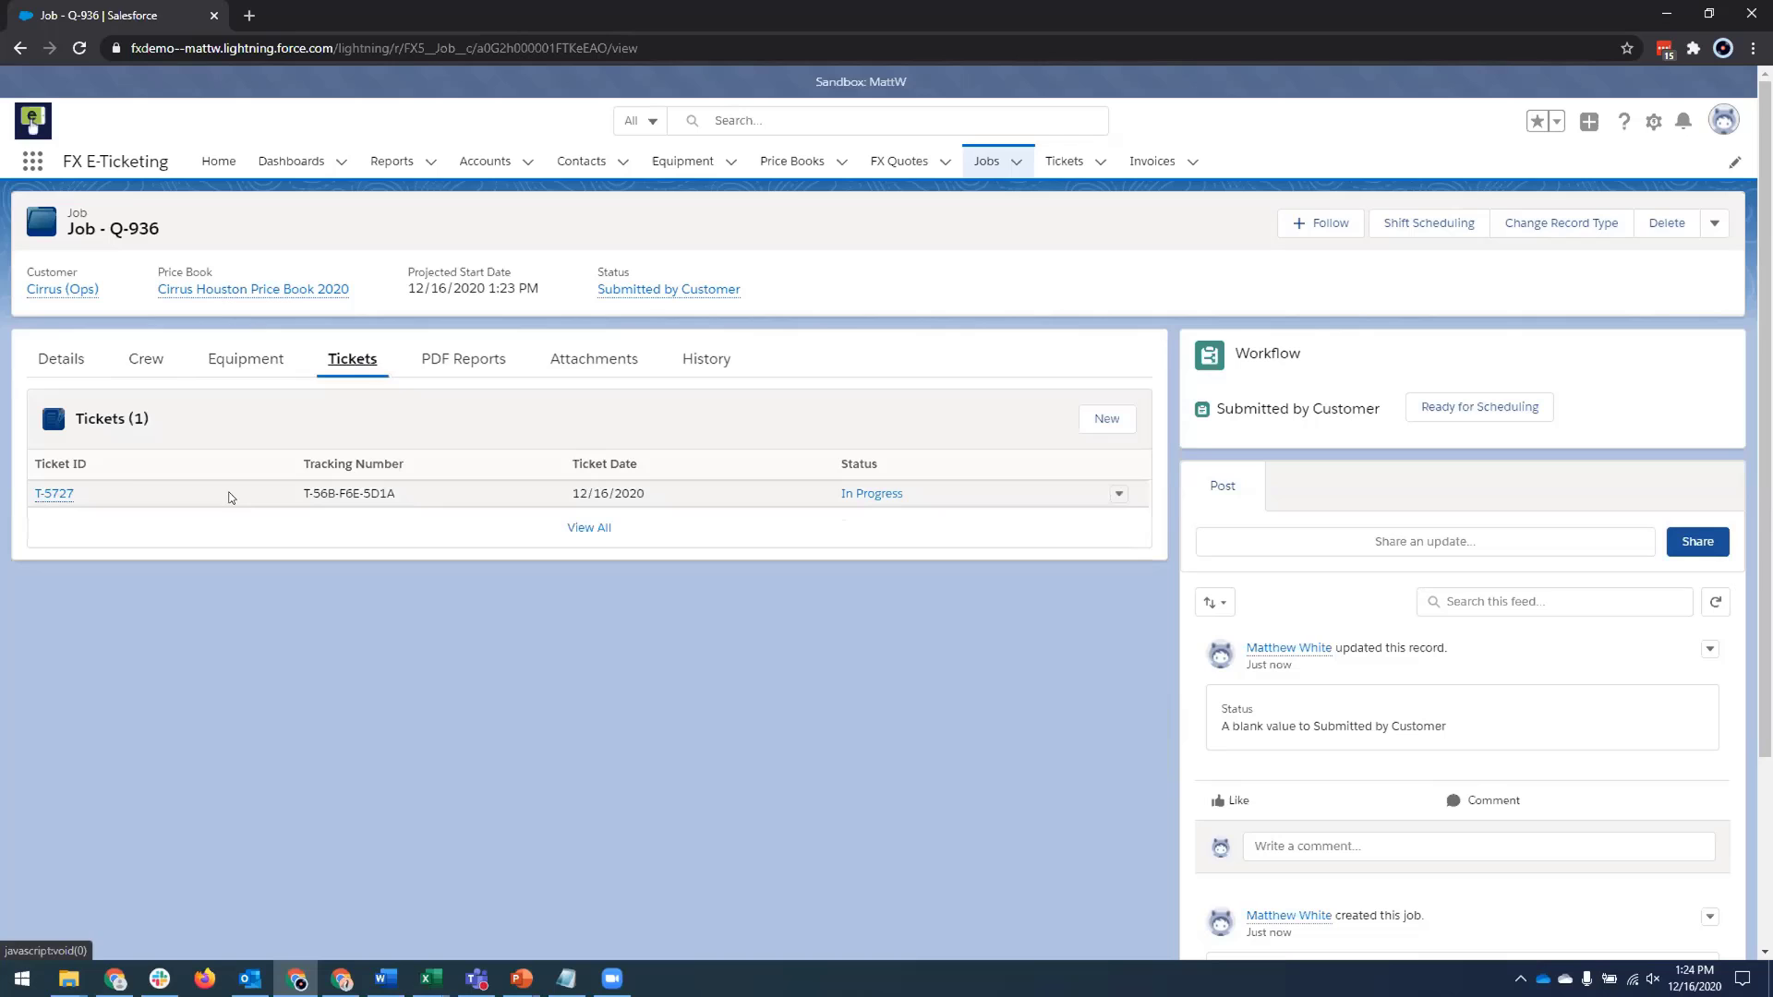
pyautogui.click(56, 494)
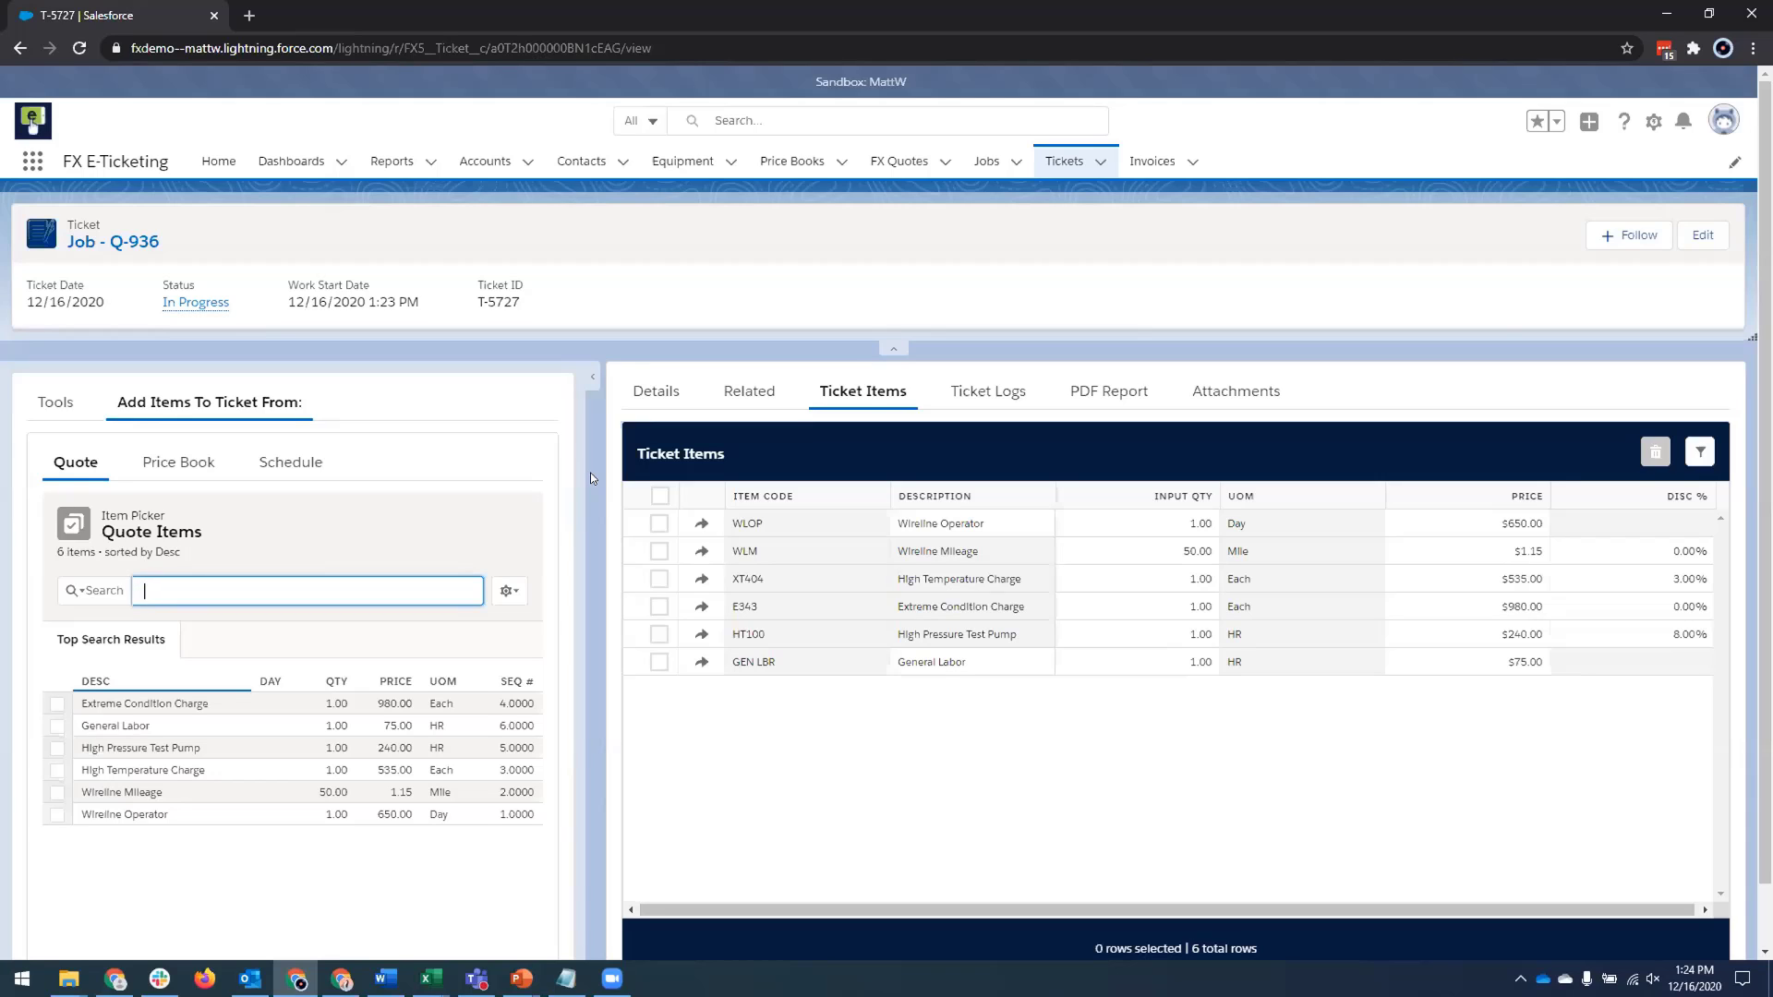
# Advance ticket T-5727 through Complete - Signed and Operations Approved to Approved for Invoicing.
pyautogui.click(44, 406)
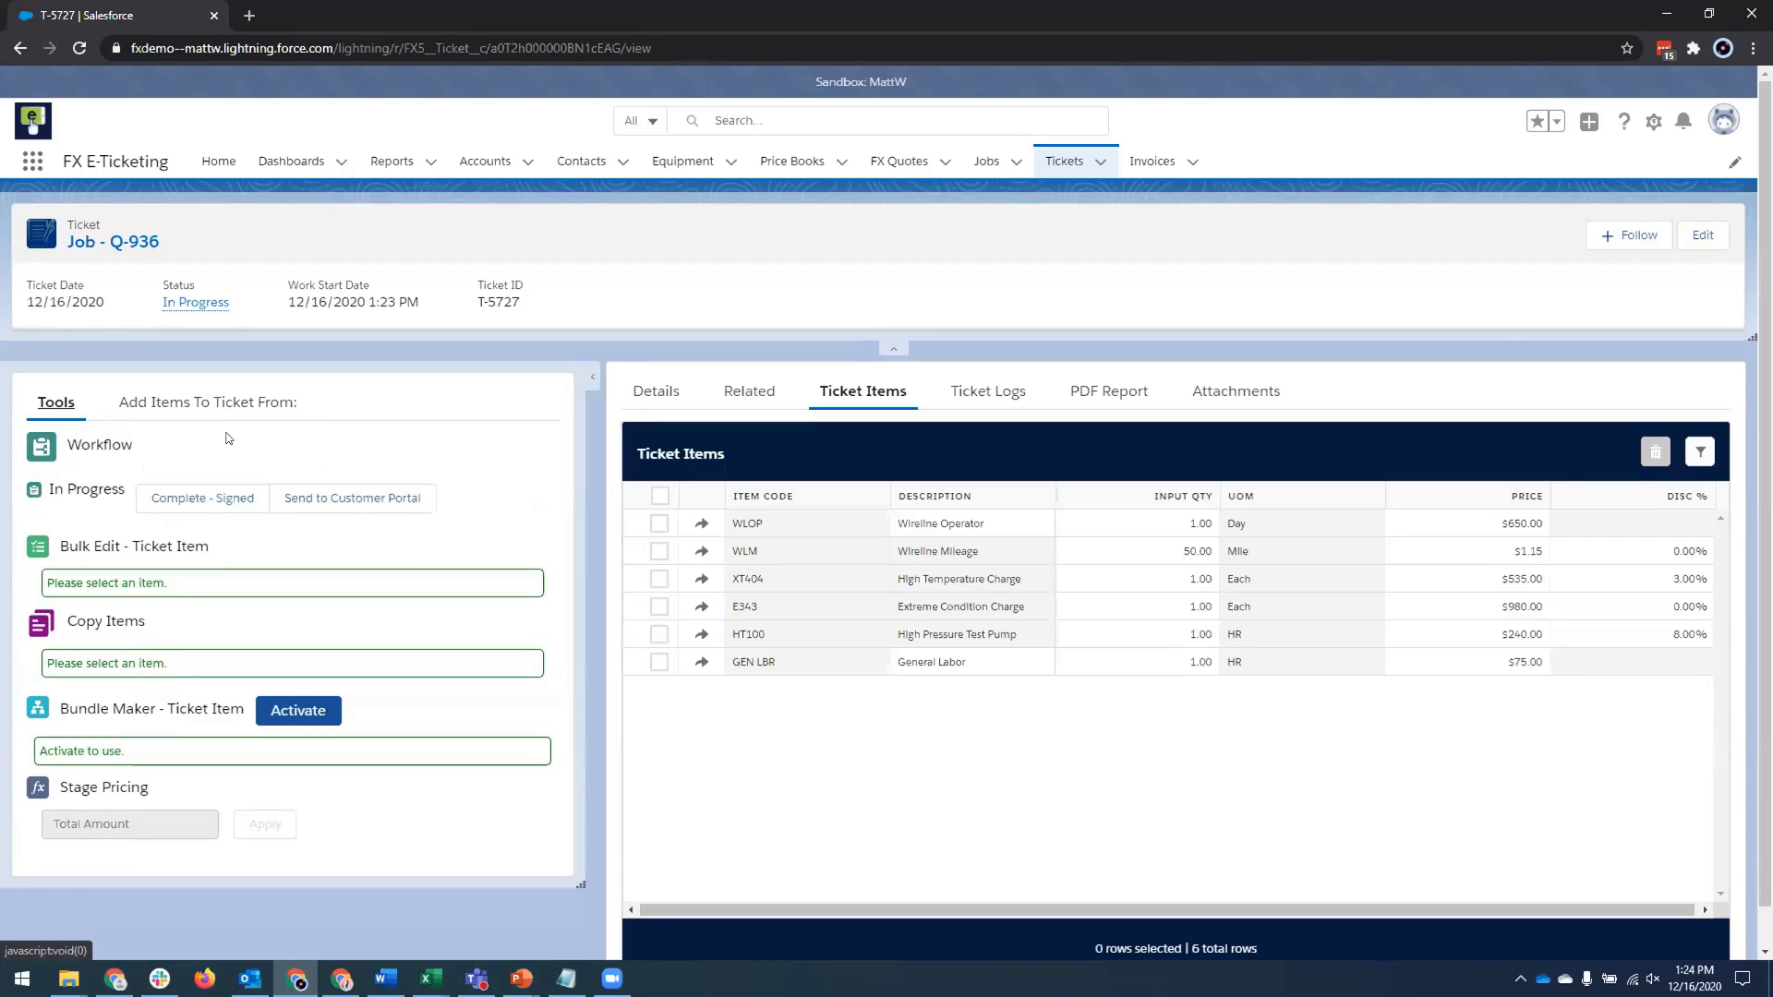
pyautogui.click(201, 500)
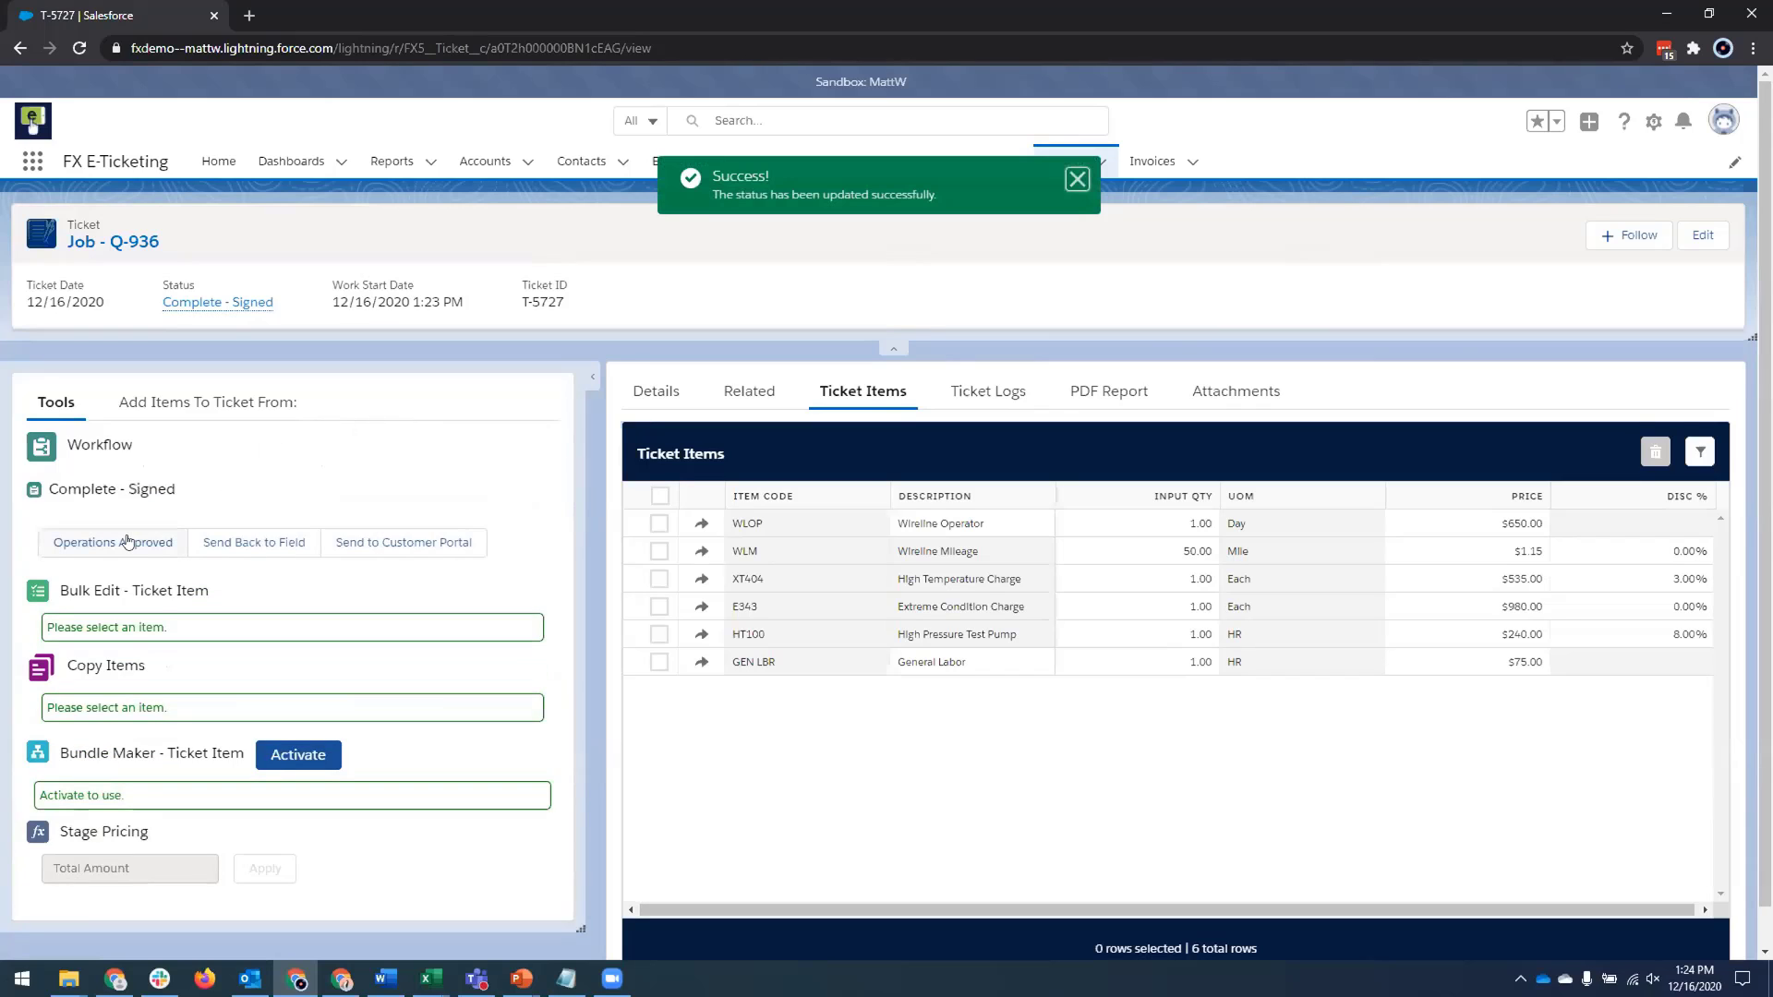
pyautogui.click(130, 542)
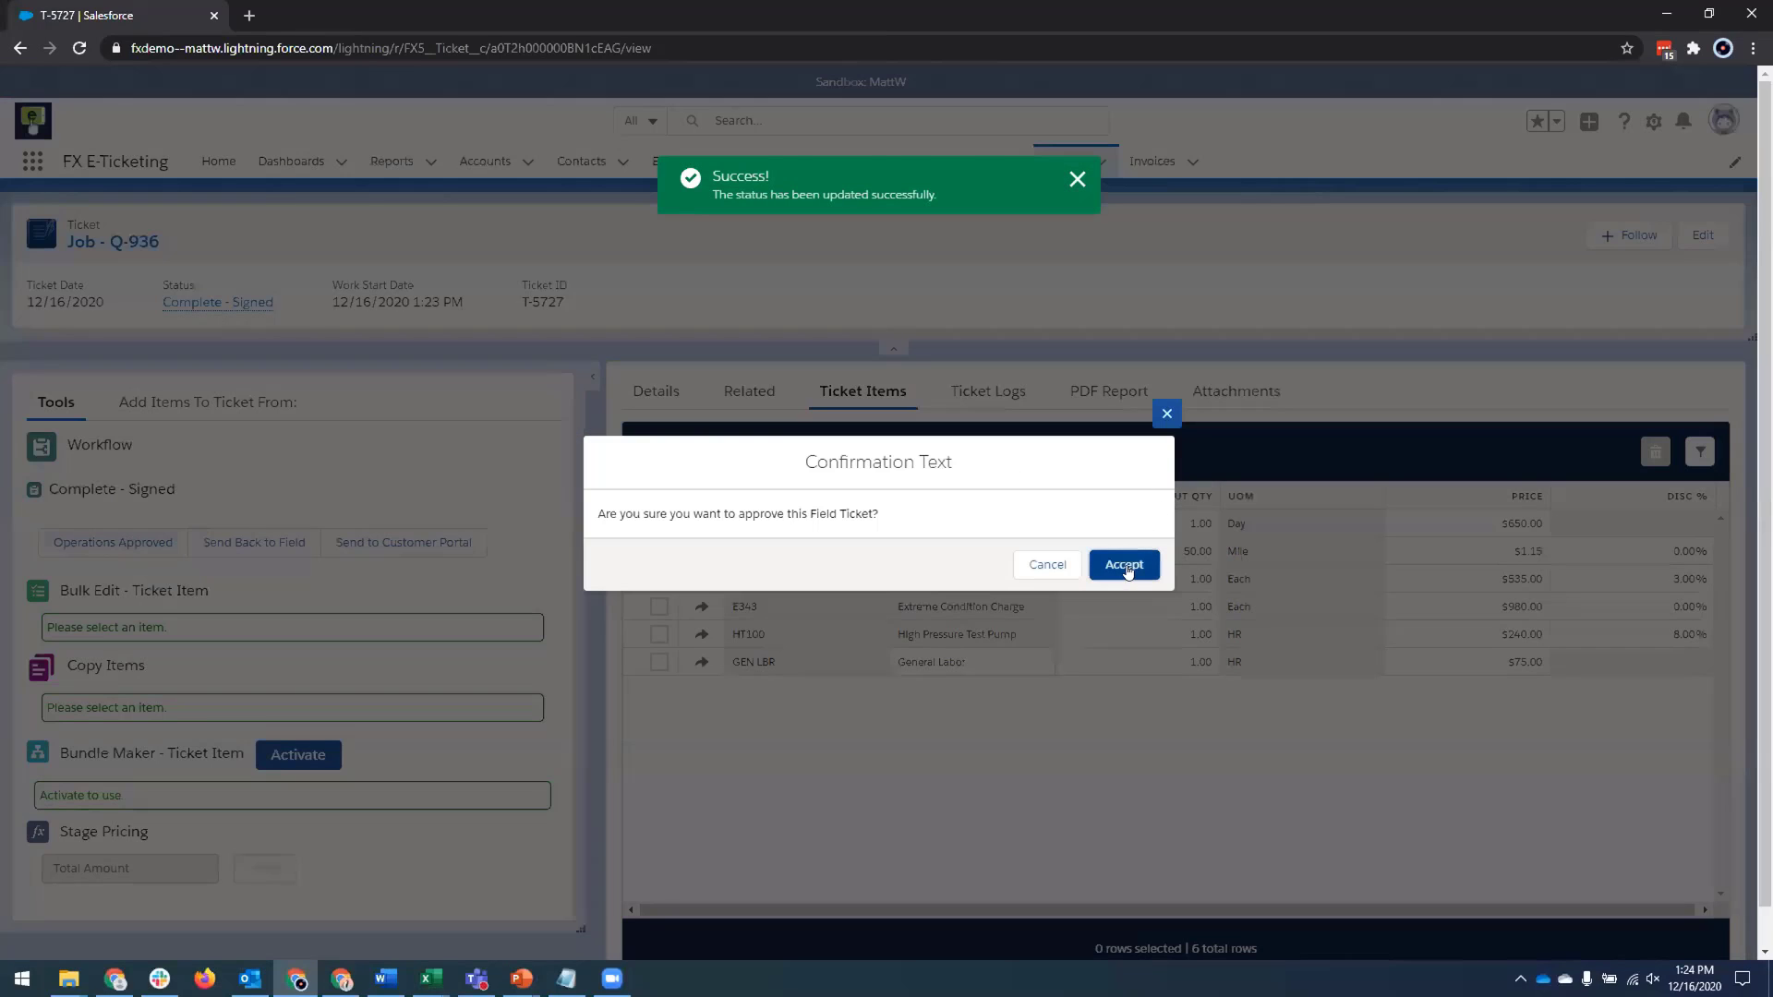
pyautogui.press('Return')
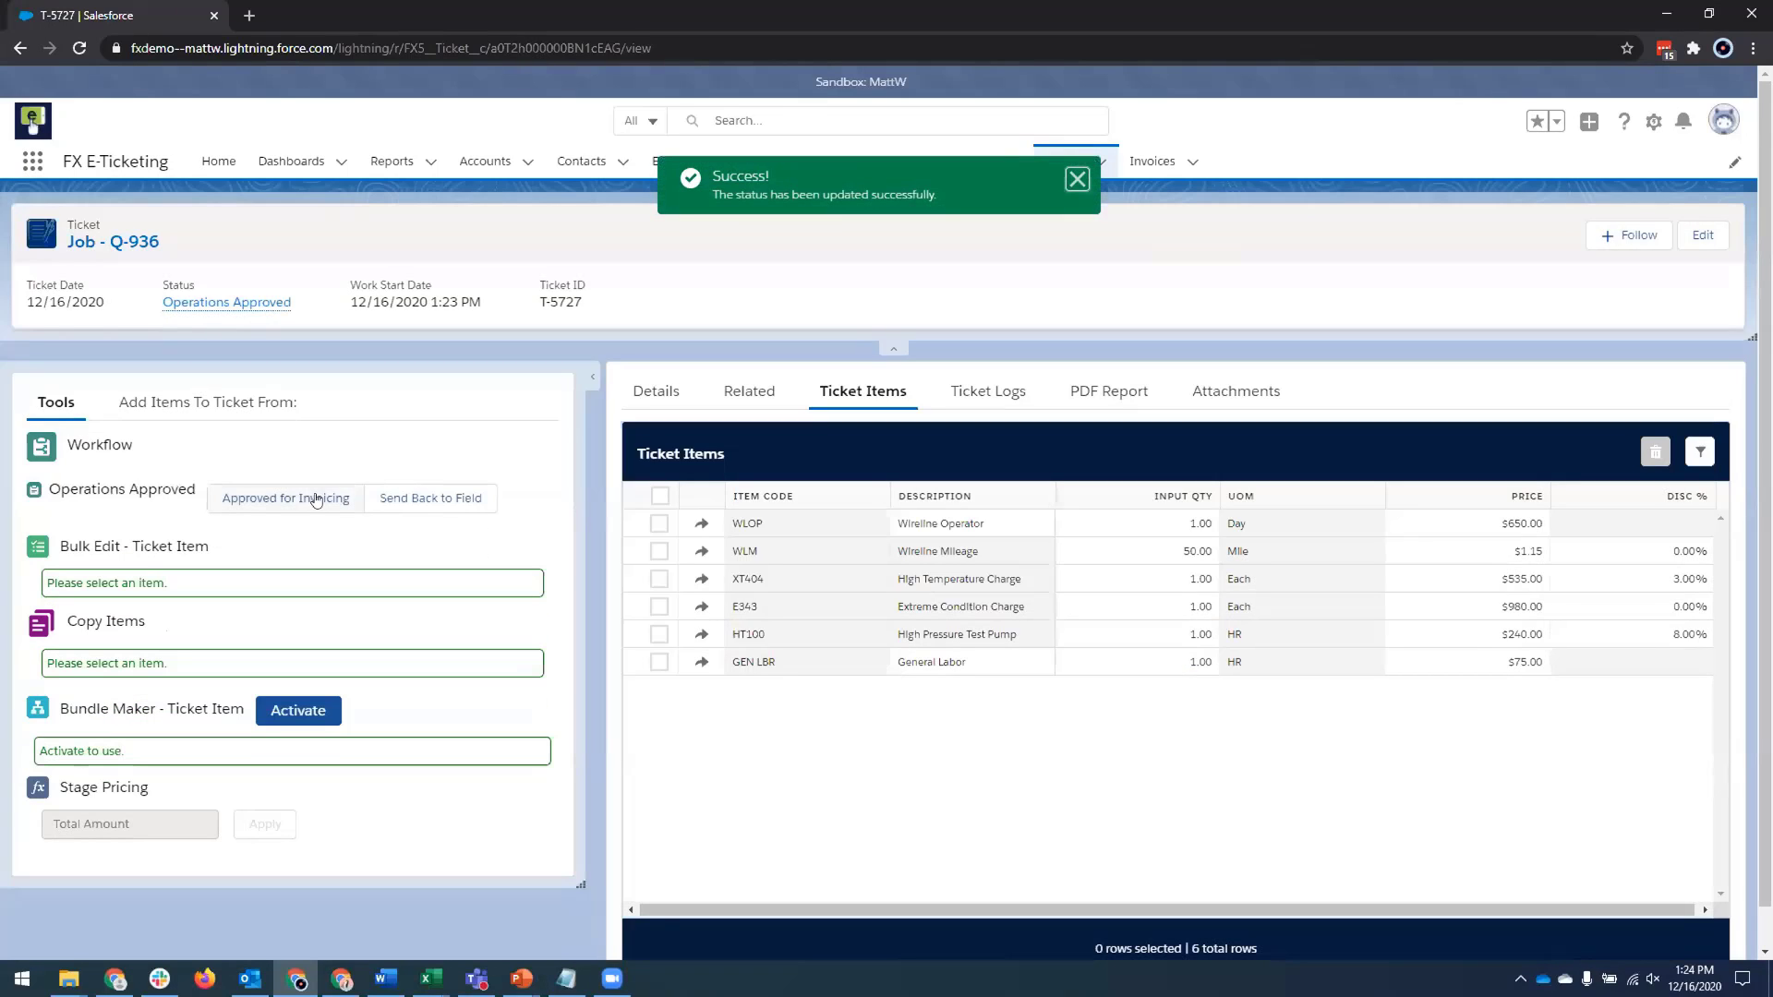
pyautogui.click(314, 500)
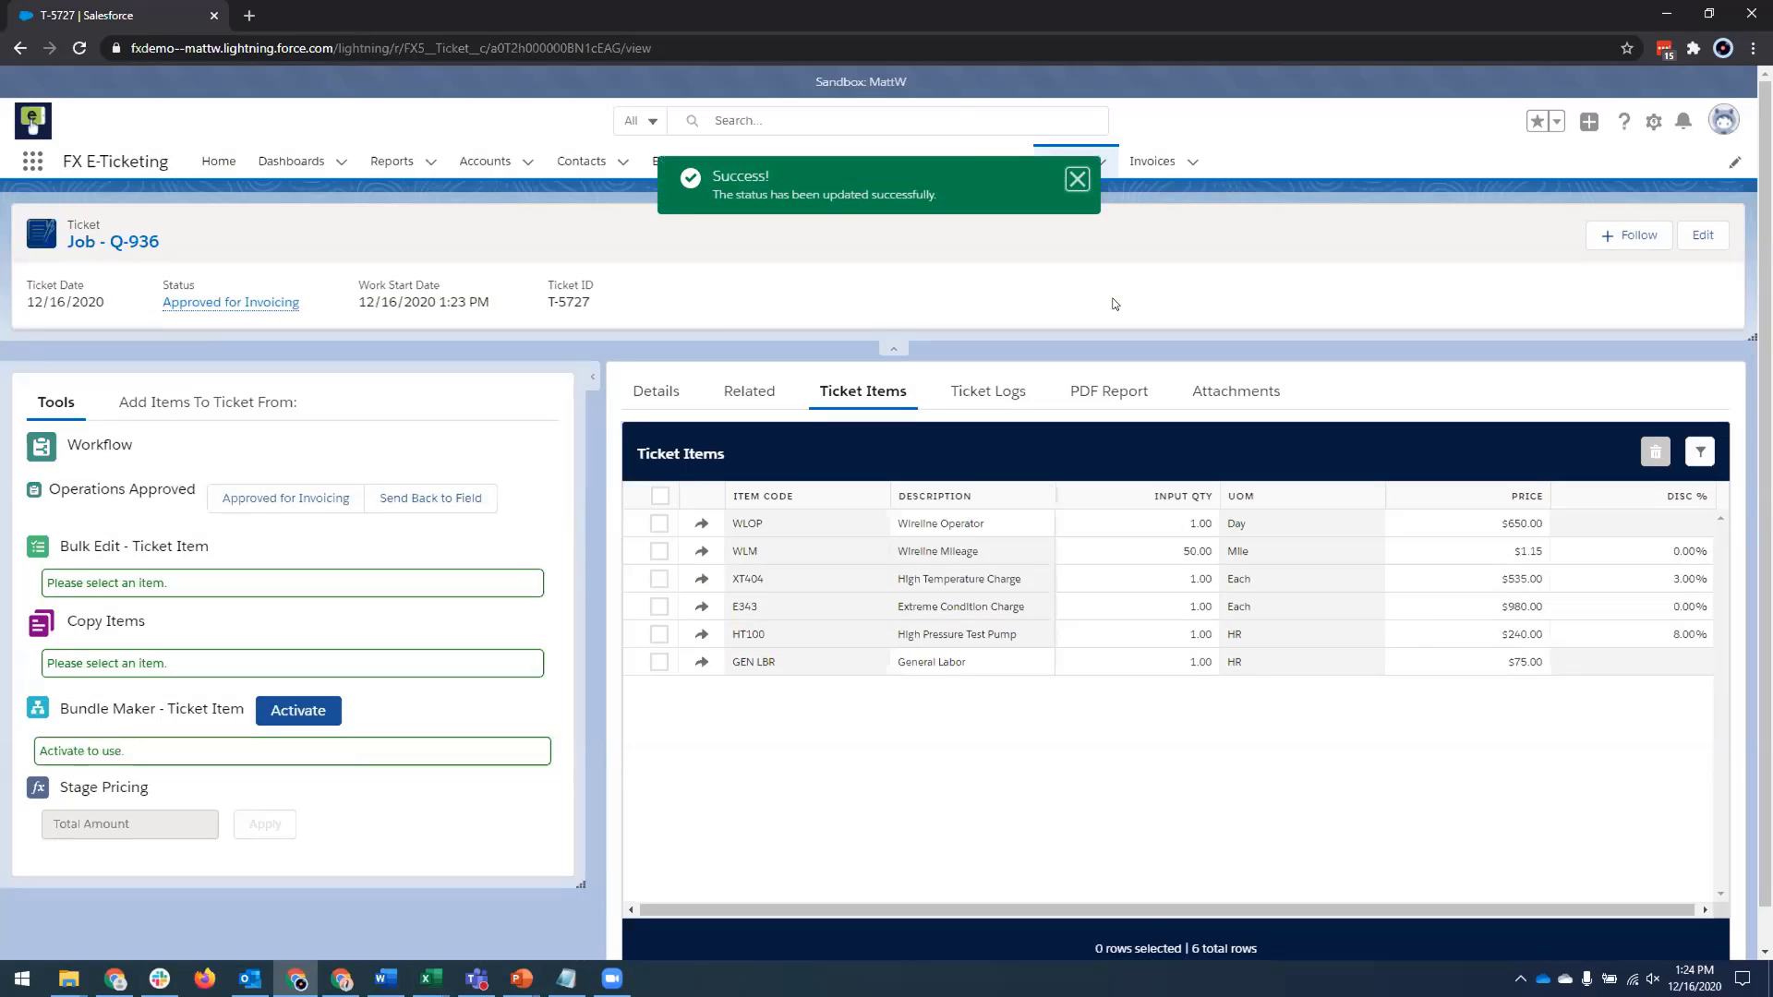
# Open Cirrus invoice INV-0019 from the recent invoices and show its Invoice Items.
pyautogui.click(1192, 162)
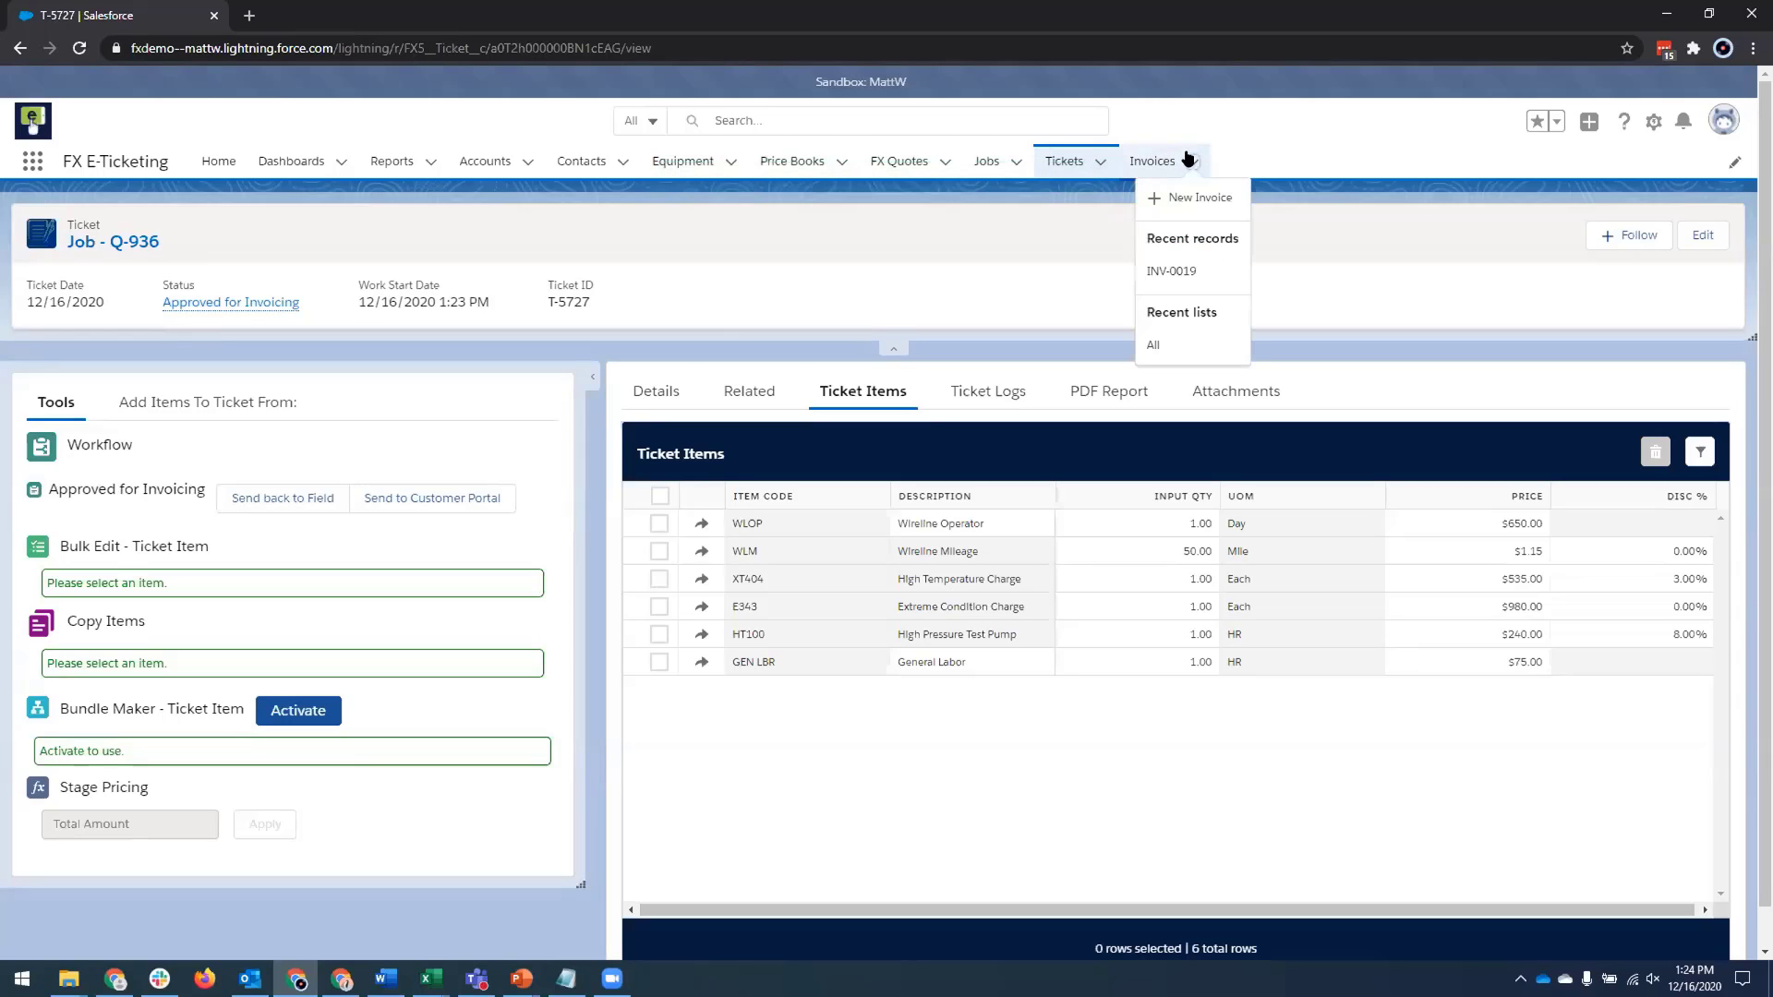
pyautogui.click(1171, 270)
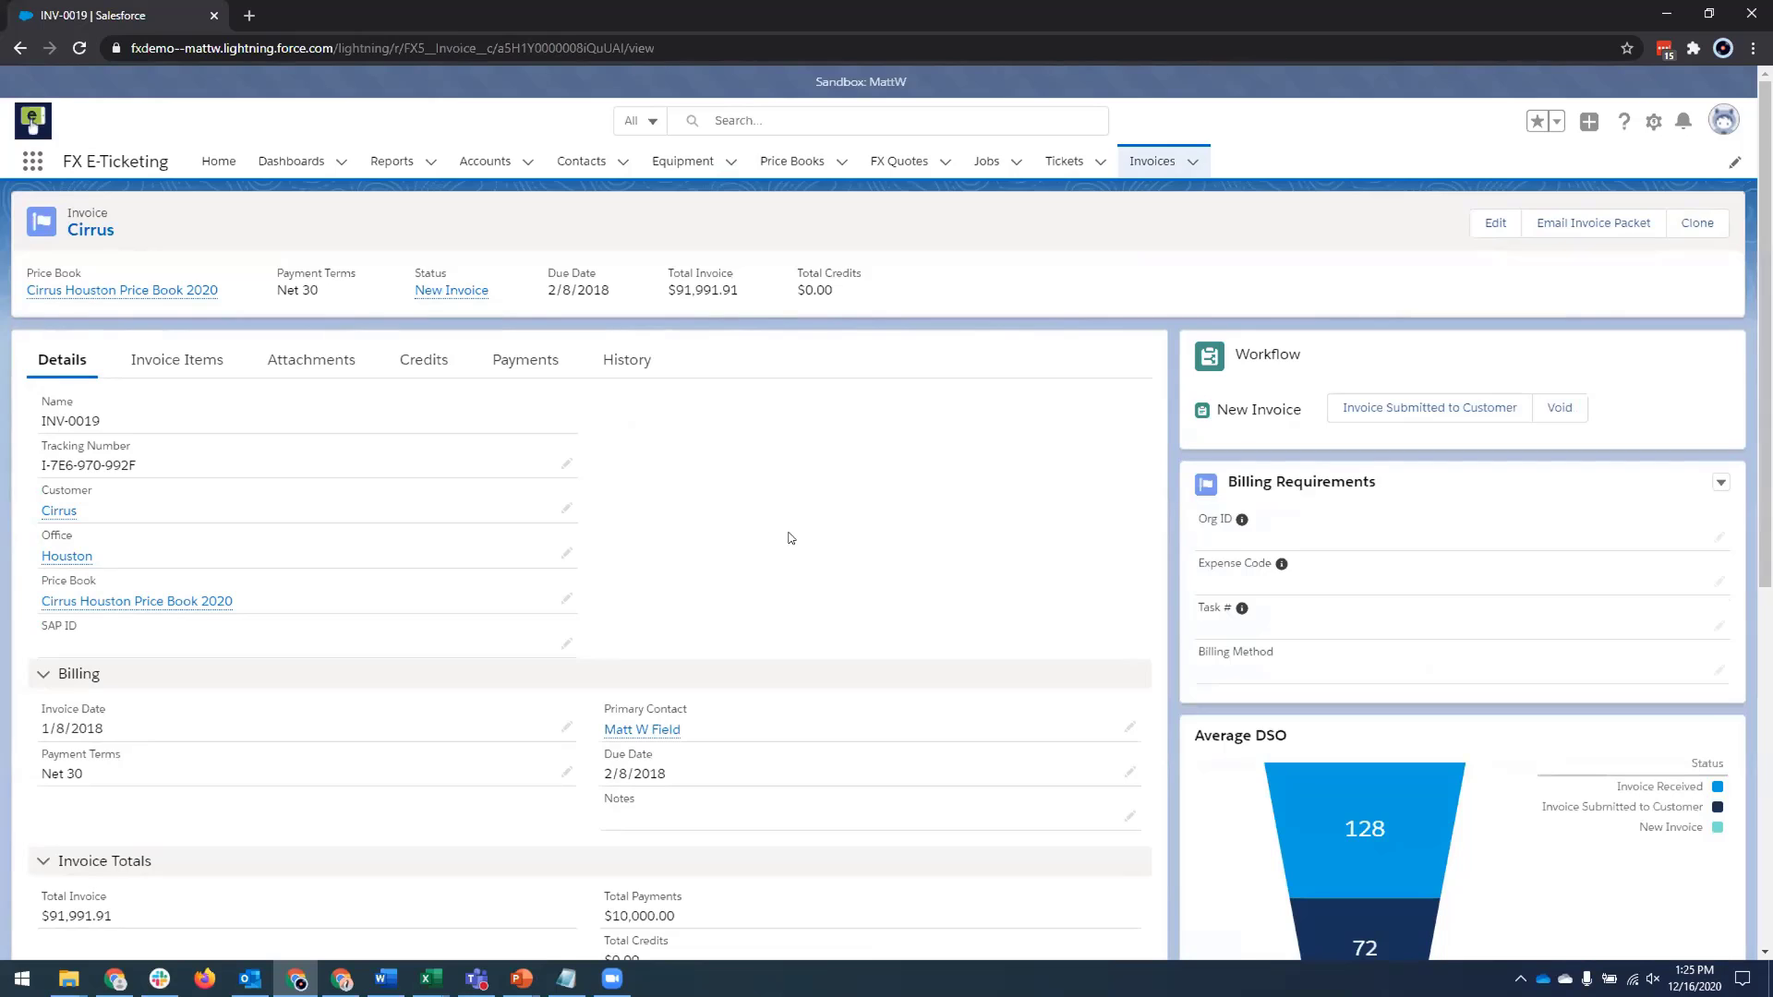
pyautogui.click(157, 360)
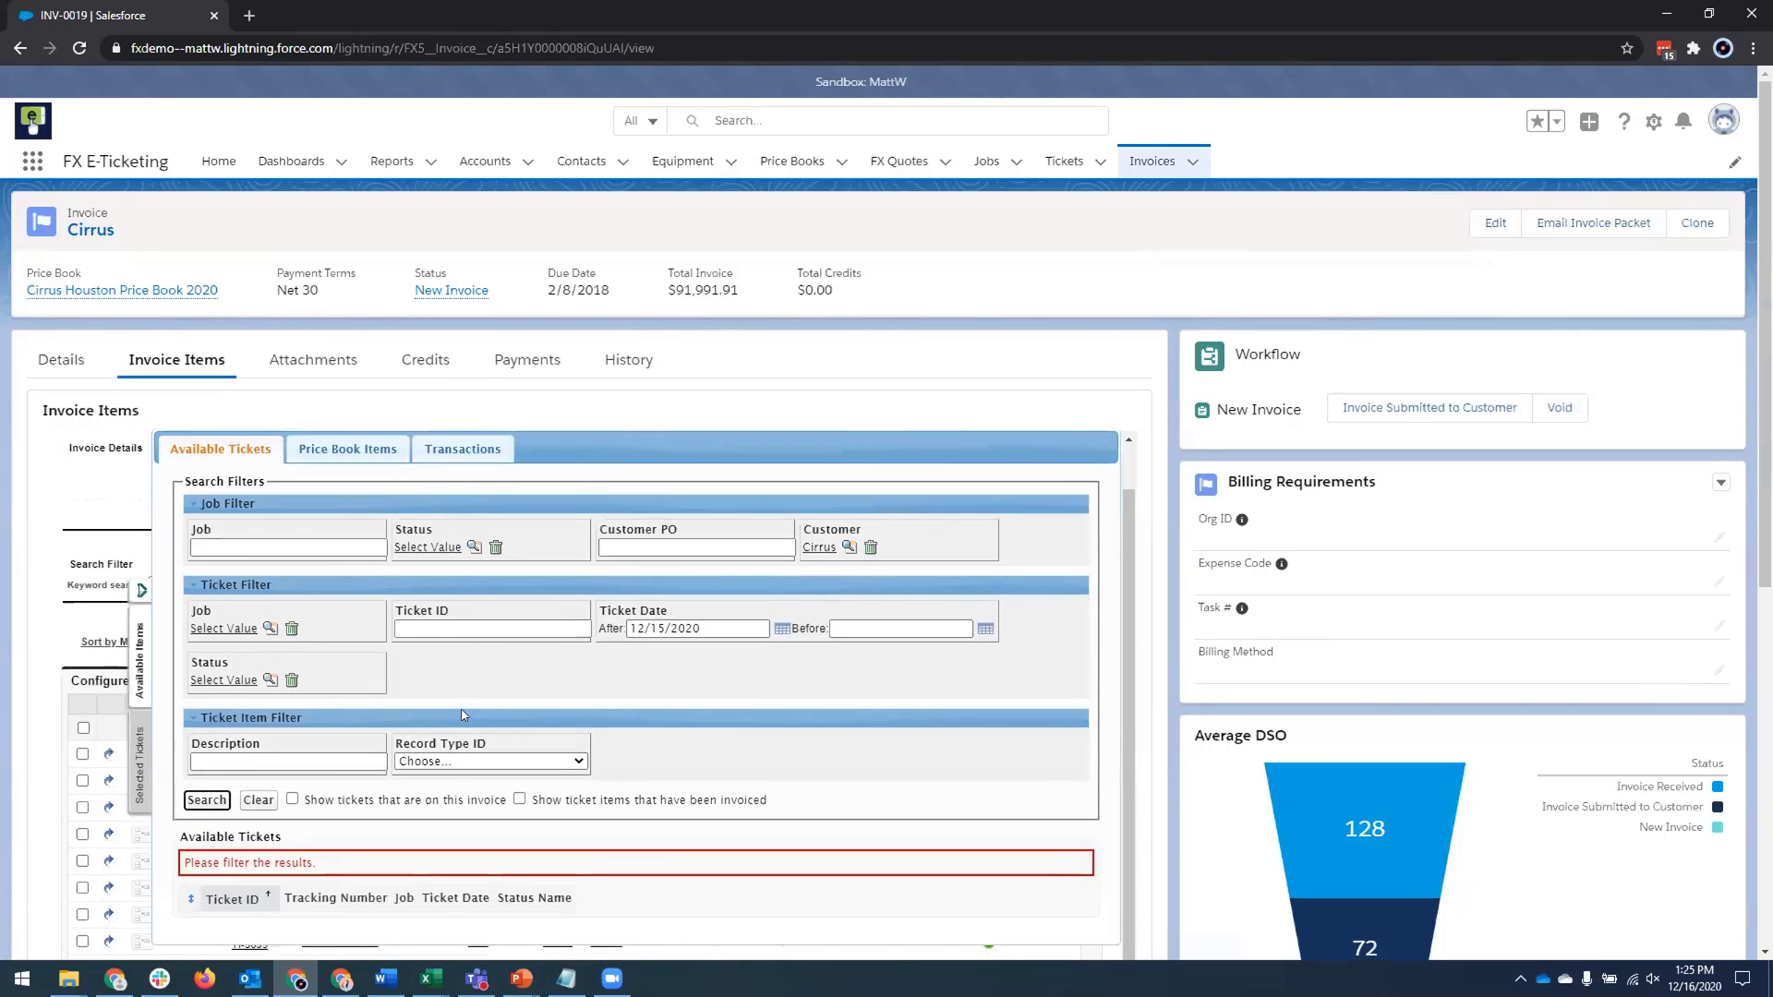
# Add all six items from ticket T-5726 to INV-0019, raising its total to $94,429.16.
pyautogui.click(205, 802)
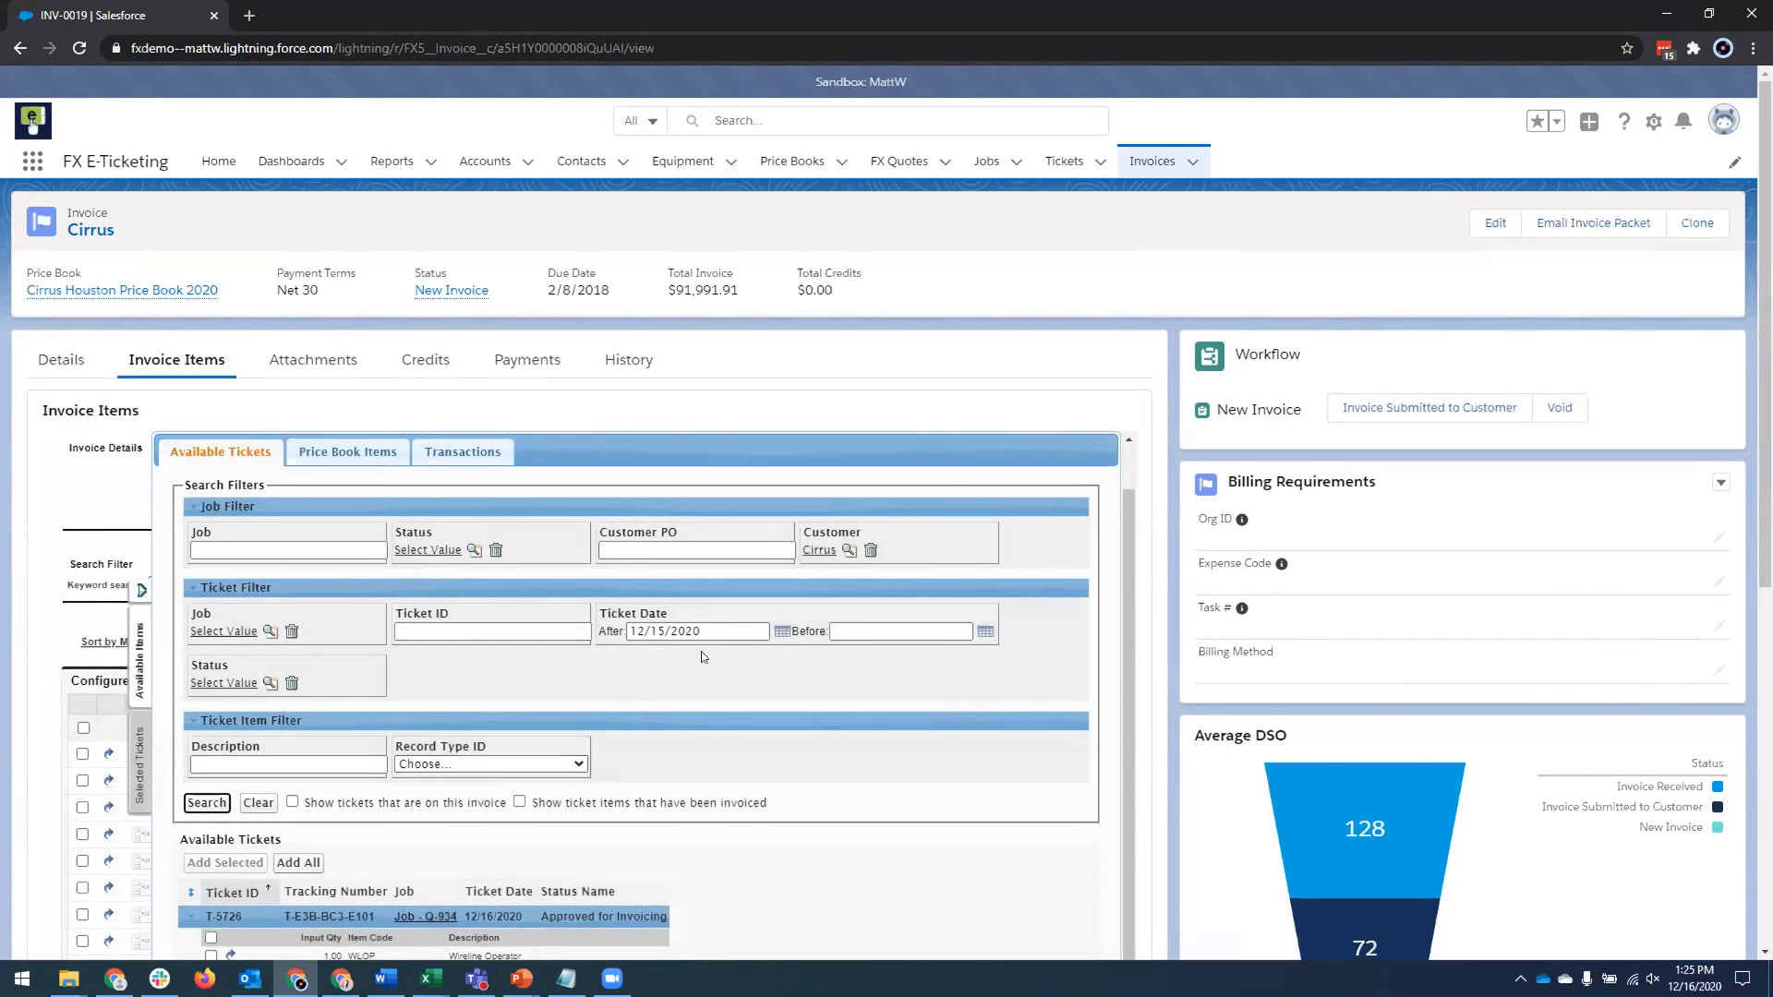
pyautogui.scroll(-2, 701, 651)
pyautogui.scroll(-1, 701, 651)
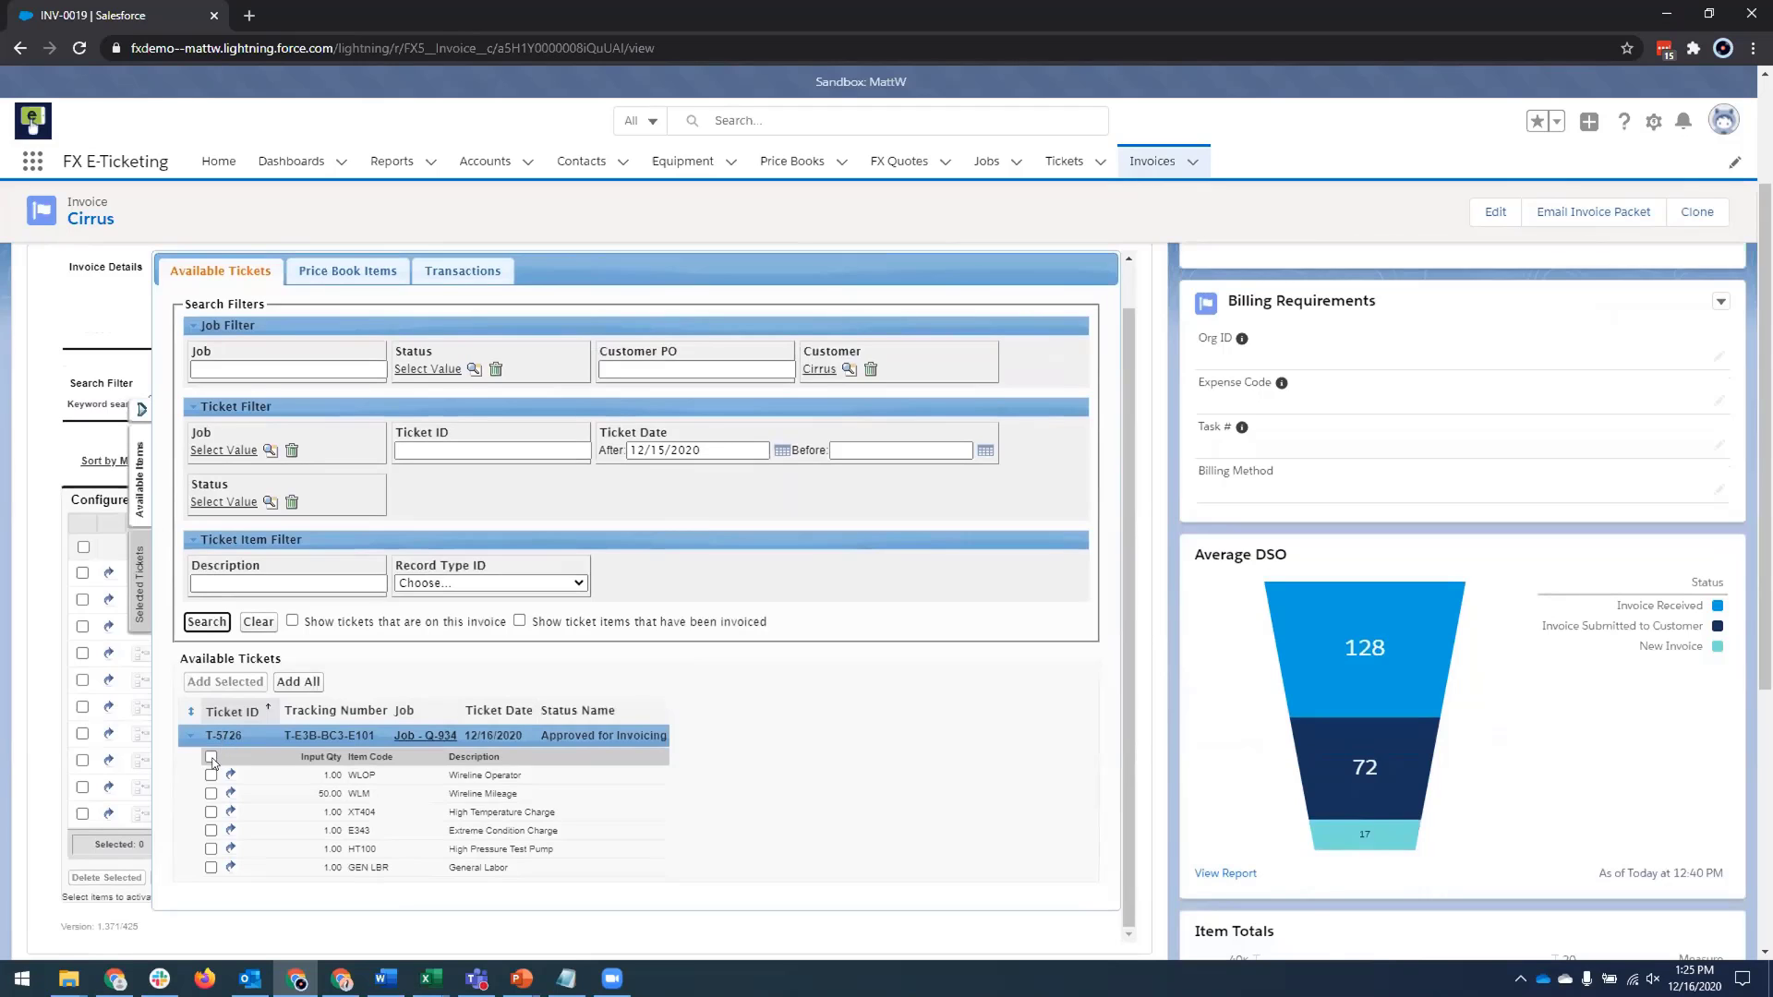
pyautogui.click(211, 777)
pyautogui.click(212, 793)
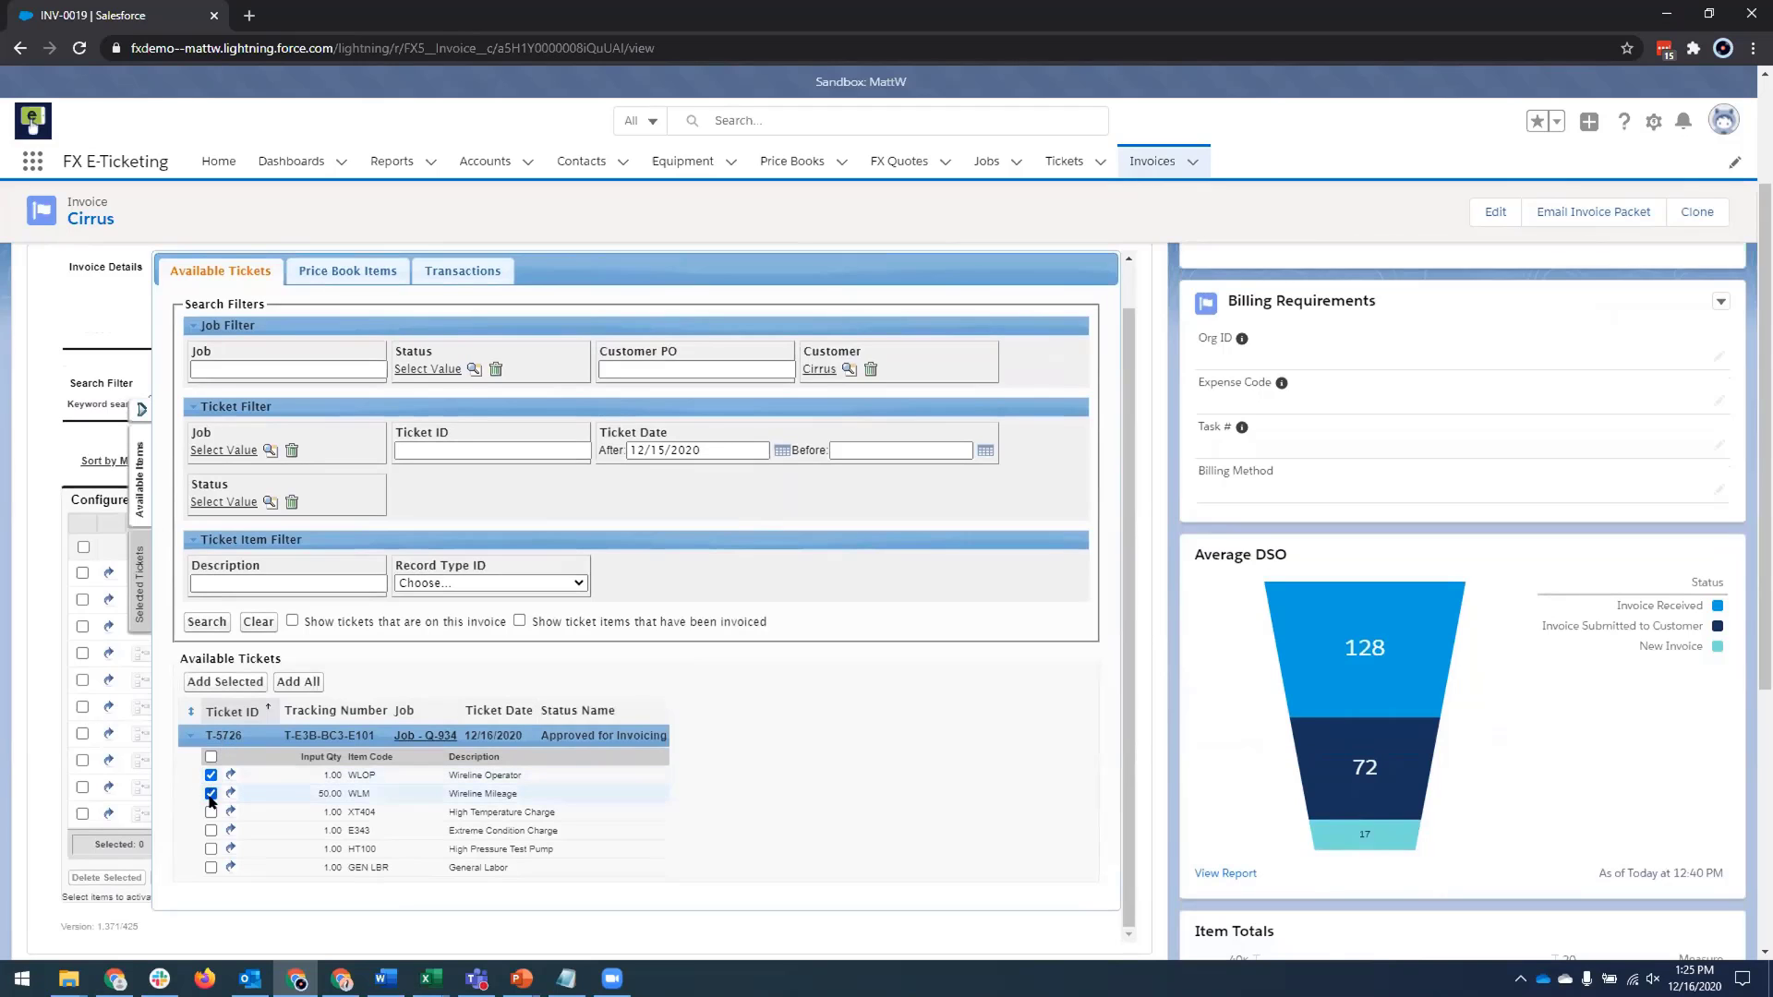
pyautogui.click(212, 812)
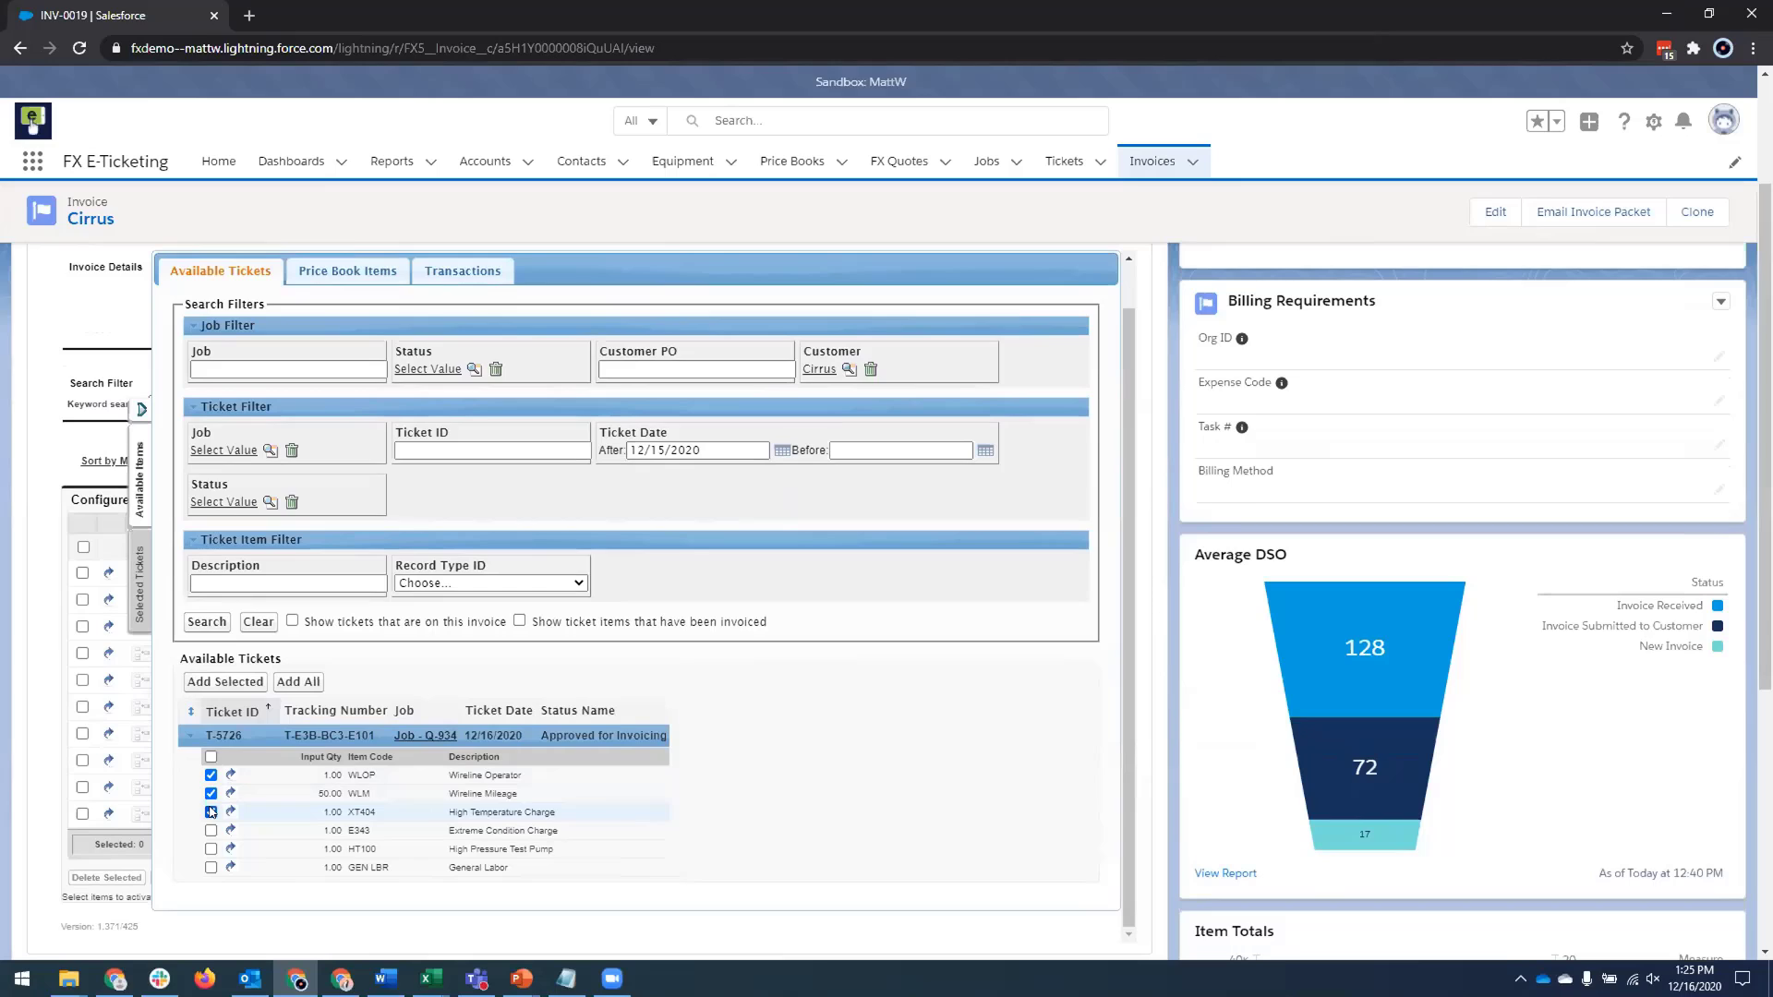
pyautogui.click(211, 758)
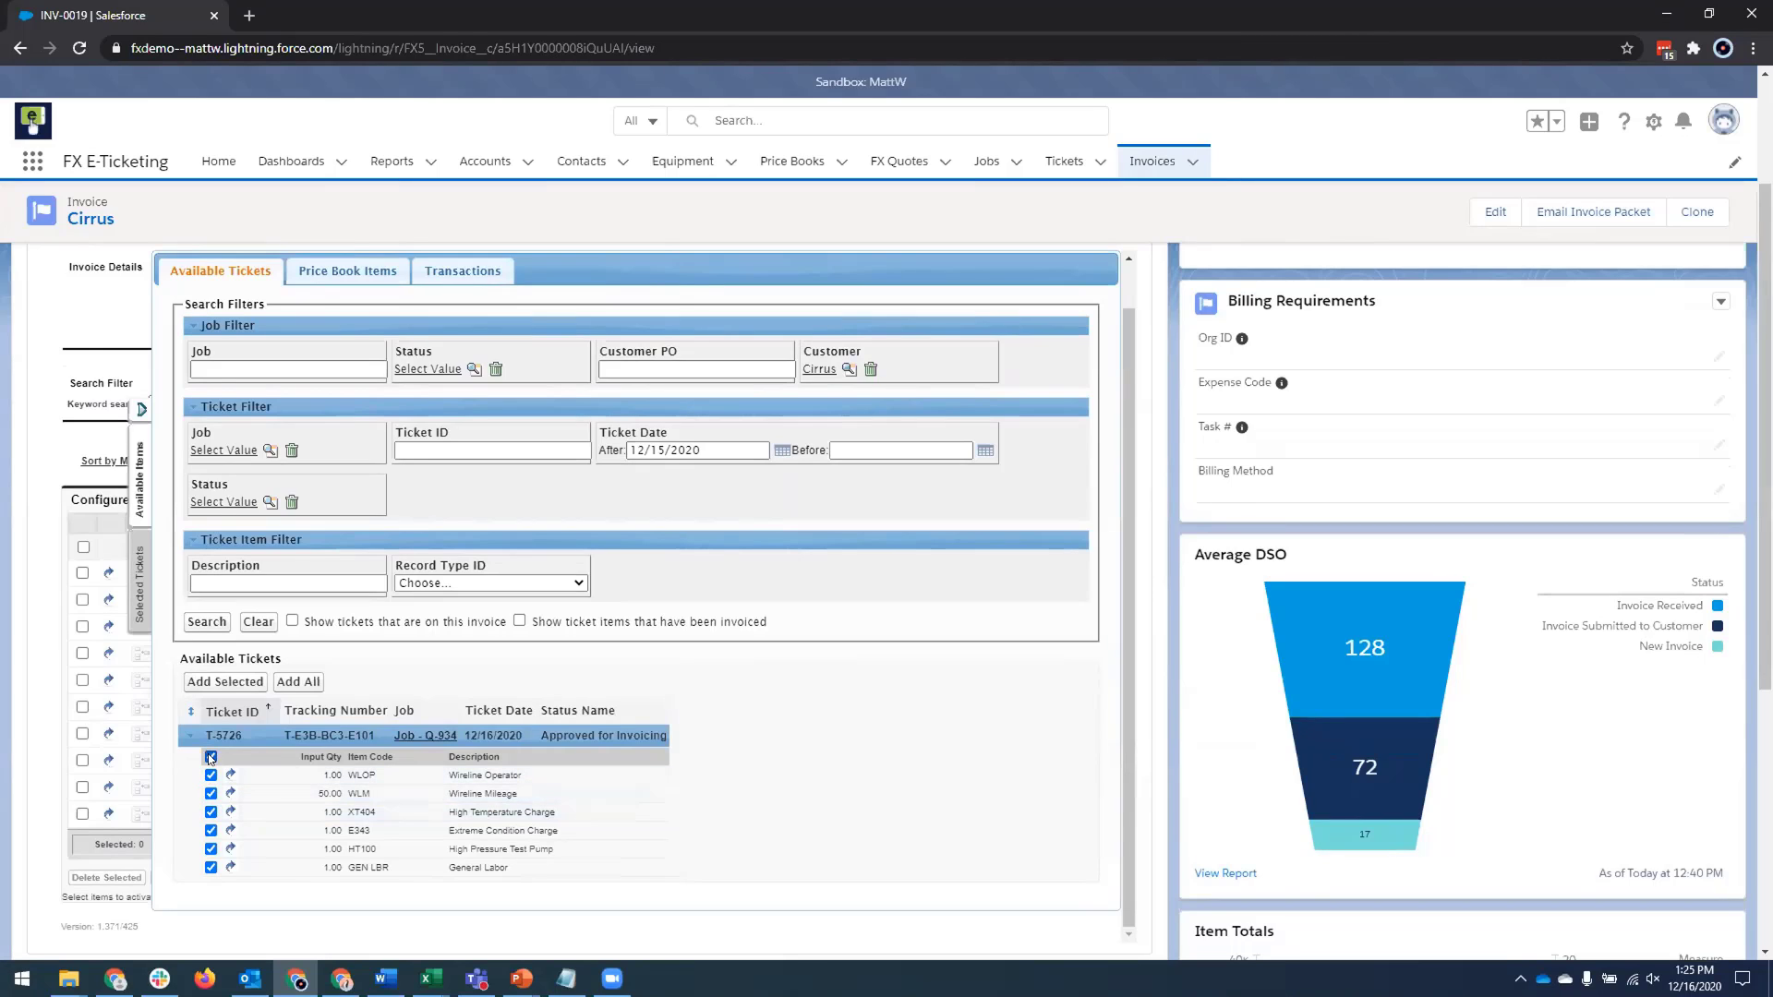
pyautogui.click(230, 683)
pyautogui.click(139, 410)
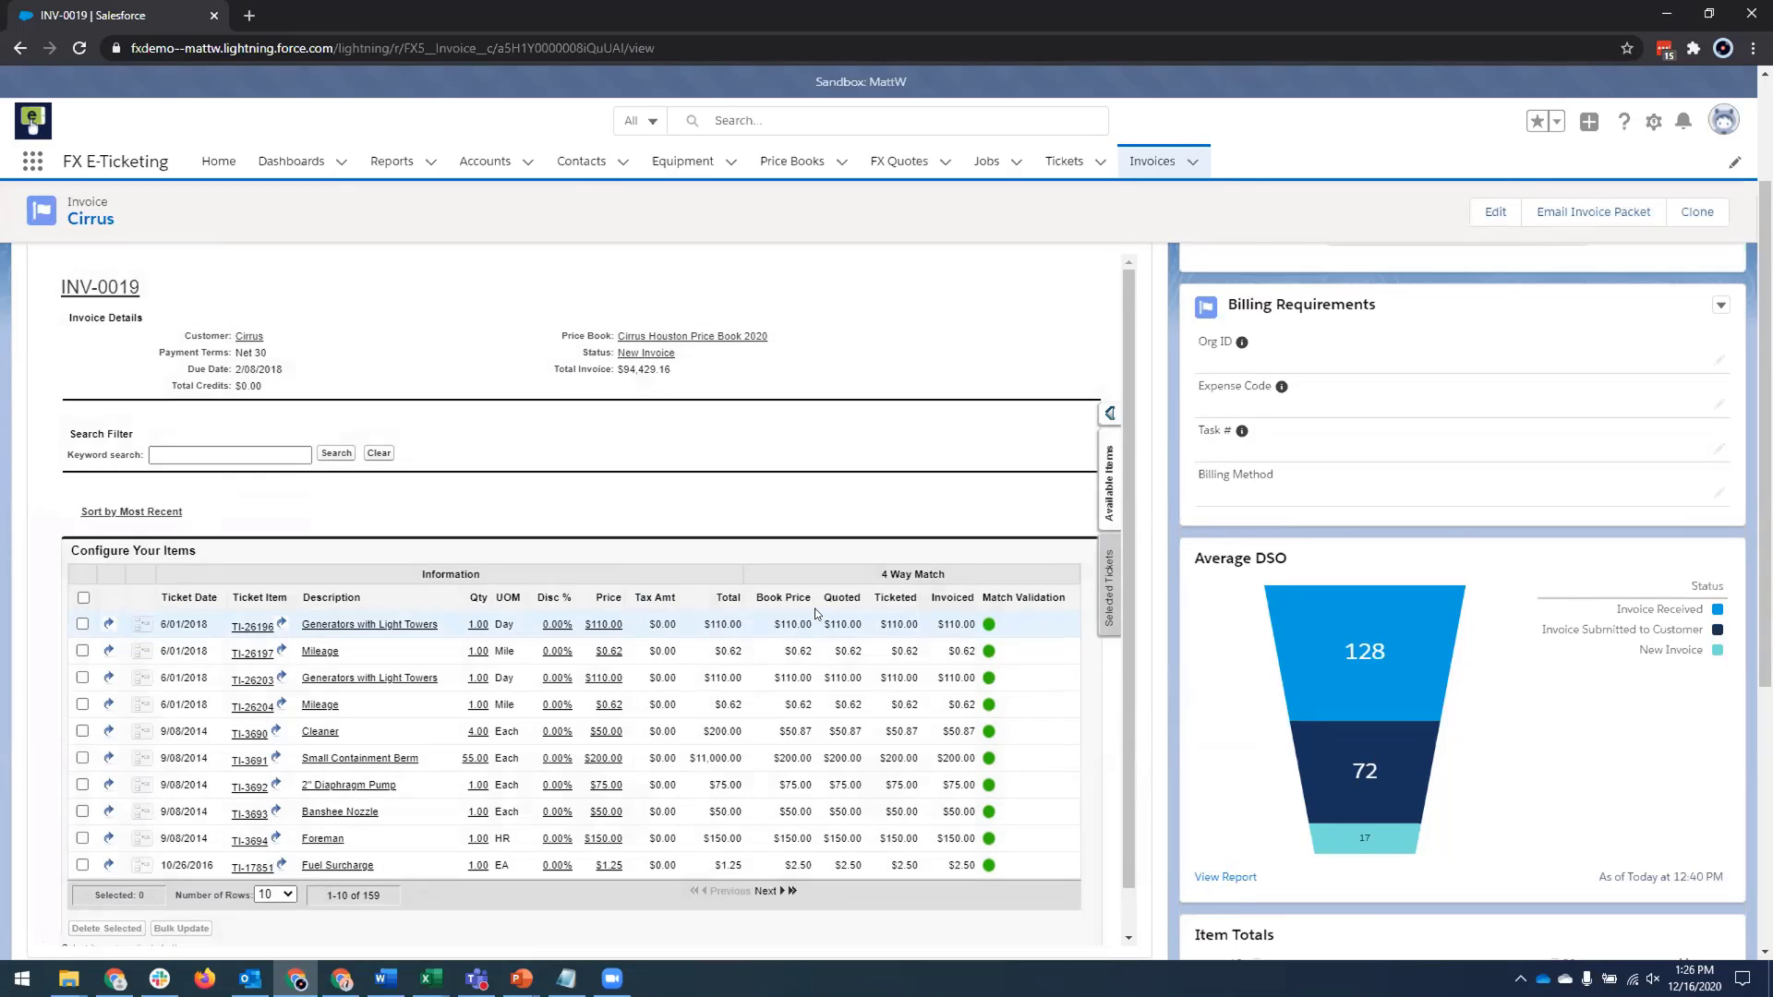
# Show INV-0019's attachments and set its status to Invoice Submitted to Customer.
pyautogui.scroll(2, 816, 614)
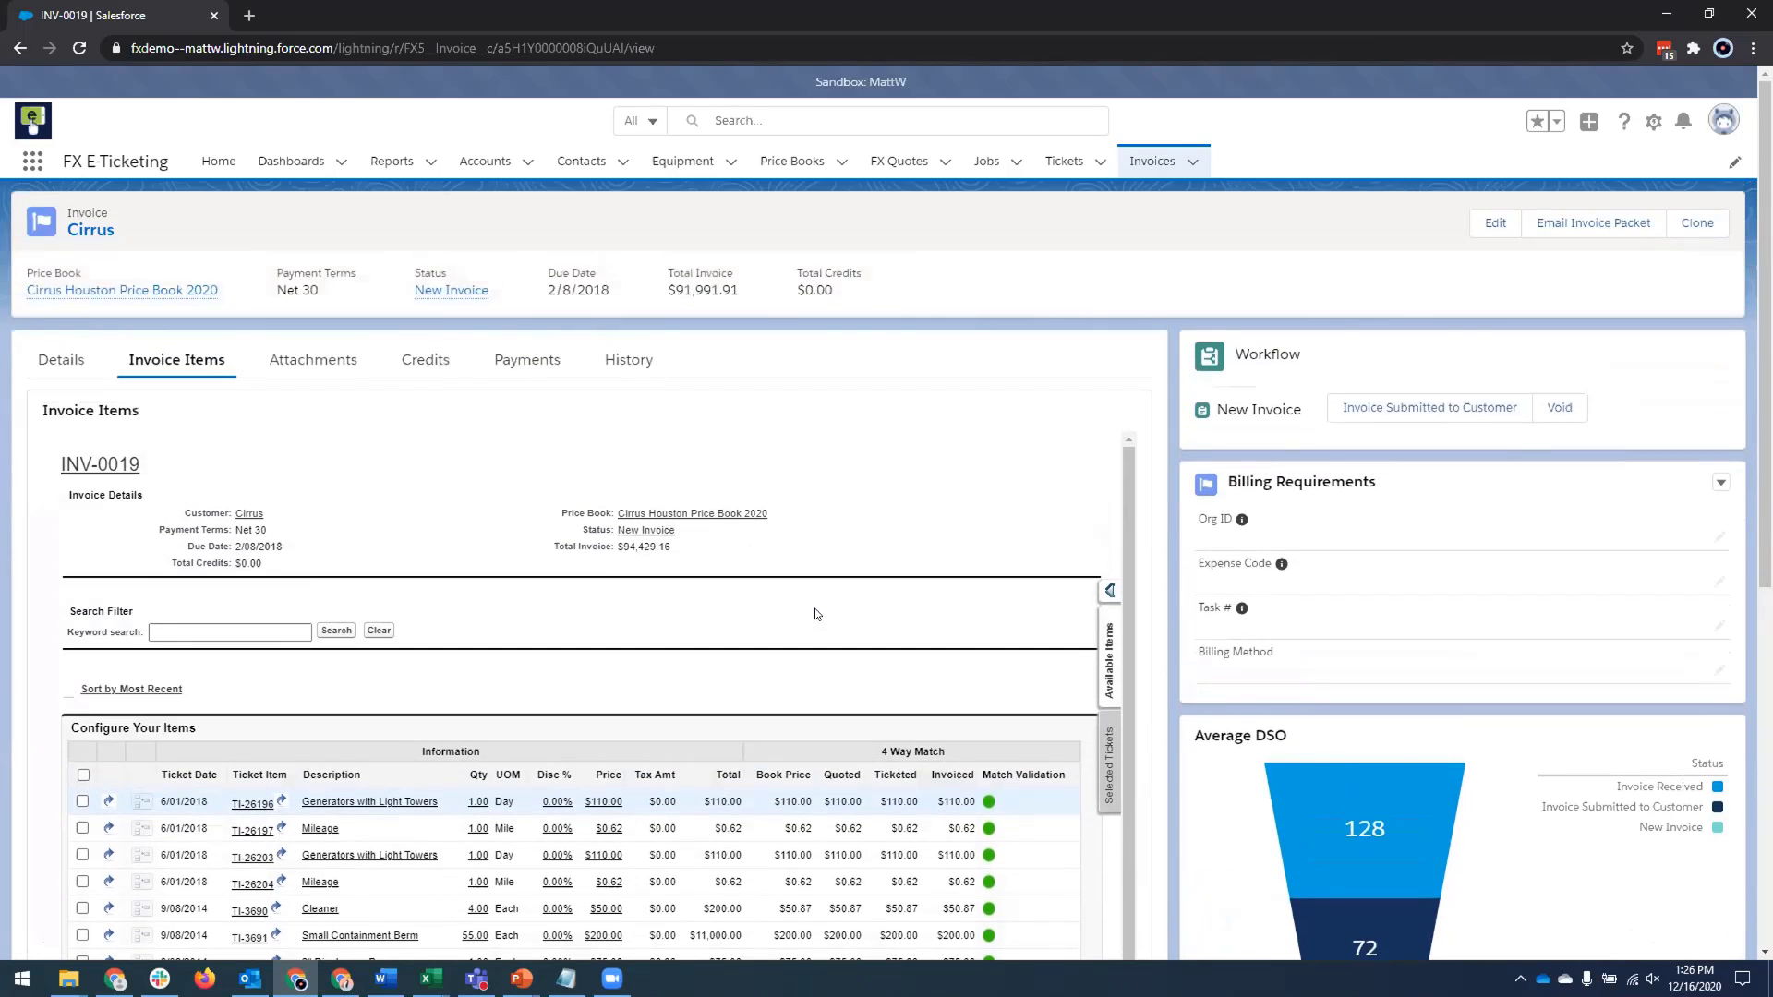
pyautogui.click(332, 364)
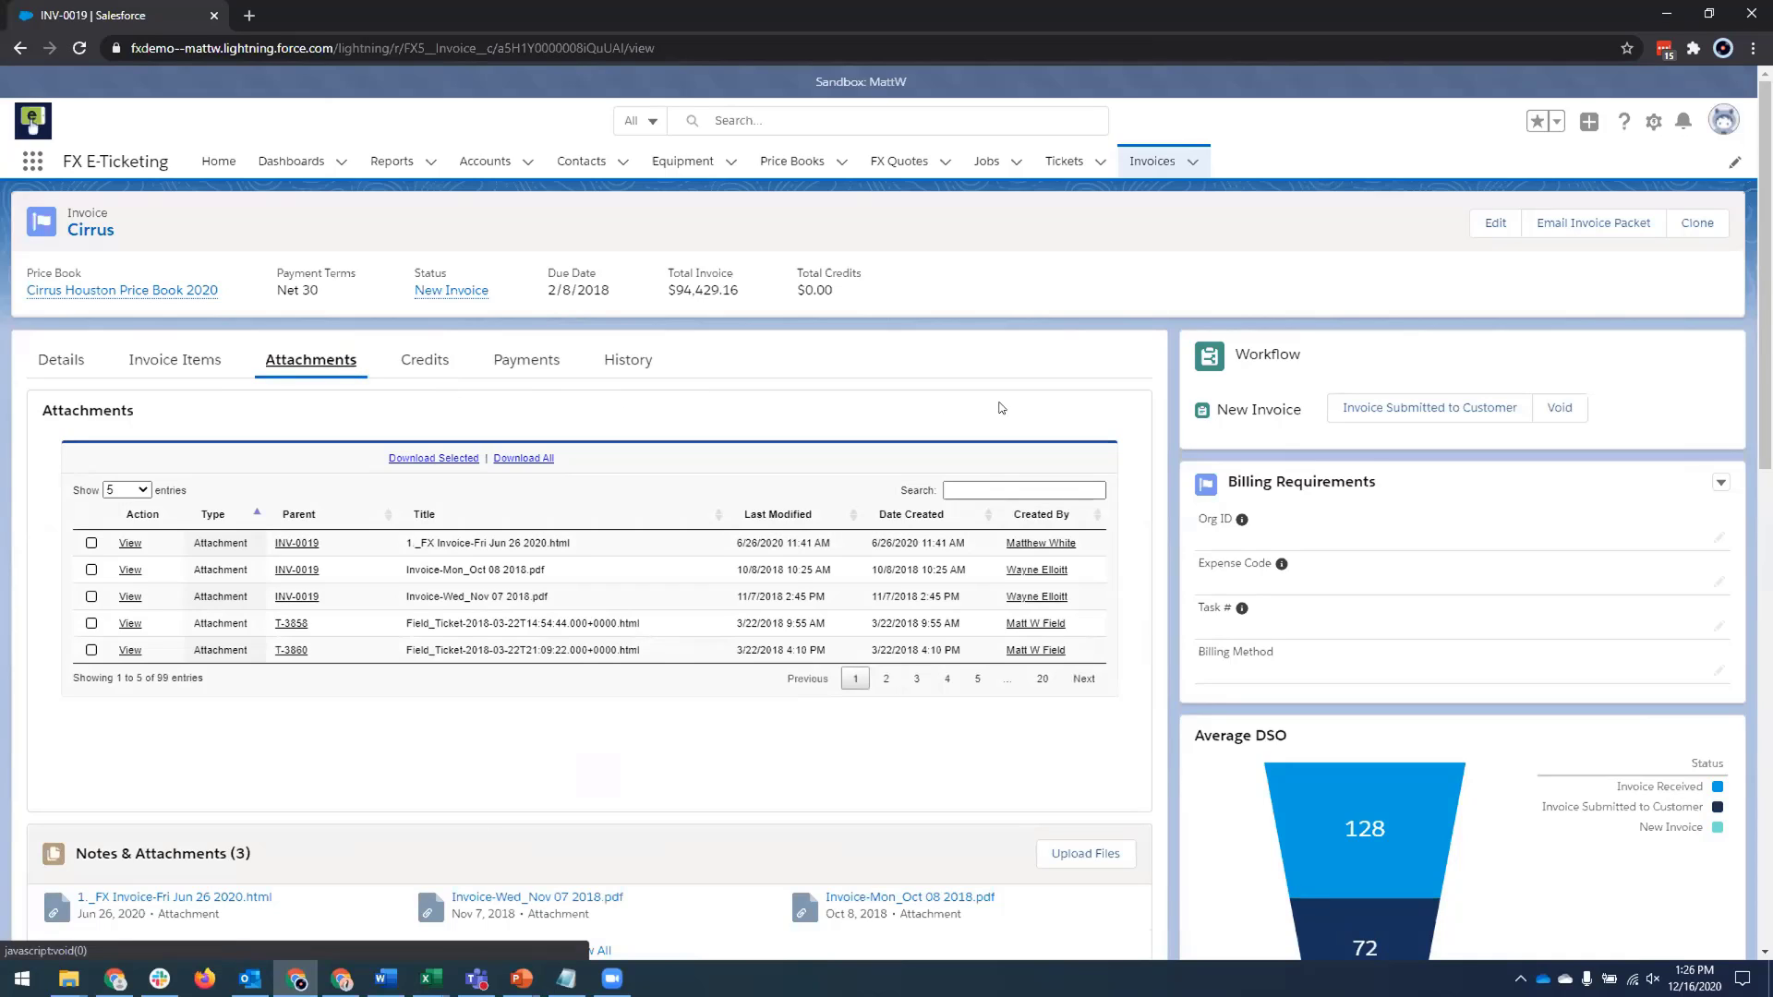
pyautogui.click(1410, 409)
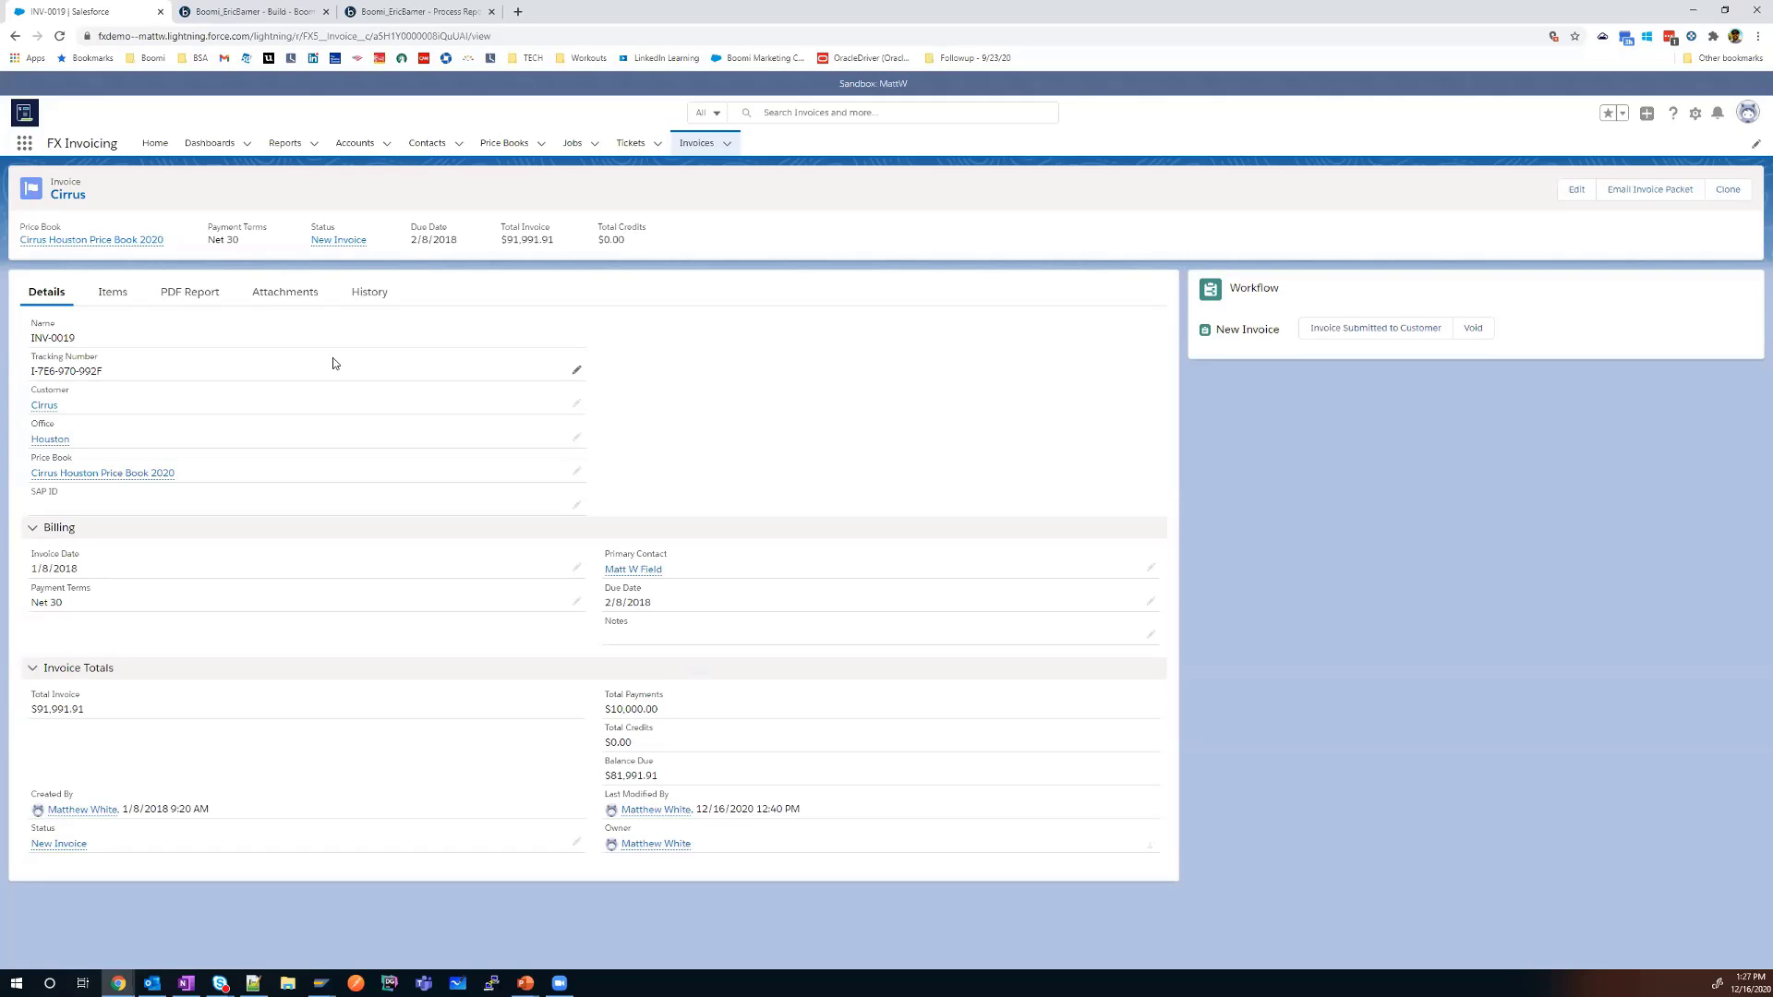
# Select the invoice name INV-0019, then switch to the Boomi '2 - SFDC Invoice to SAP SalesOrder' process.
pyautogui.moveTo(78, 338); pyautogui.dragTo(32, 340)
pyautogui.click(198, 10)
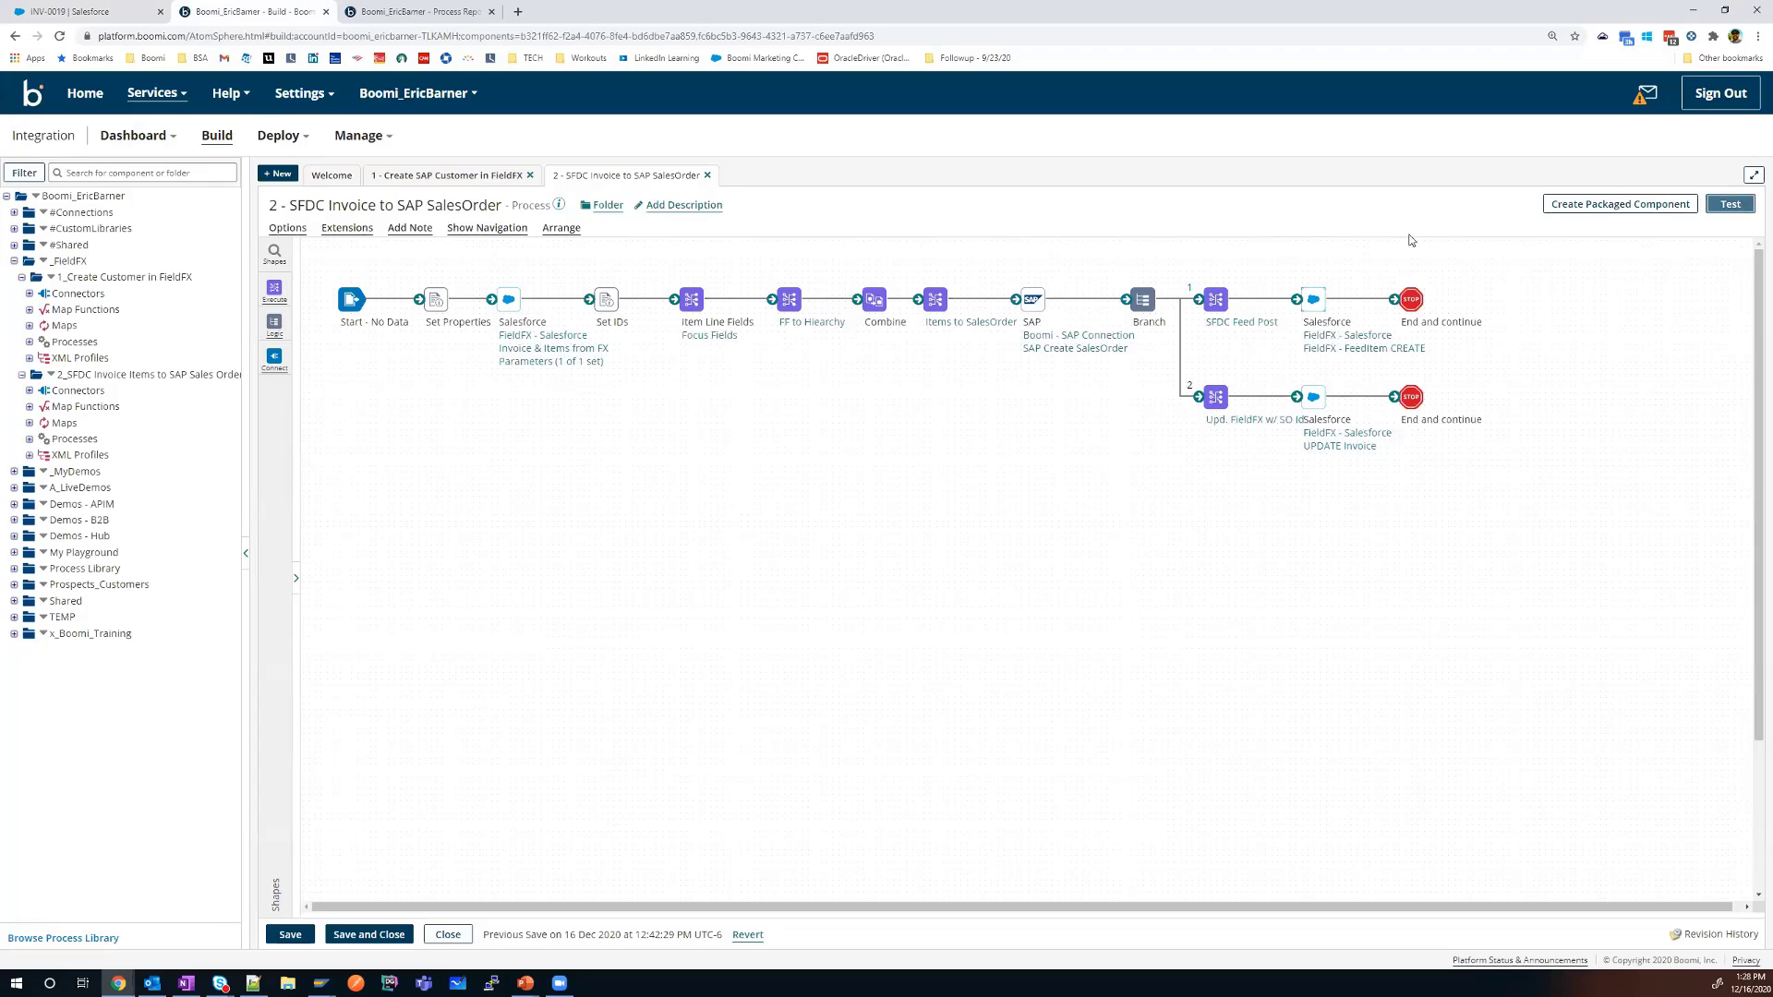
# Save the process and run a test on the chosen atom, completing with one document processed.
pyautogui.click(1730, 204)
pyautogui.click(892, 559)
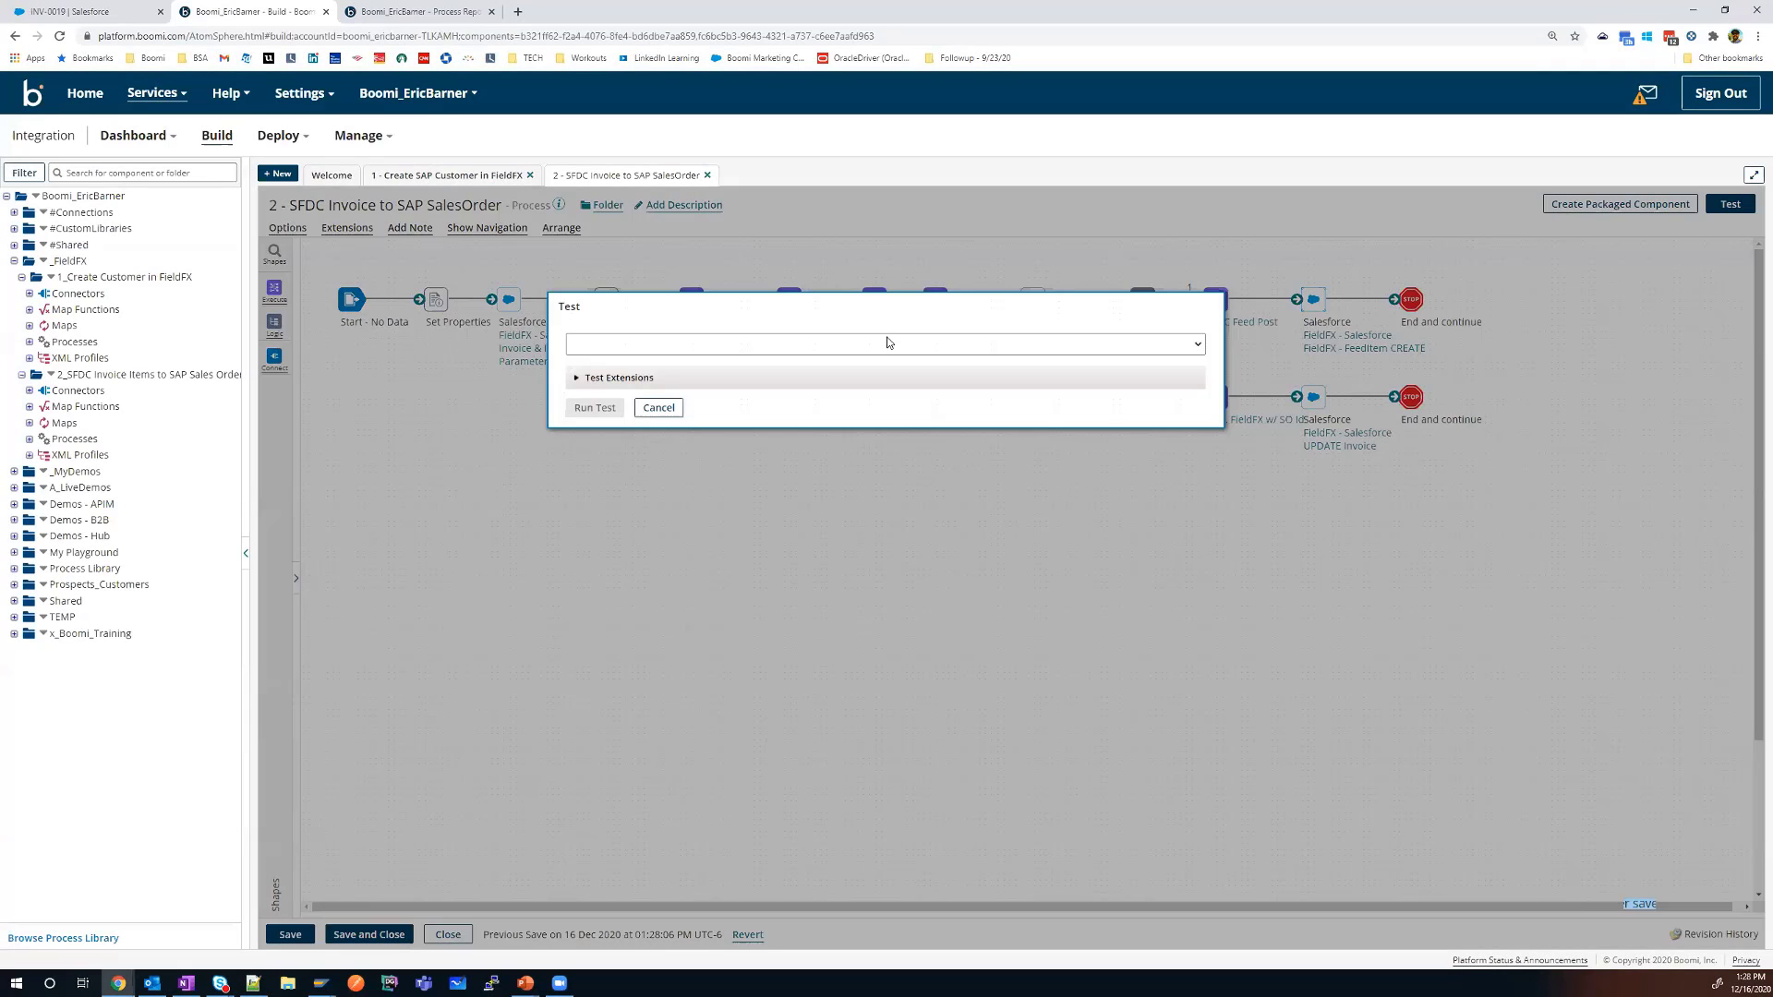
pyautogui.click(689, 347)
pyautogui.click(656, 411)
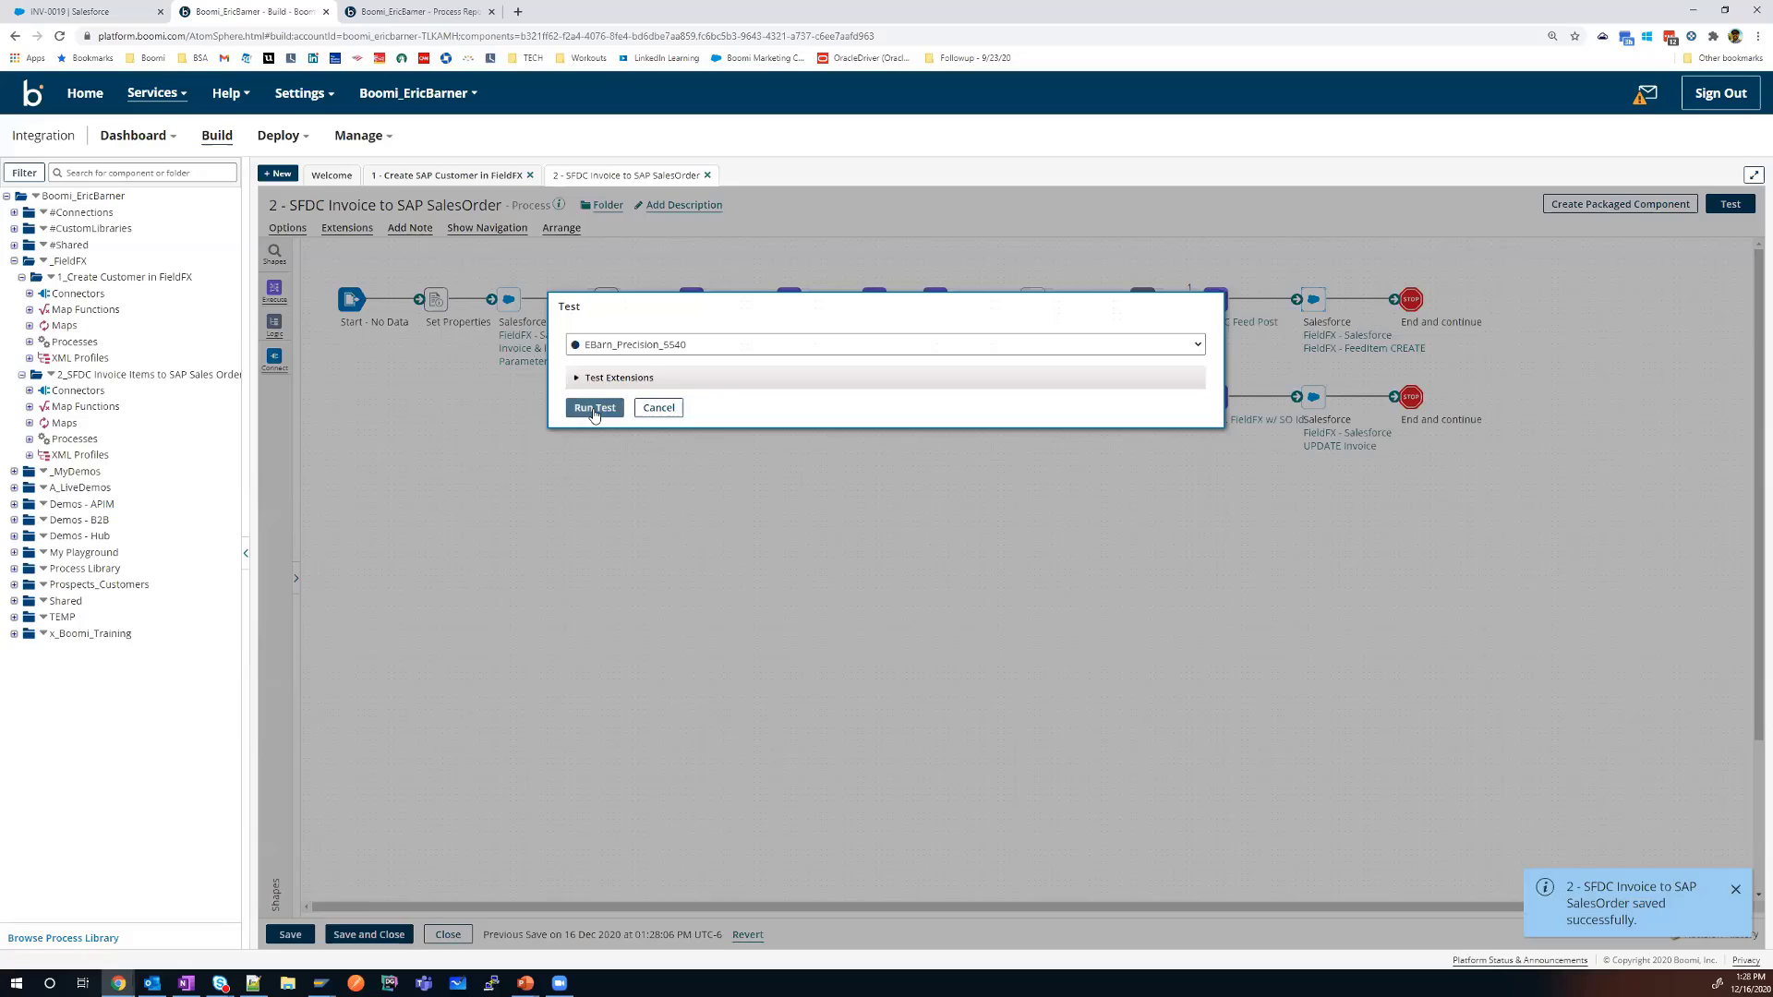
pyautogui.click(593, 408)
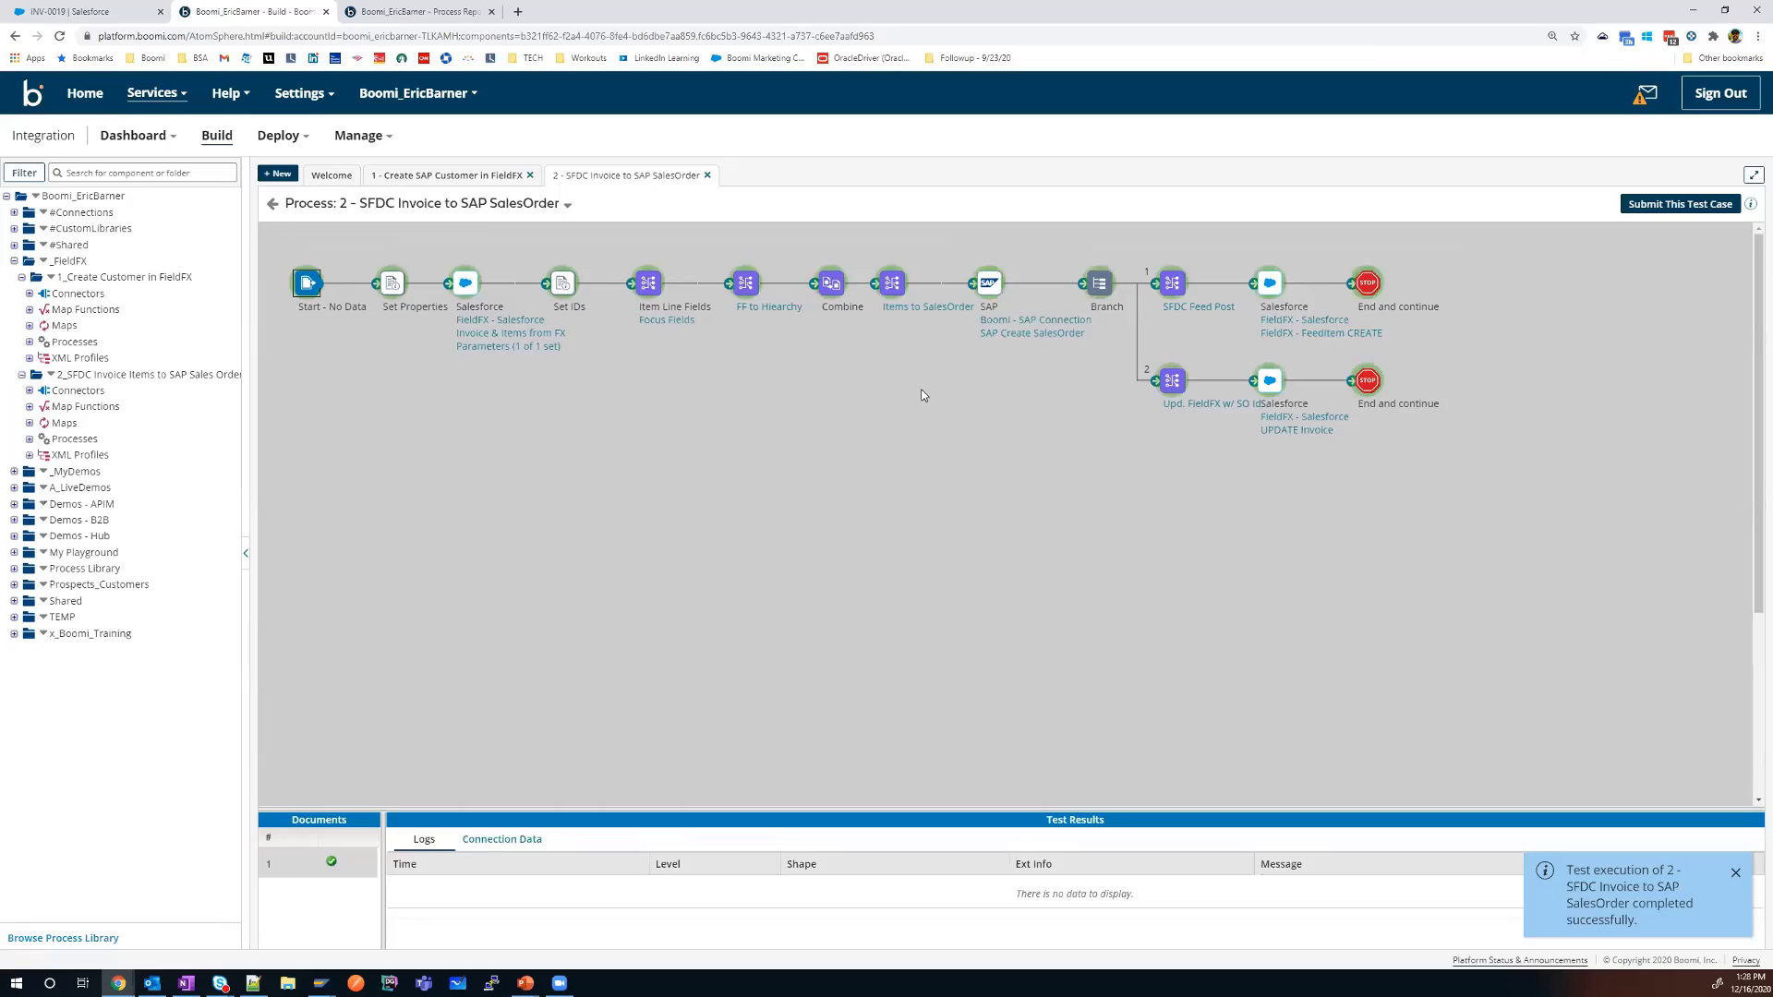
# Inspect the XML document passed into the Branch shape in the test results.
pyautogui.click(1099, 284)
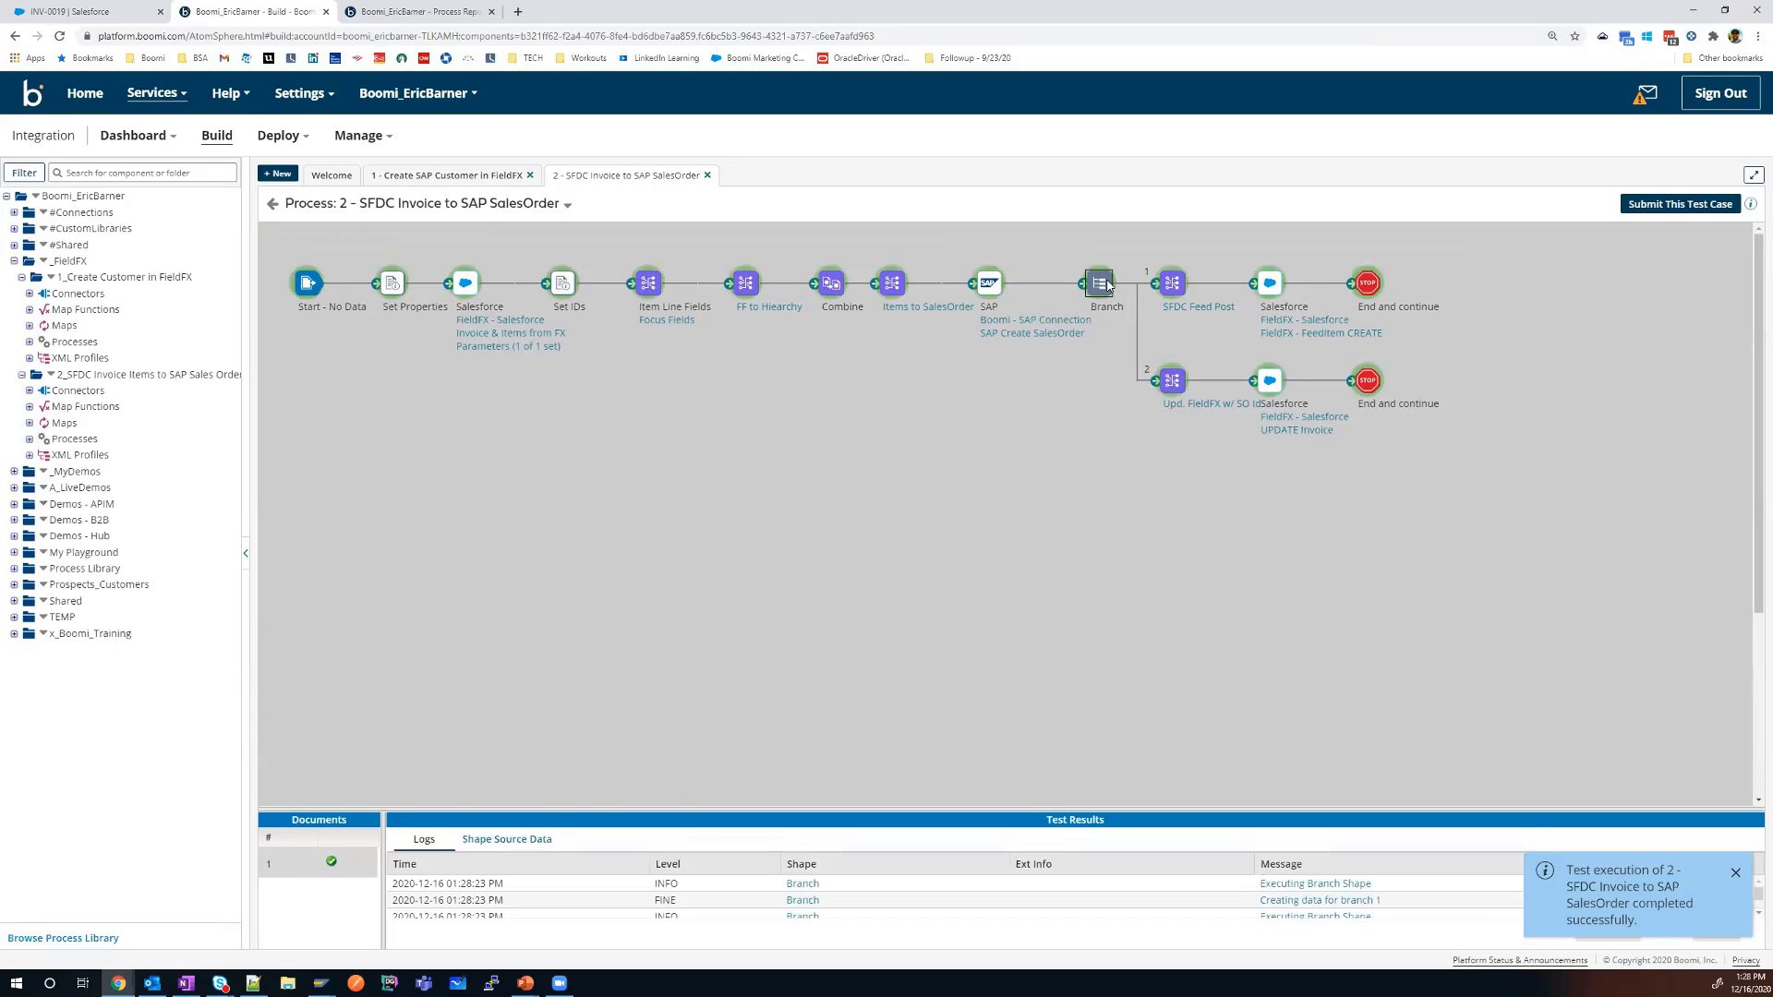
pyautogui.click(526, 842)
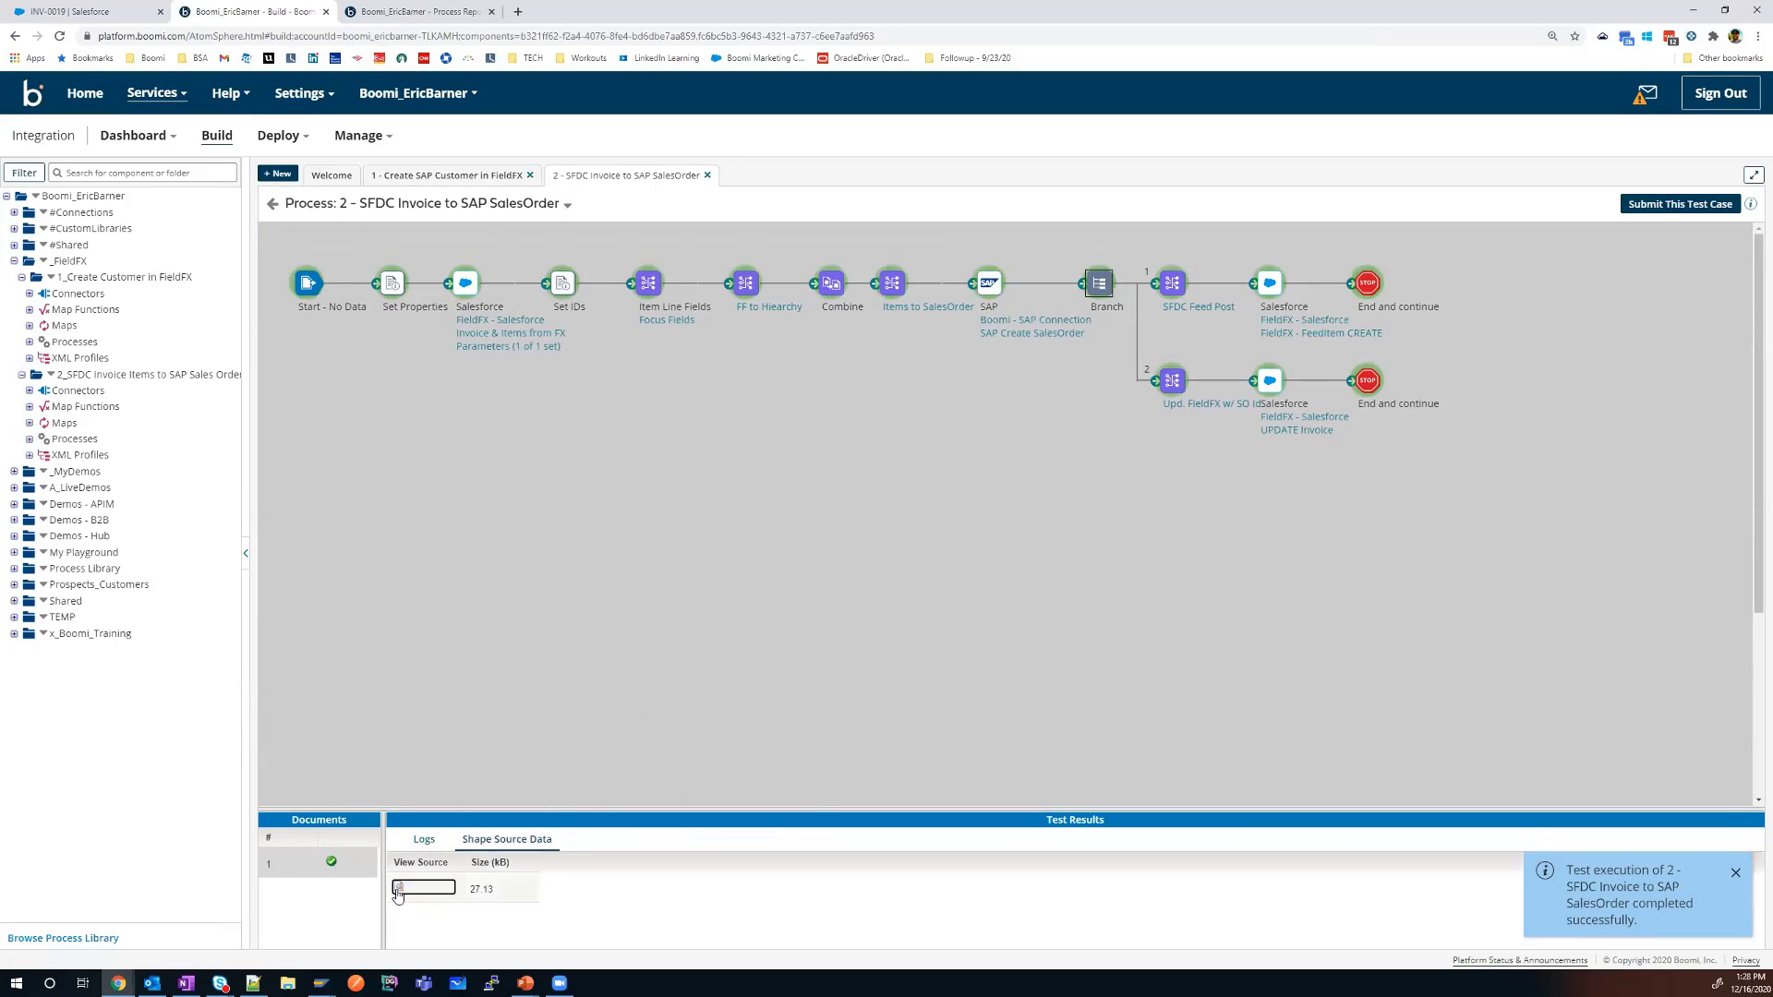
pyautogui.click(399, 886)
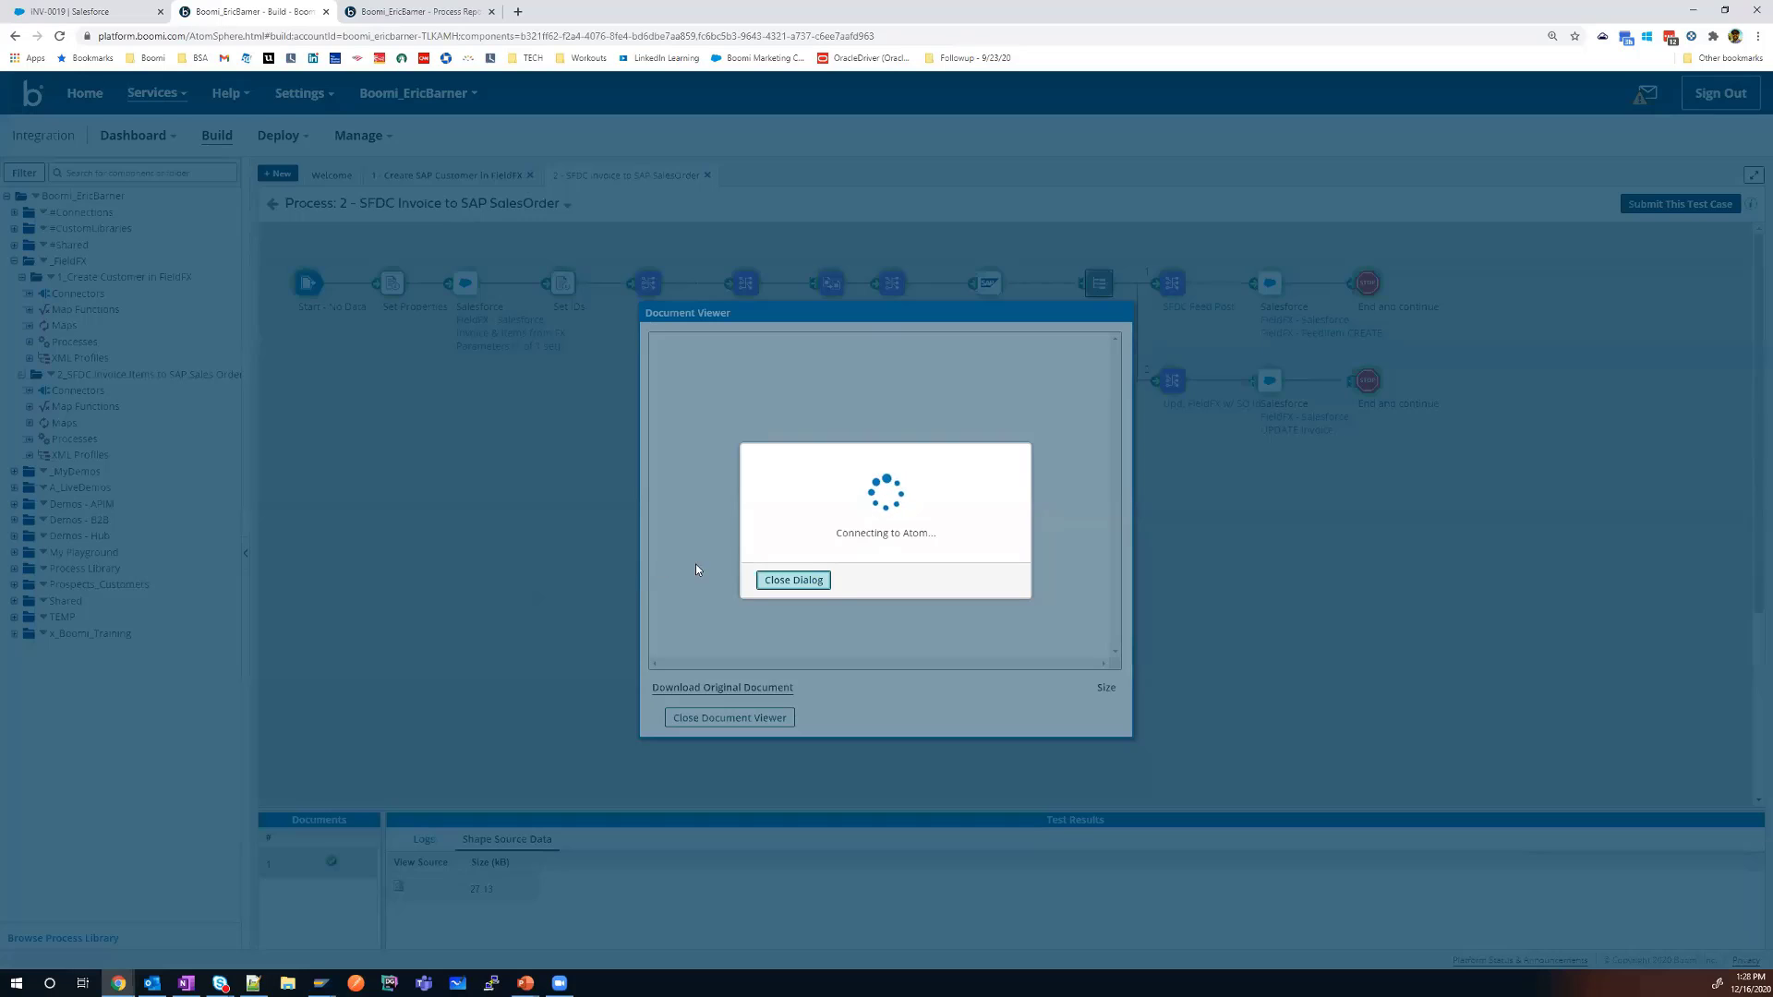
pyautogui.scroll(-5, 816, 548)
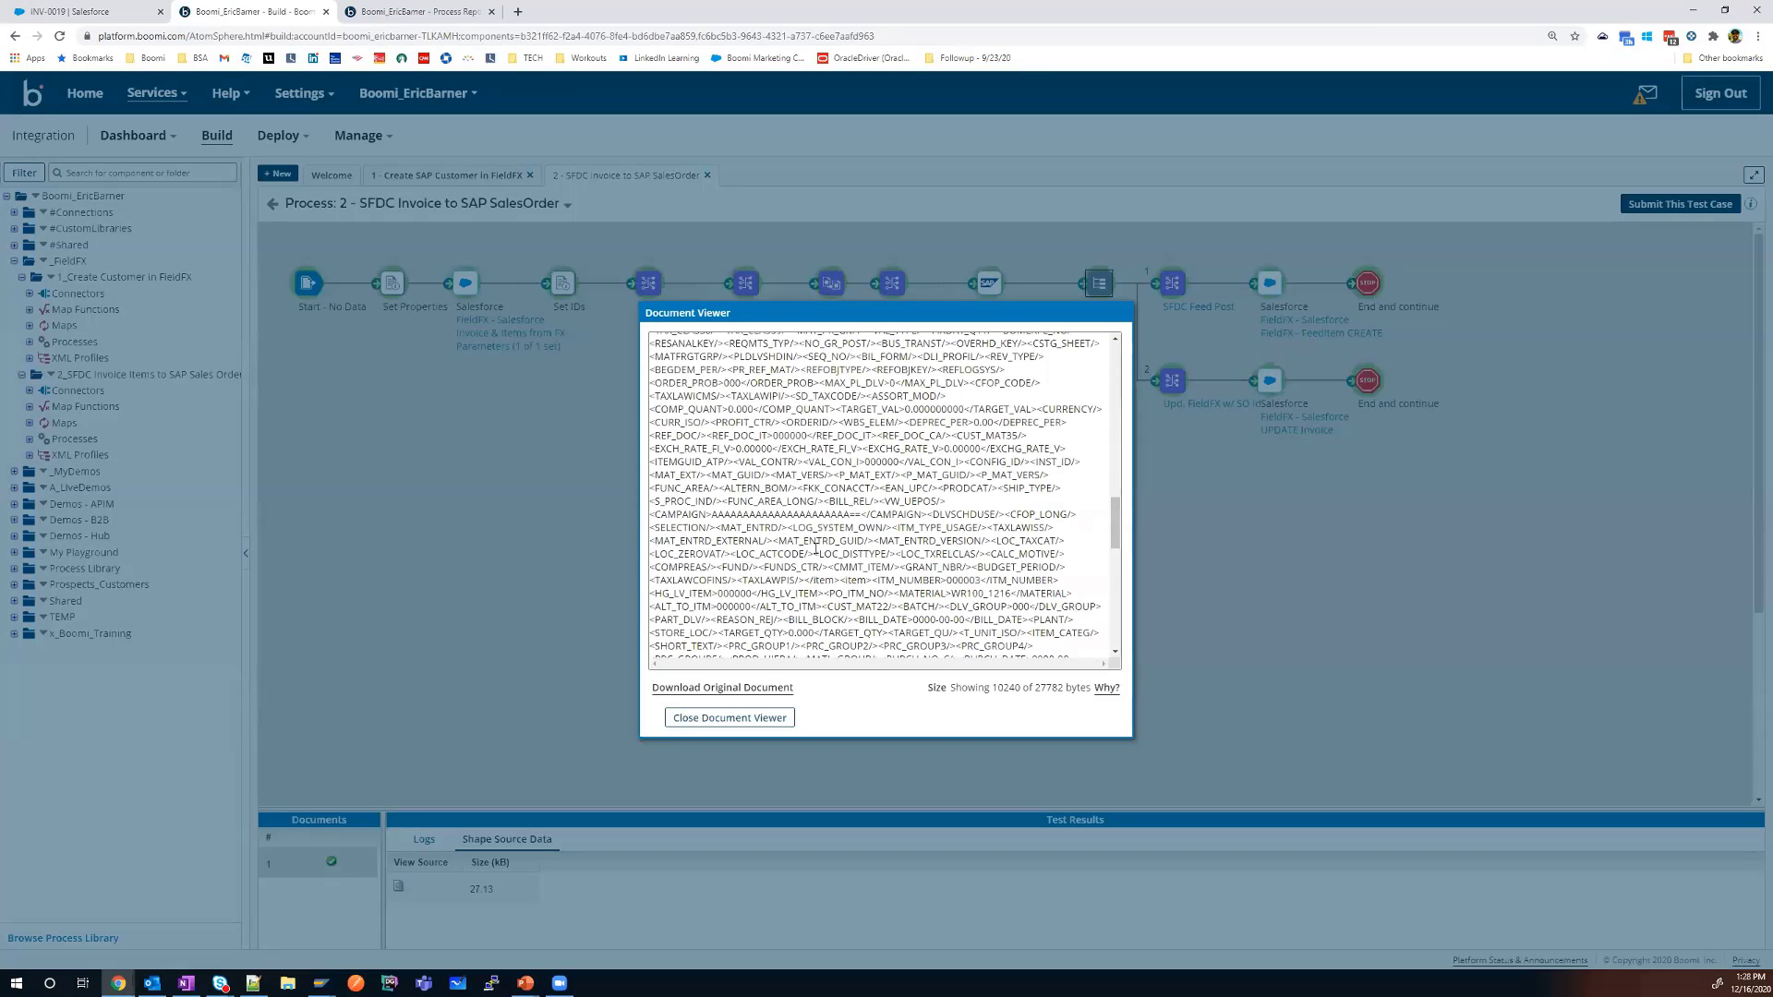
pyautogui.scroll(-3, 781, 554)
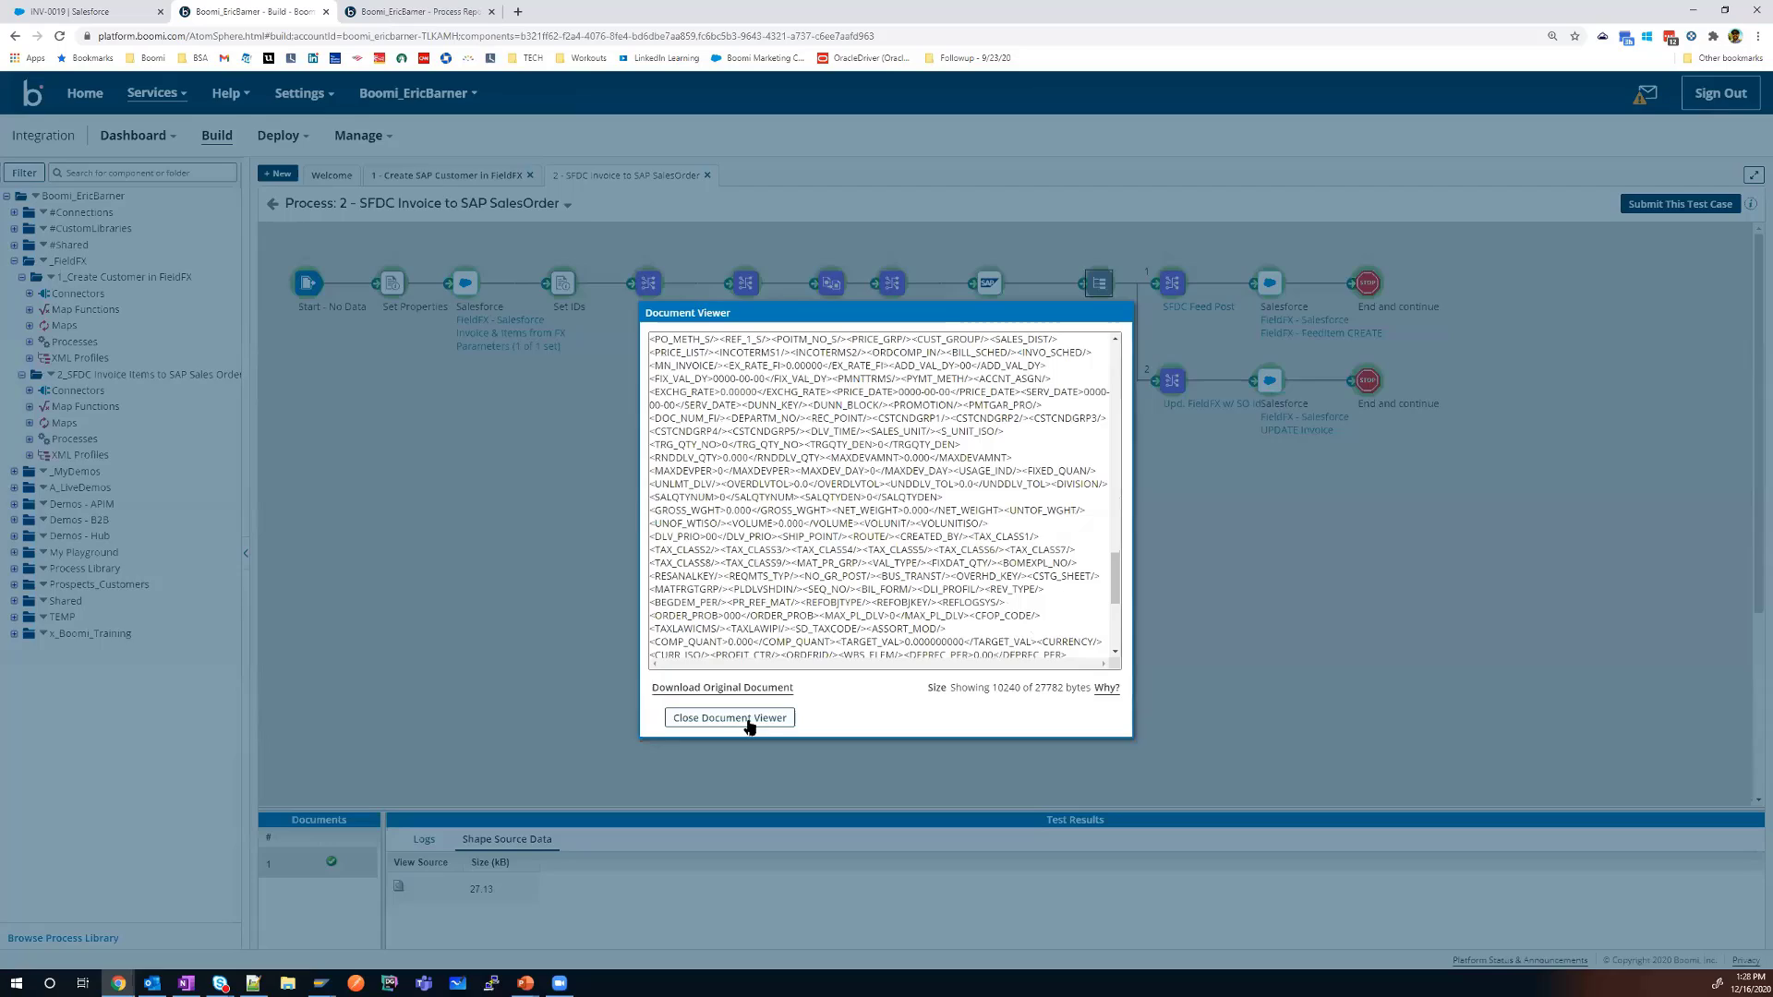
pyautogui.click(729, 717)
pyautogui.click(1268, 285)
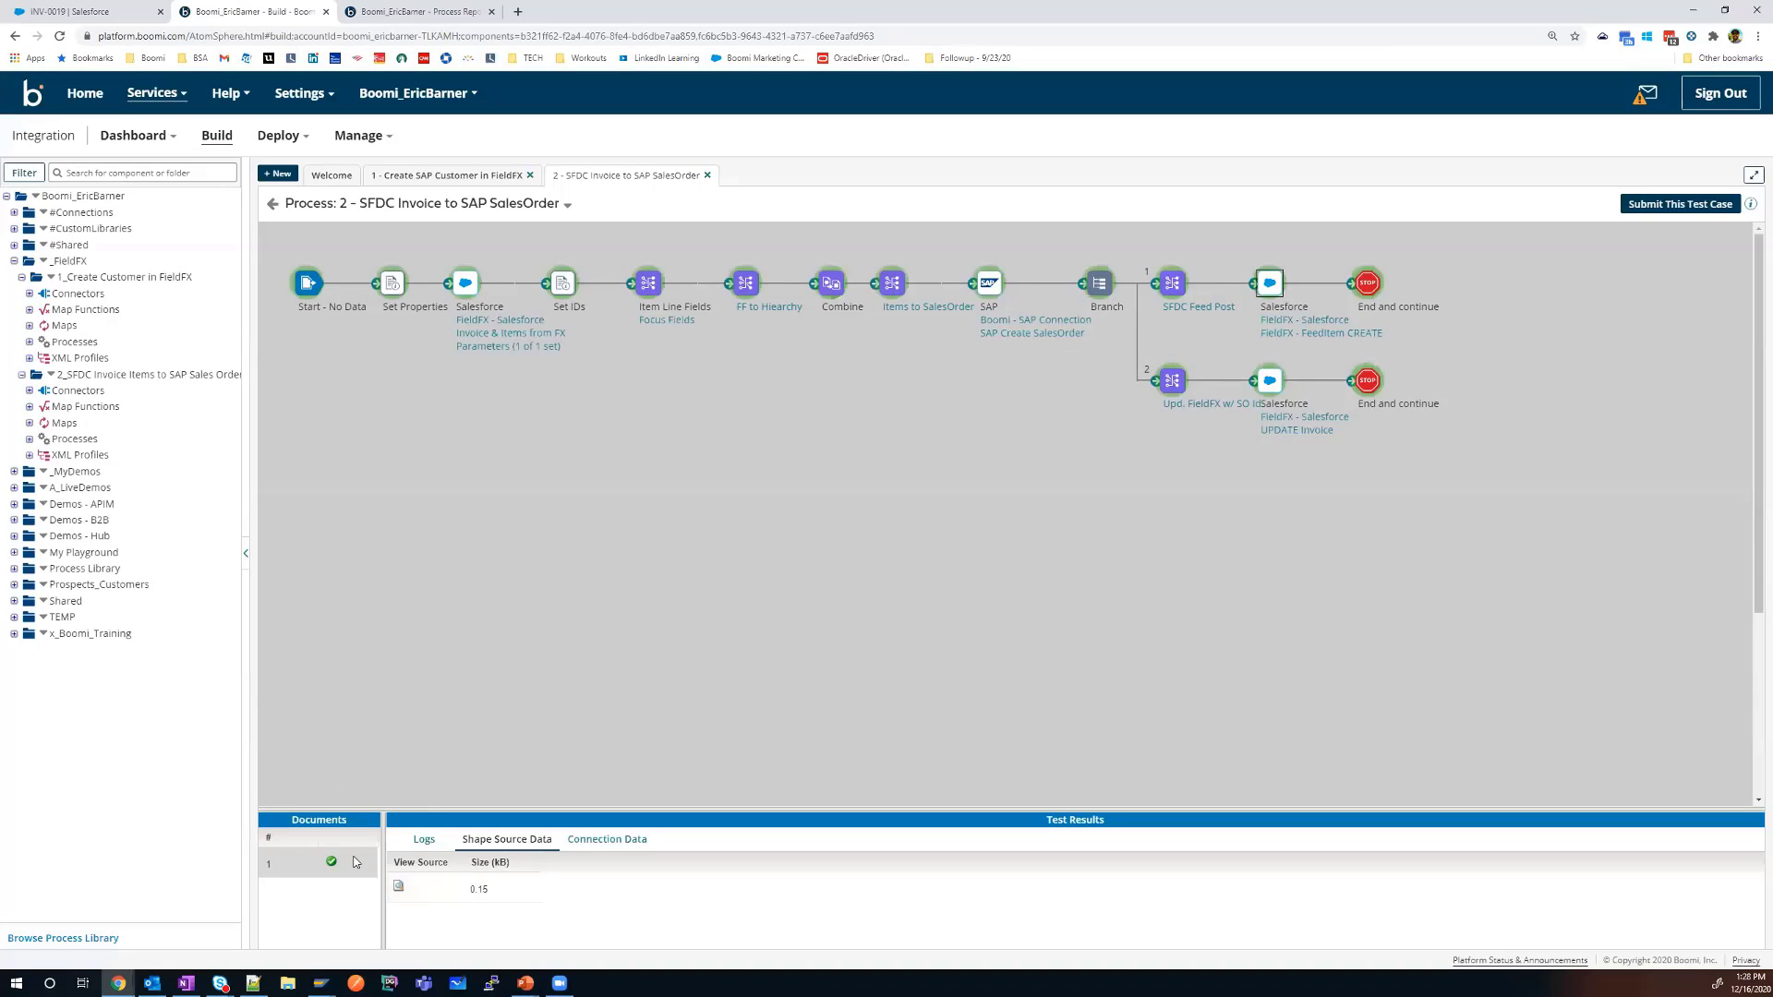
pyautogui.click(399, 888)
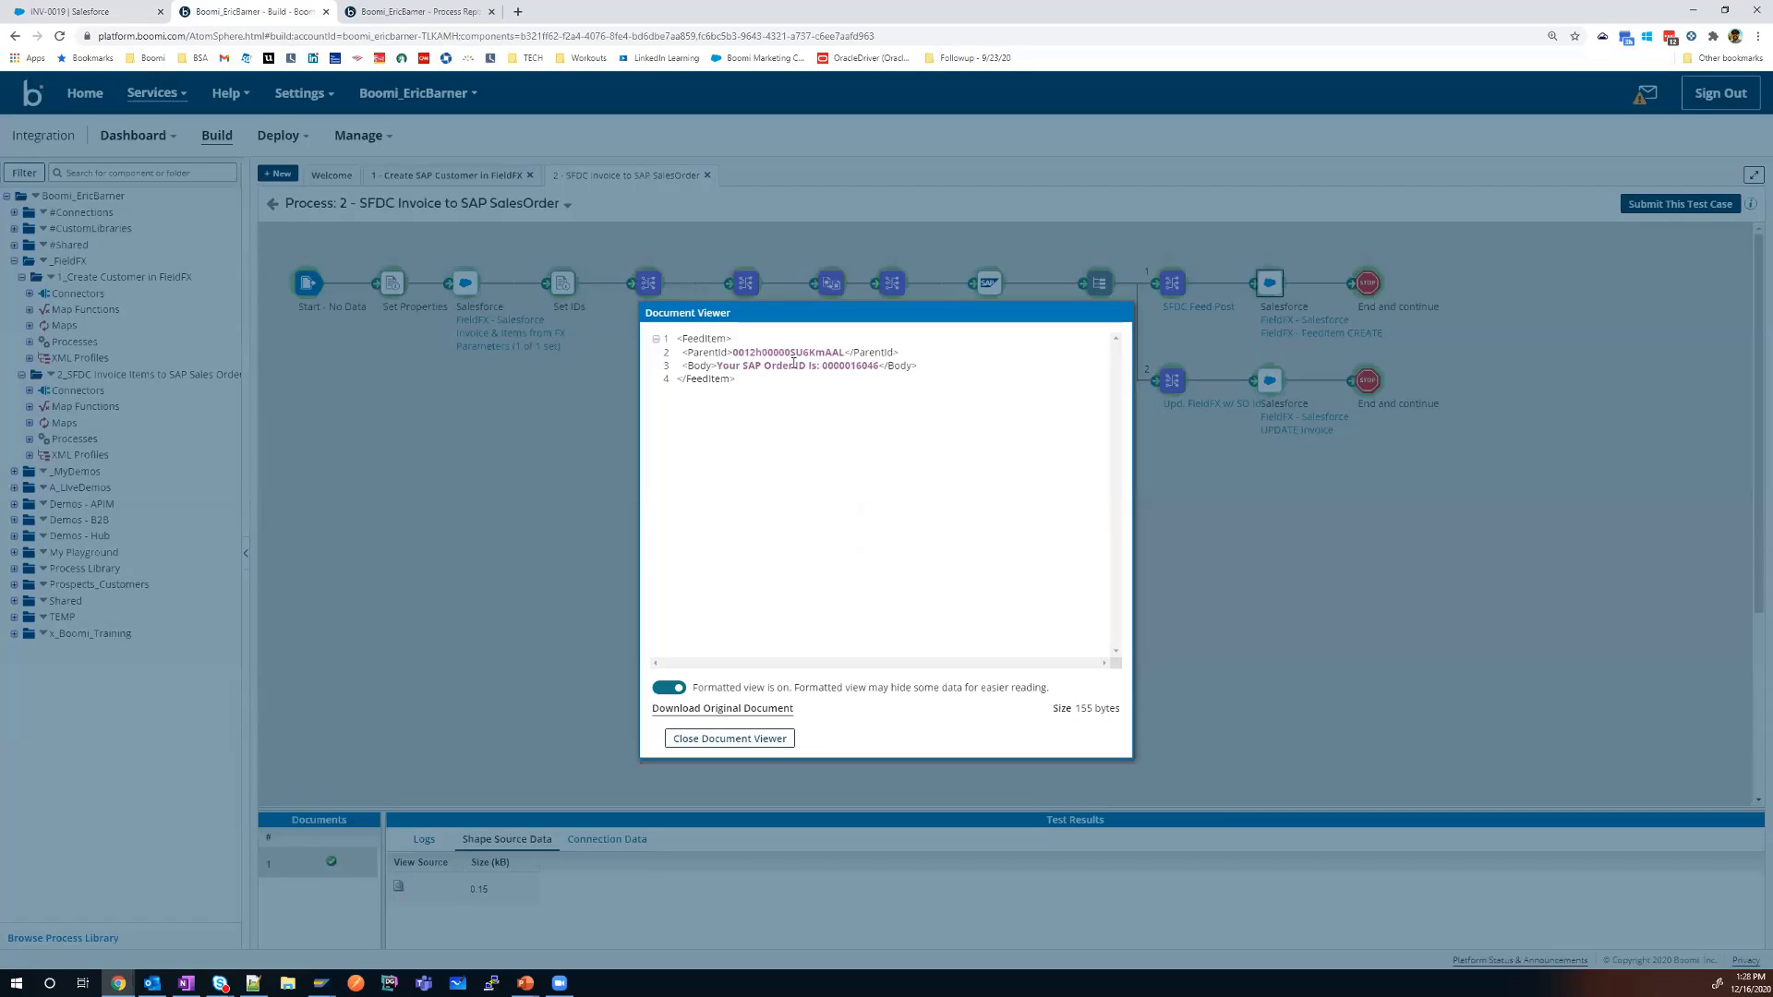
pyautogui.doubleClick(850, 365)
pyautogui.hotkey('ctrl', 'c')
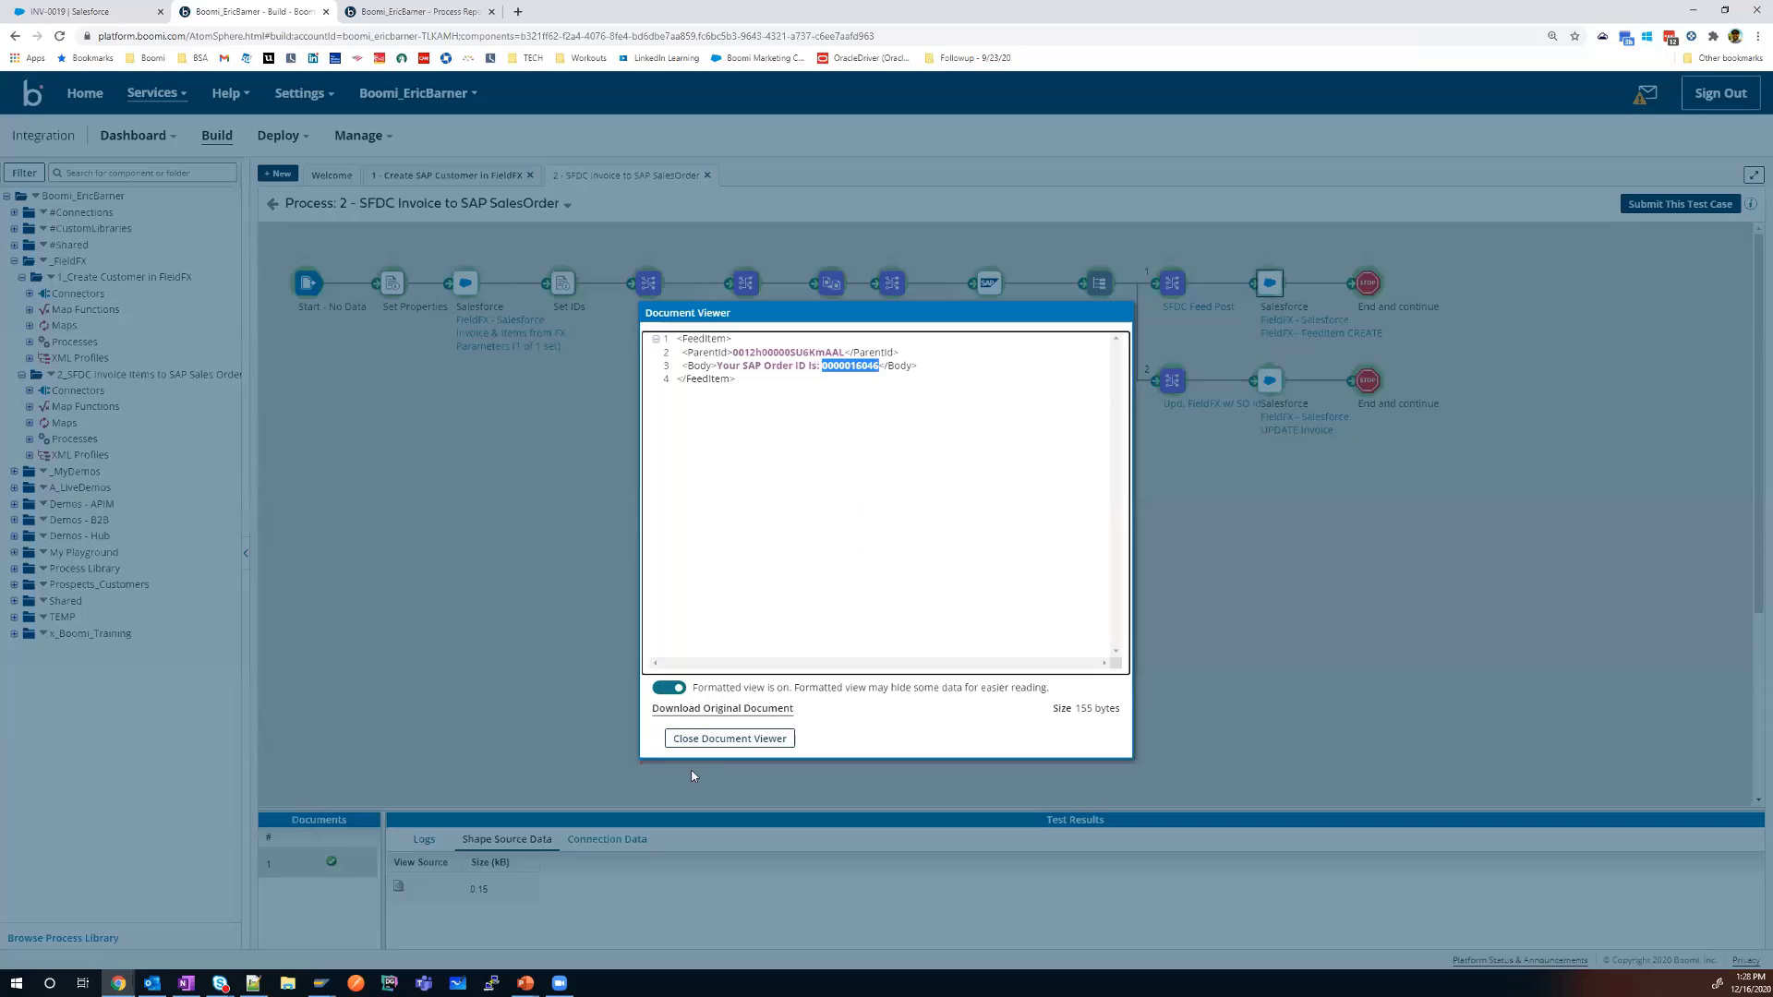
pyautogui.click(688, 739)
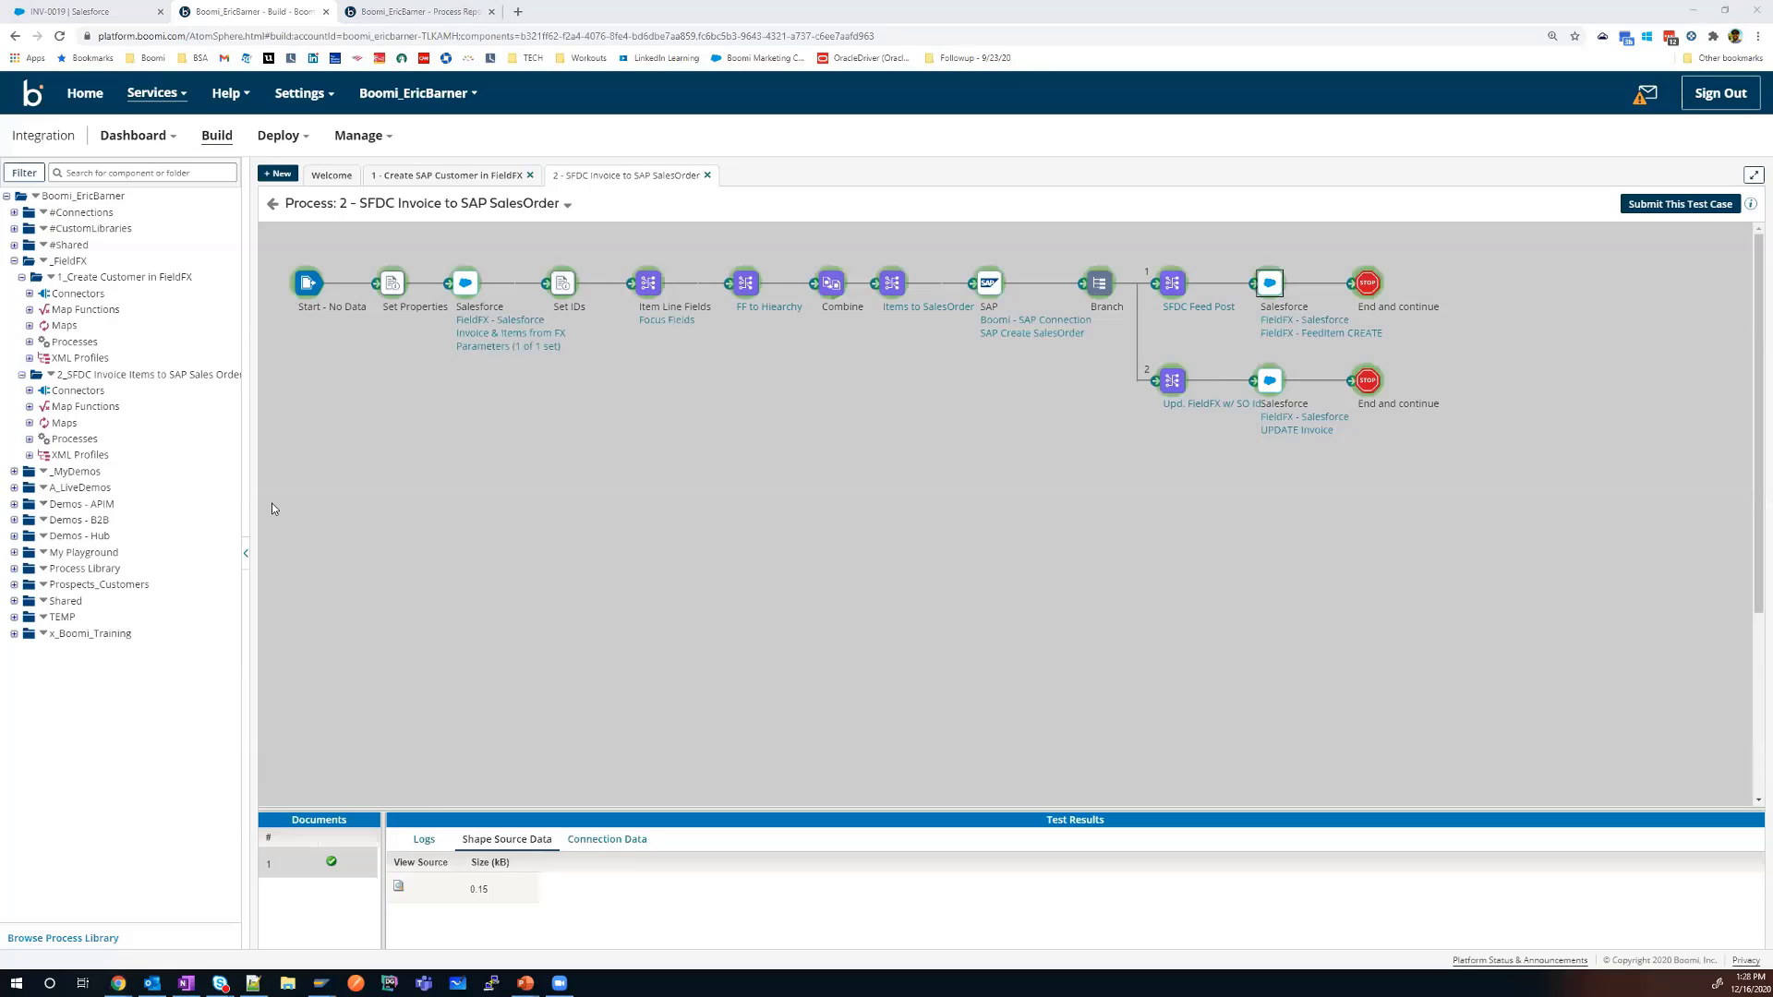
pyautogui.hotkey('alt', 'Tab')
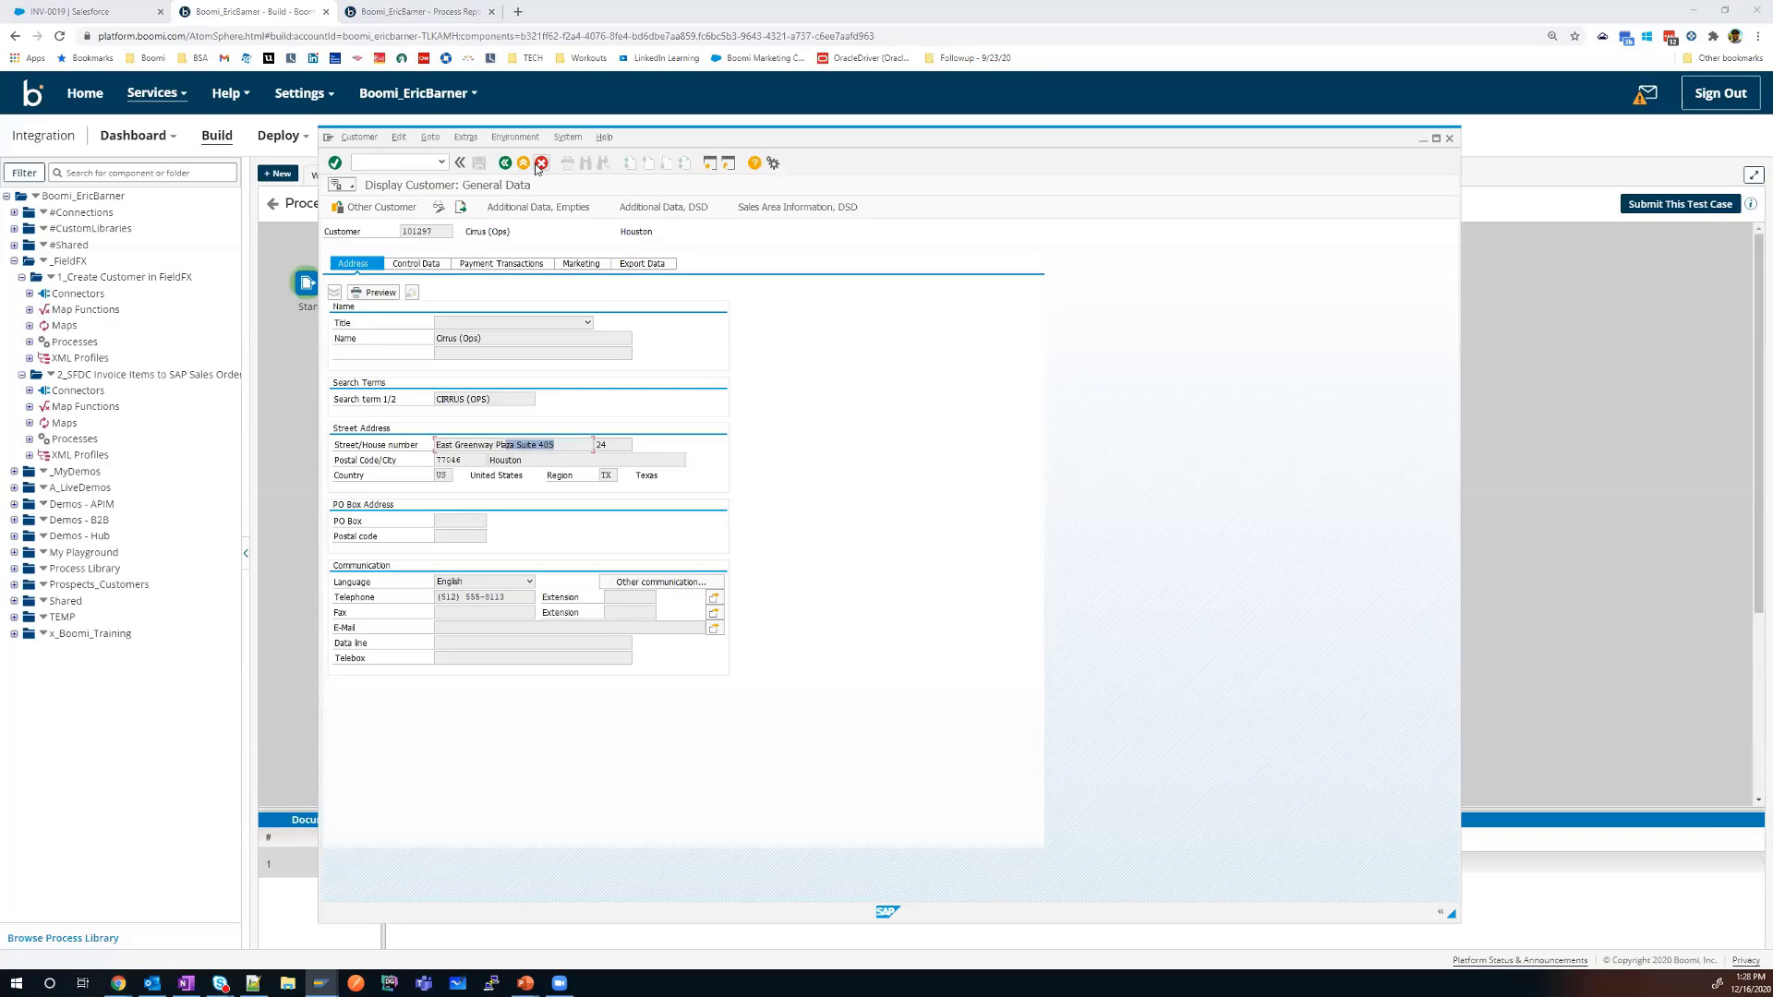
pyautogui.press('F3')
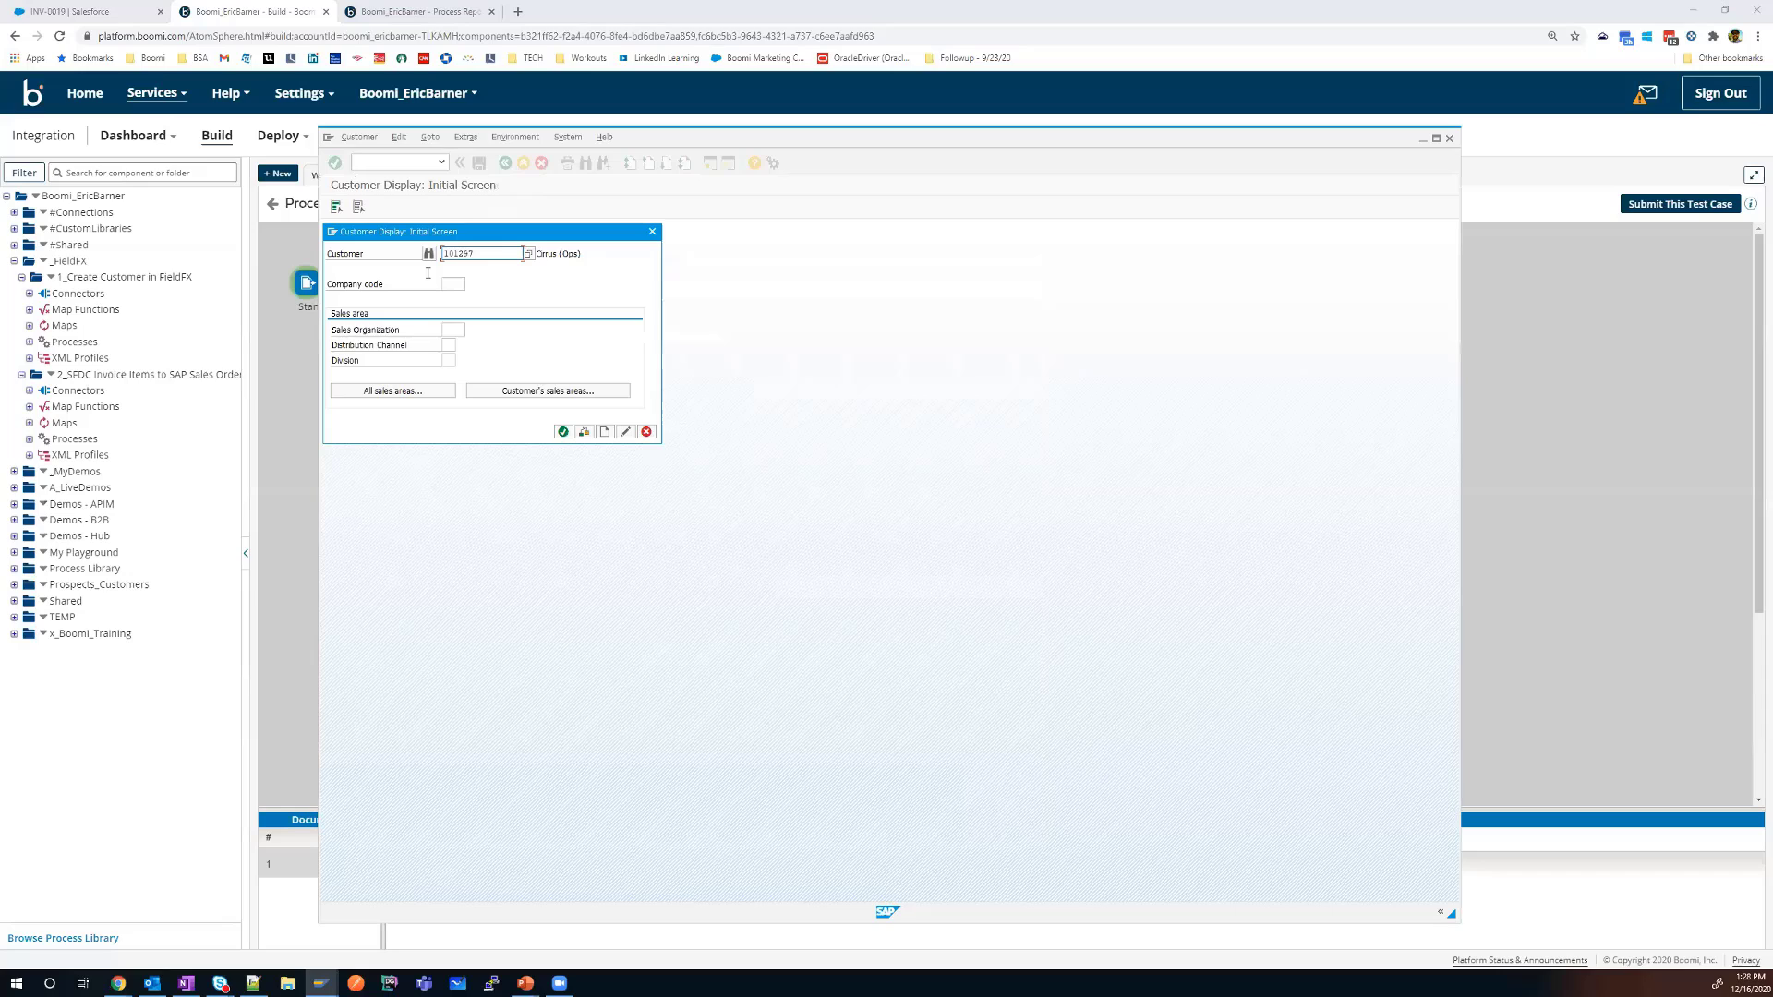
pyautogui.click(646, 433)
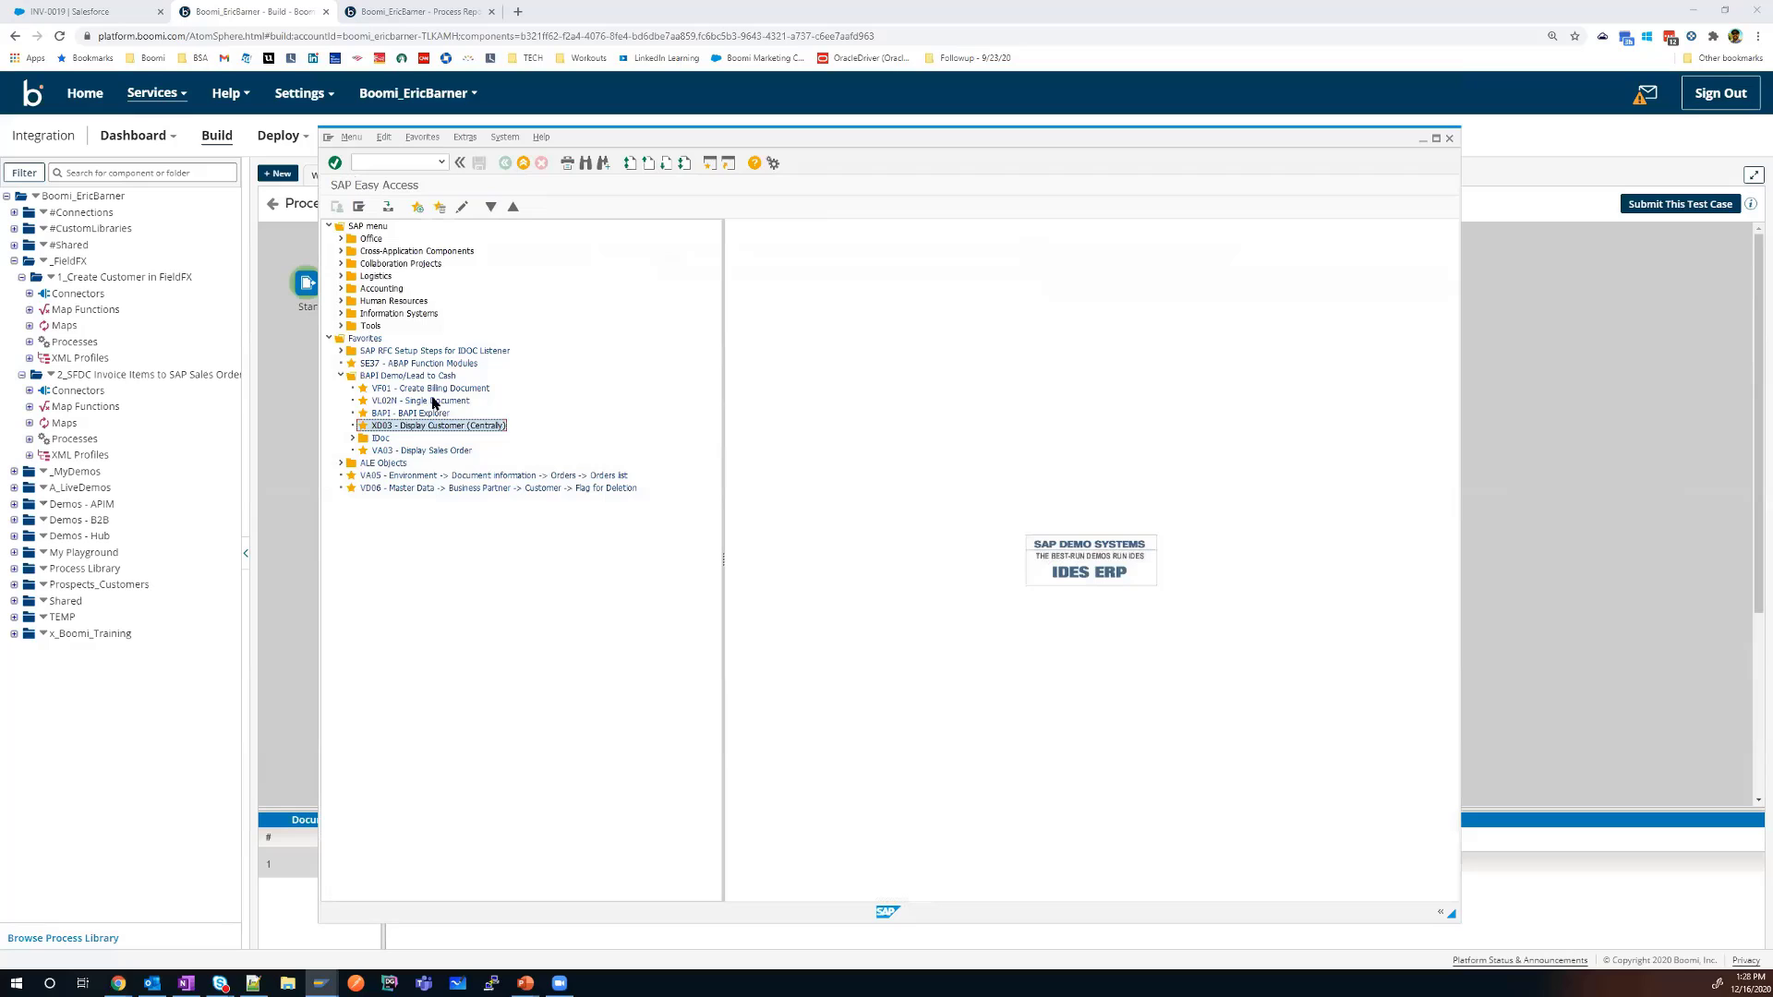
pyautogui.doubleClick(422, 450)
pyautogui.hotkey('ctrl', 'a')
pyautogui.hotkey('ctrl', 'v')
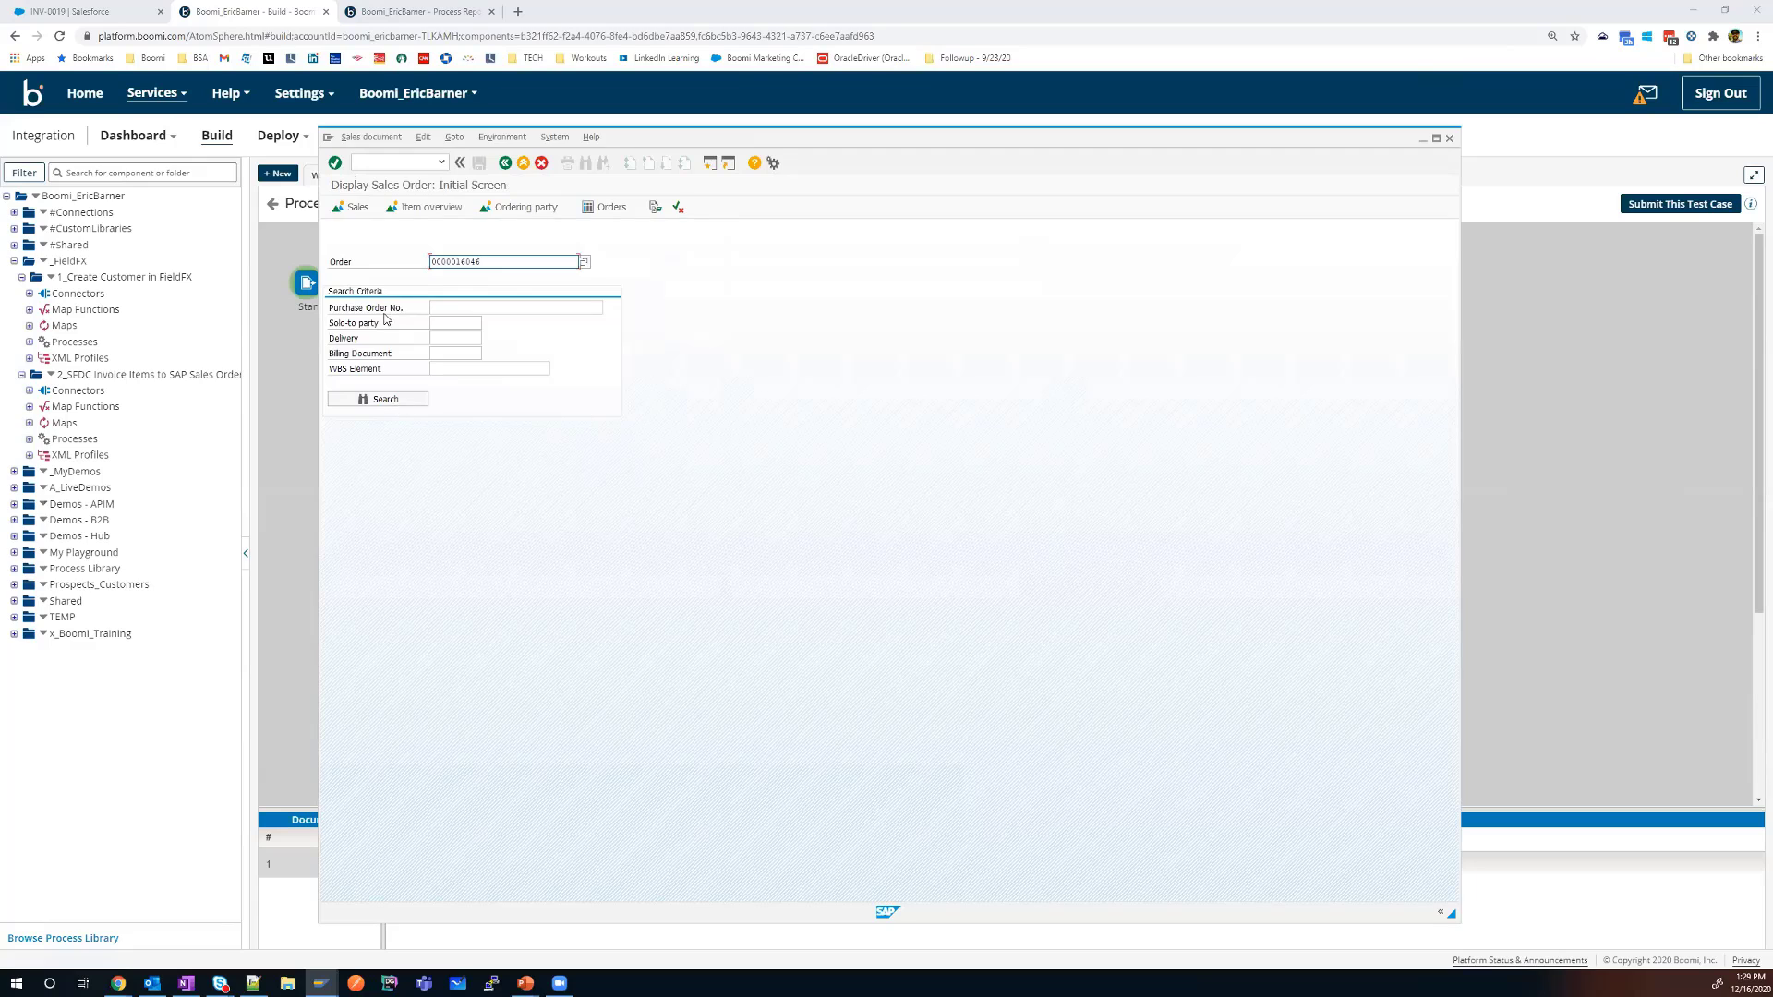
pyautogui.click(399, 399)
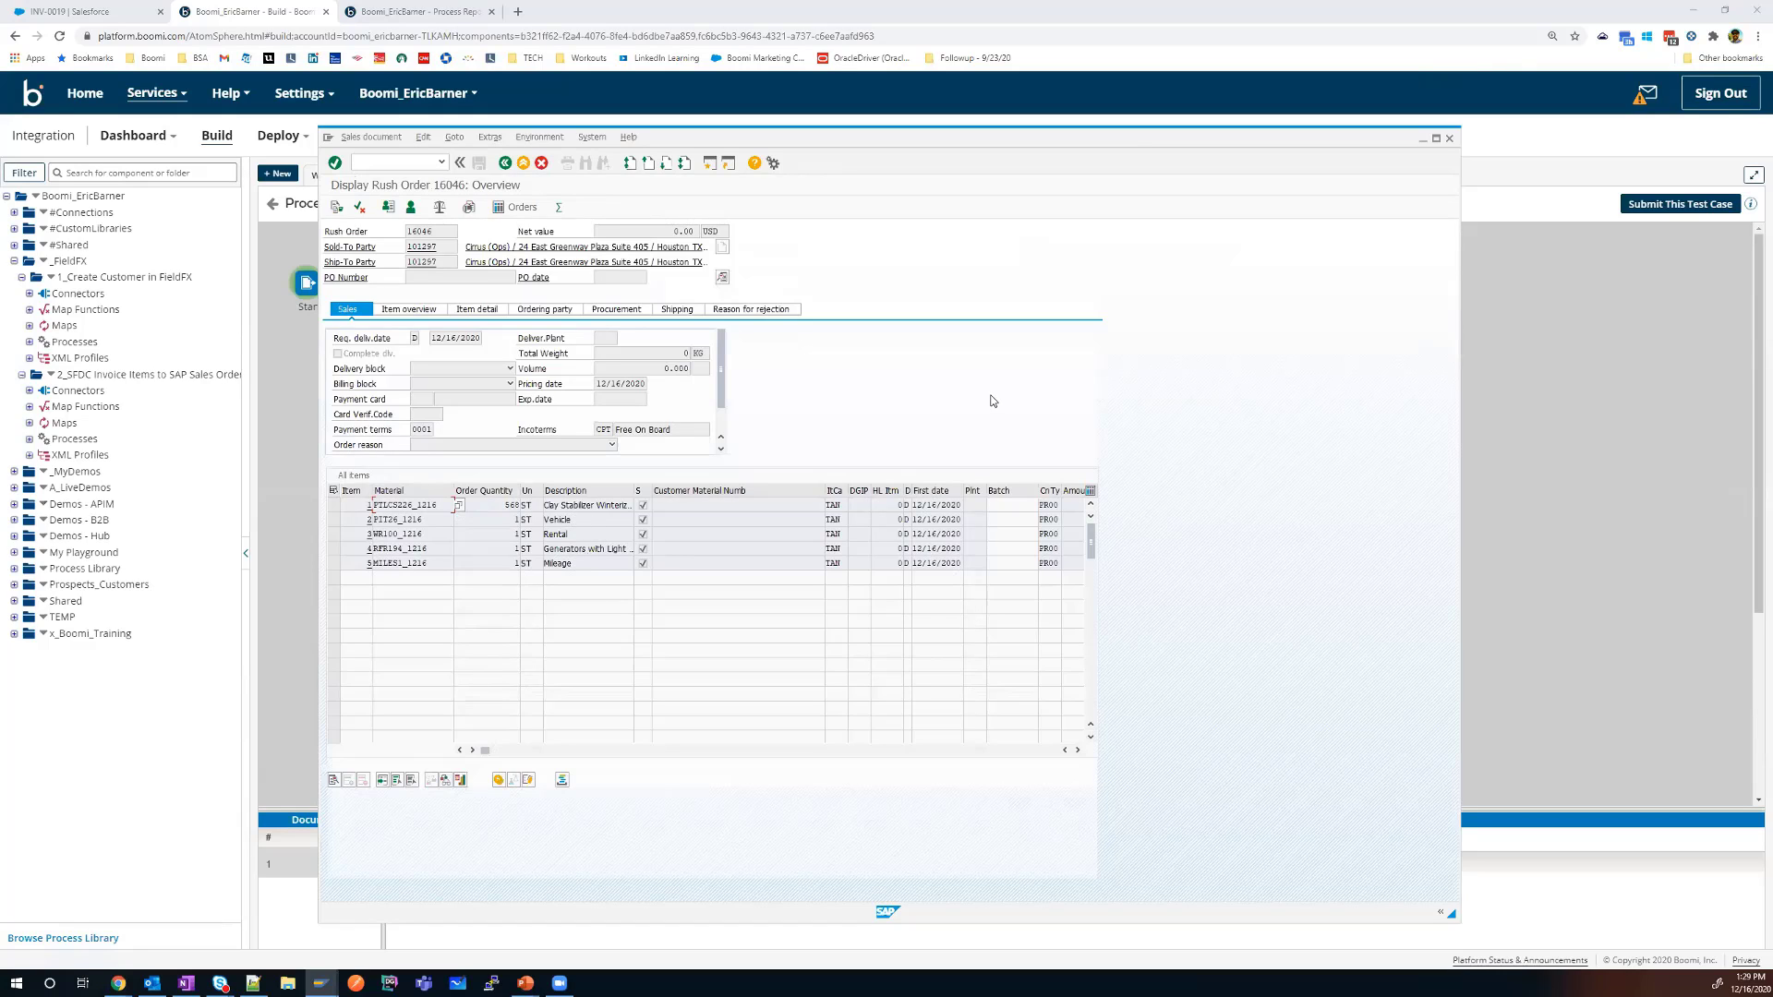
pyautogui.click(1612, 358)
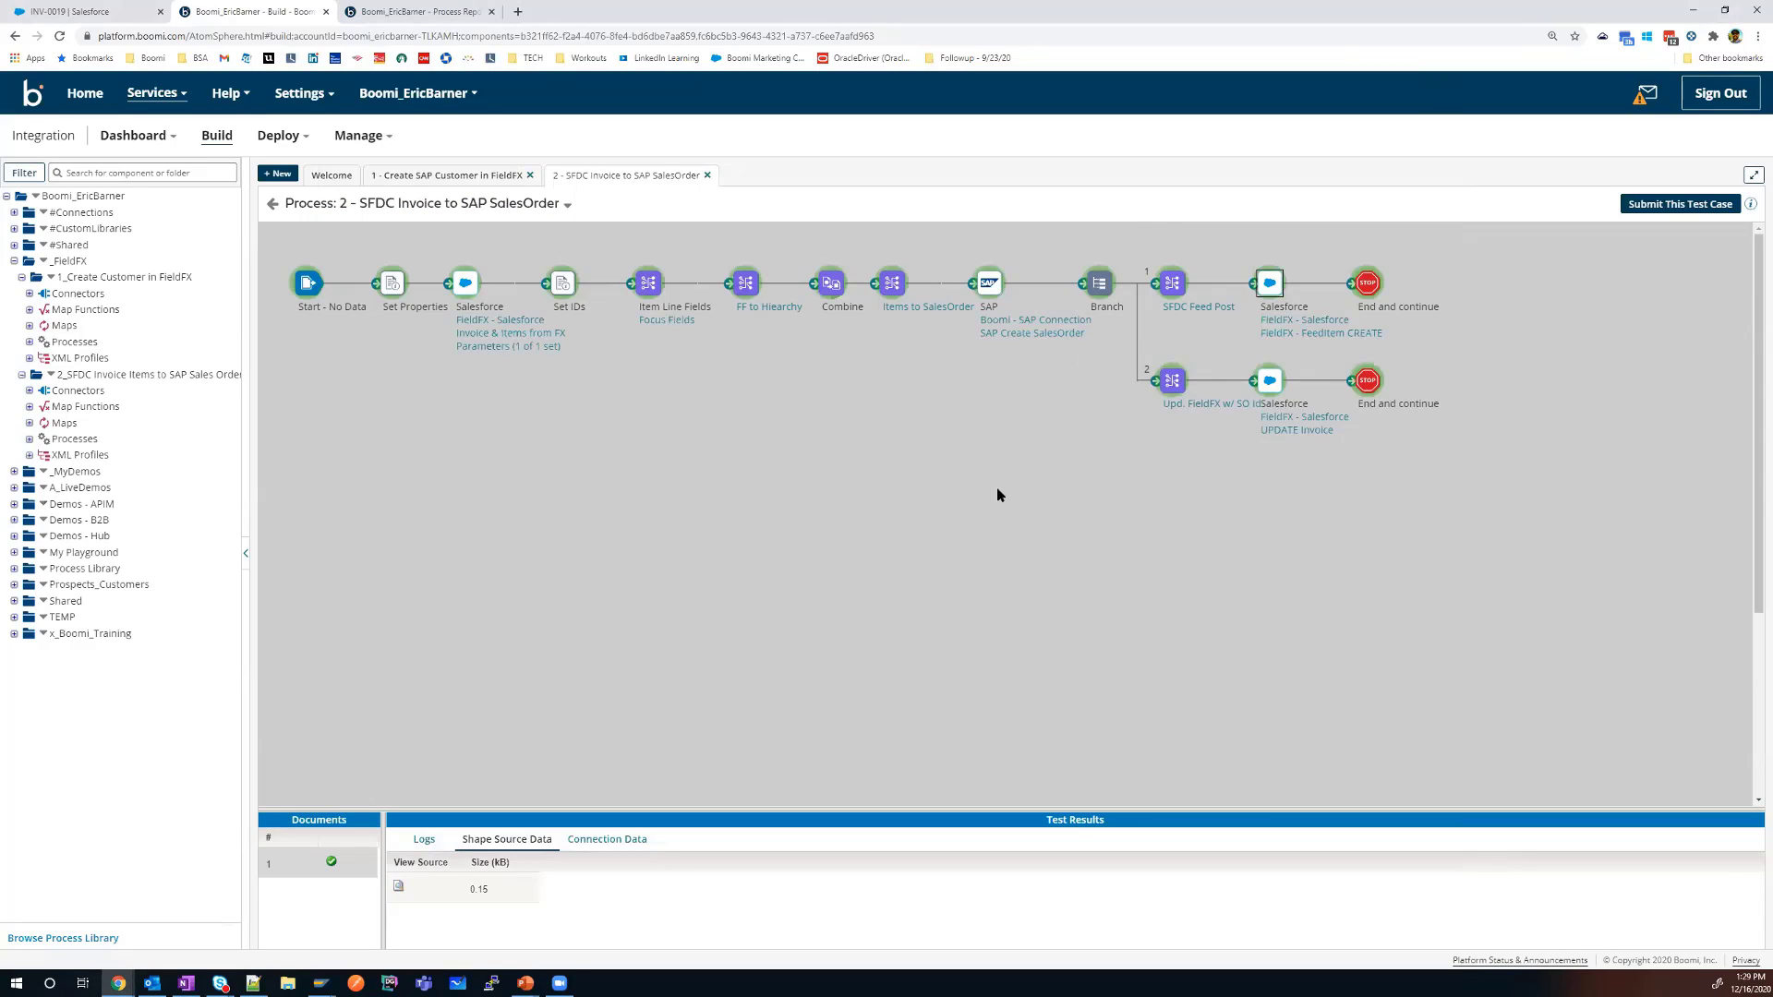
pyautogui.click(83, 10)
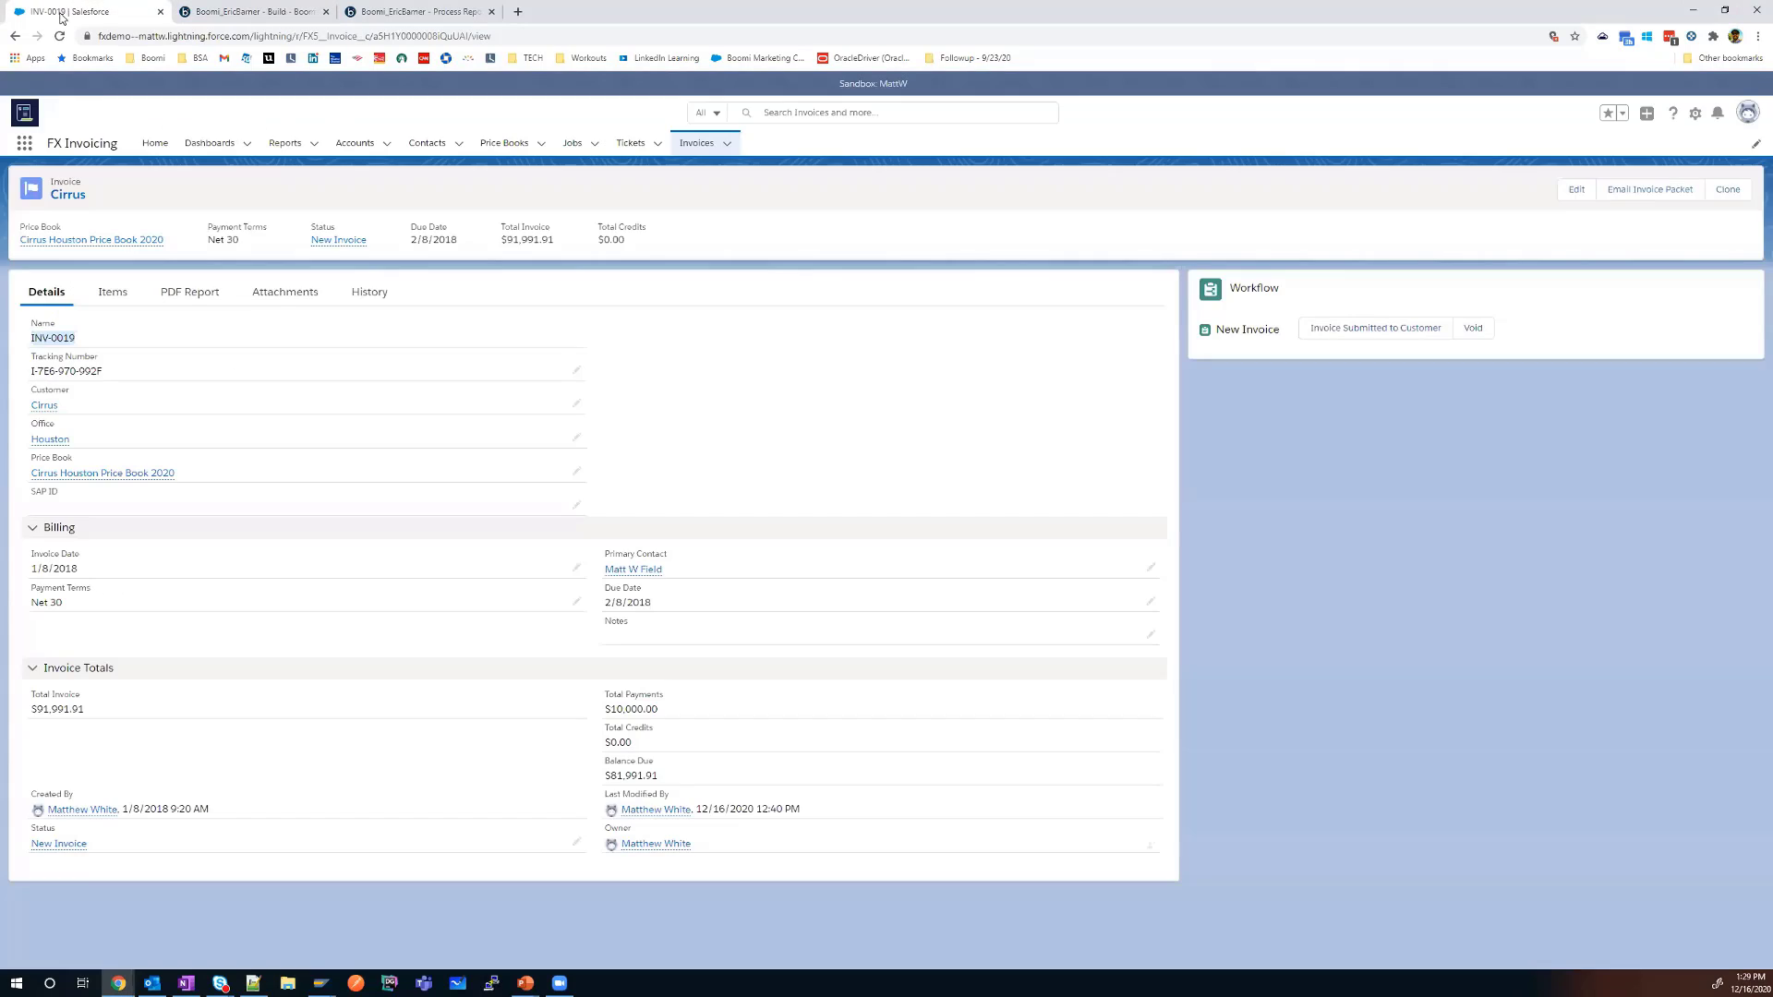
pyautogui.click(450, 35)
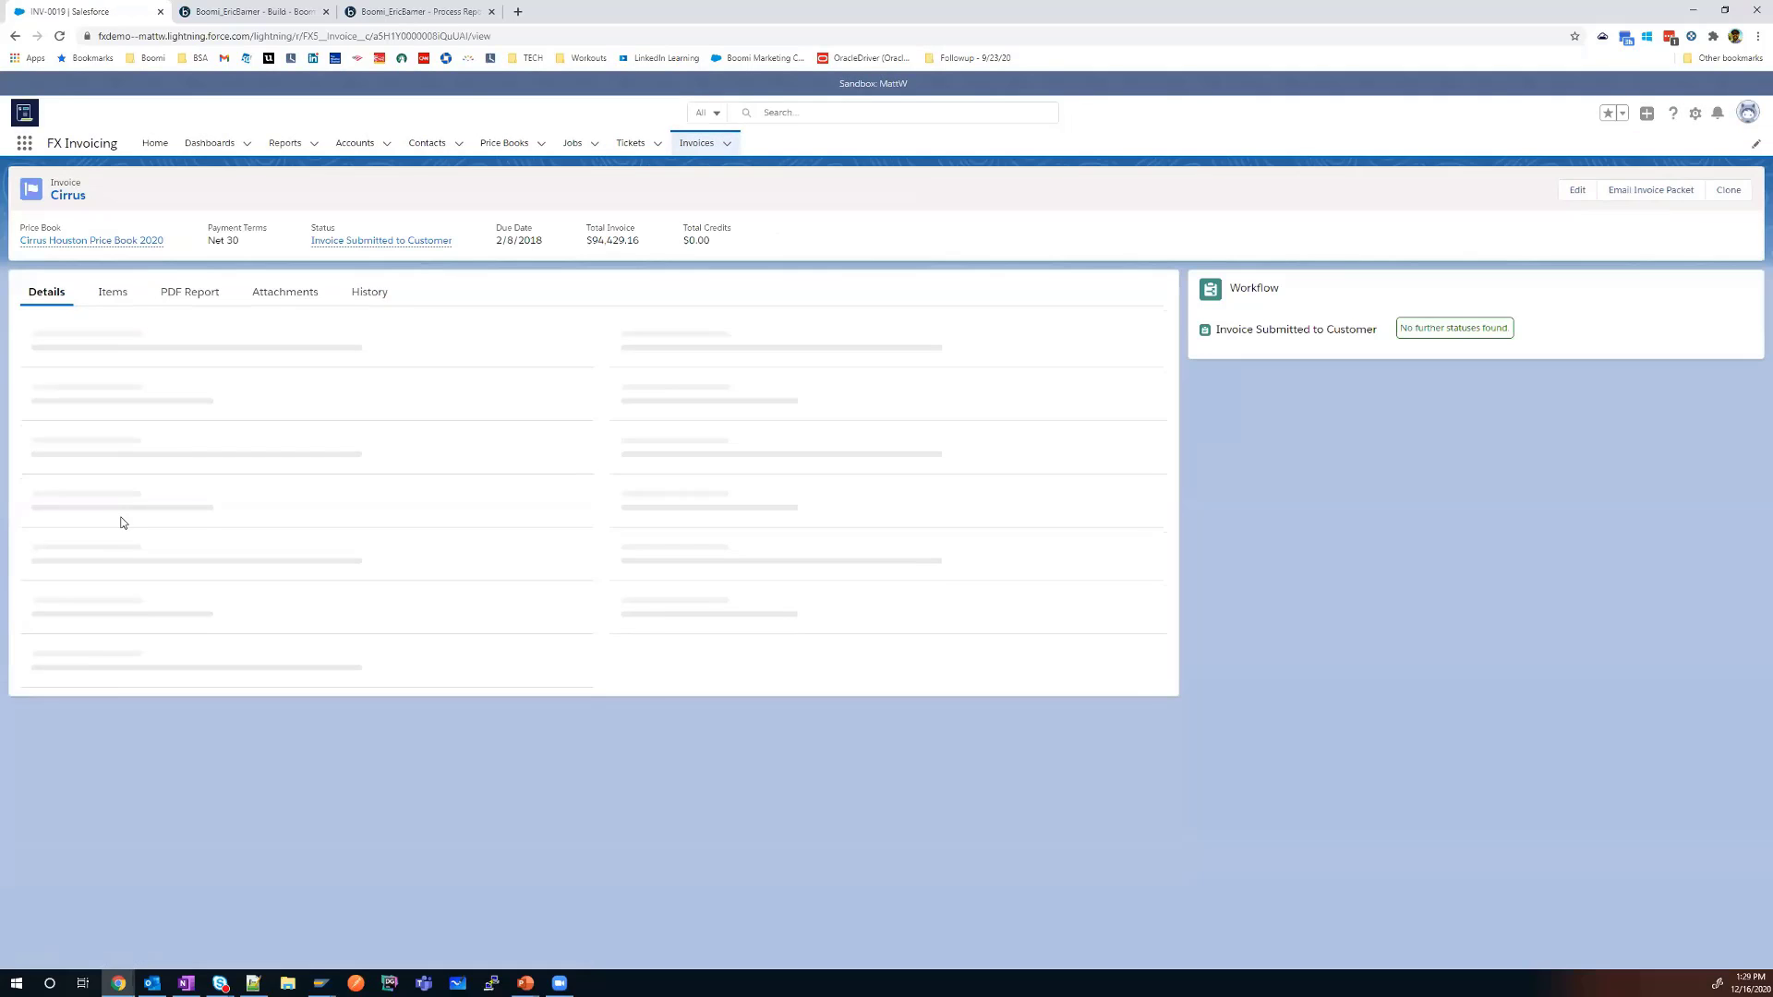
pyautogui.moveTo(90, 506); pyautogui.dragTo(53, 507)
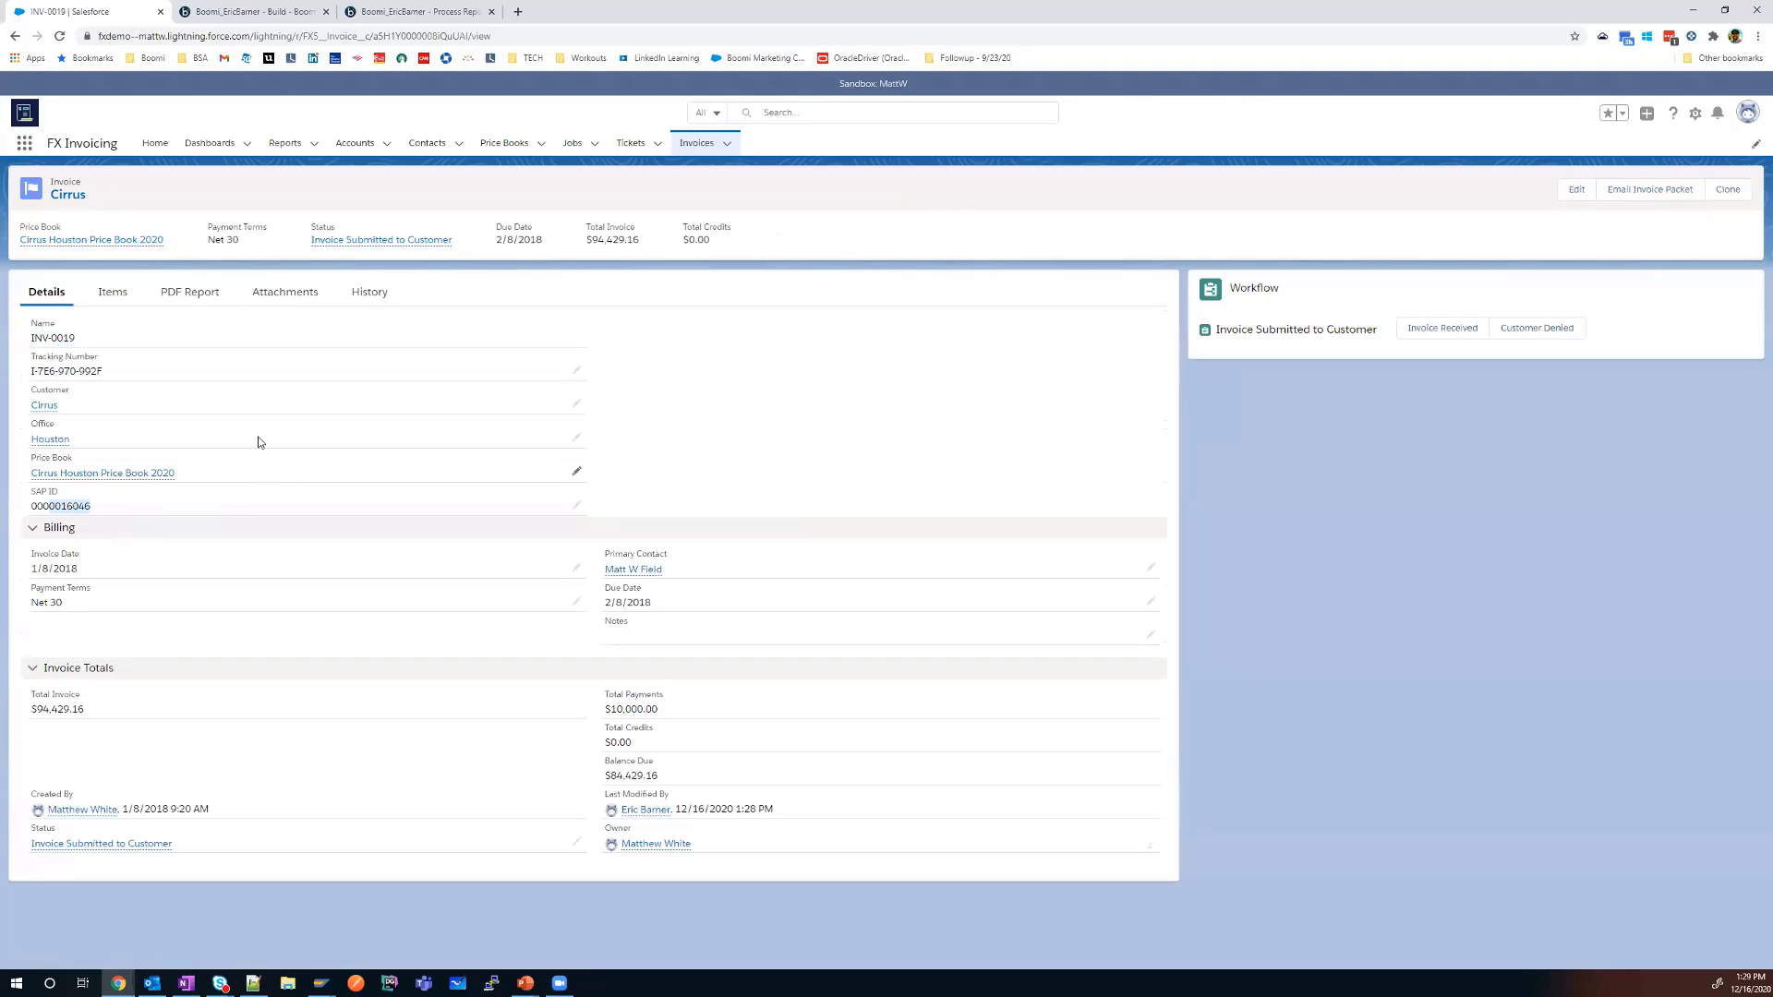
pyautogui.click(351, 149)
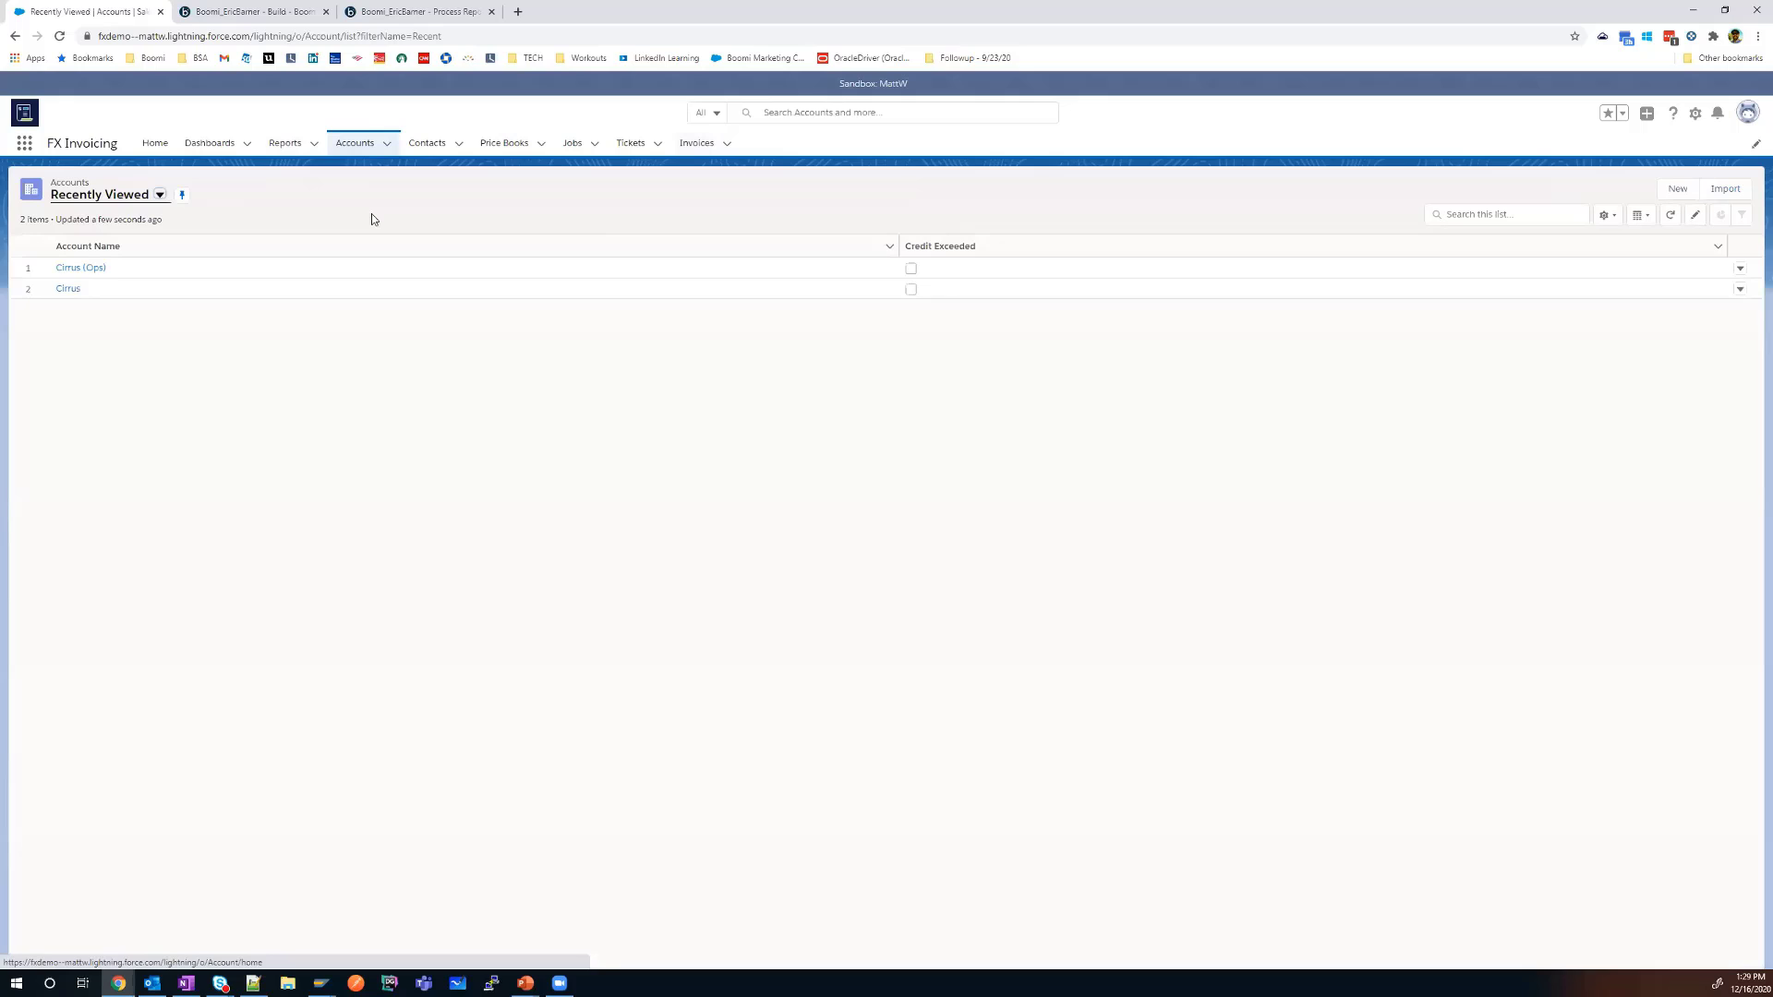
pyautogui.click(69, 270)
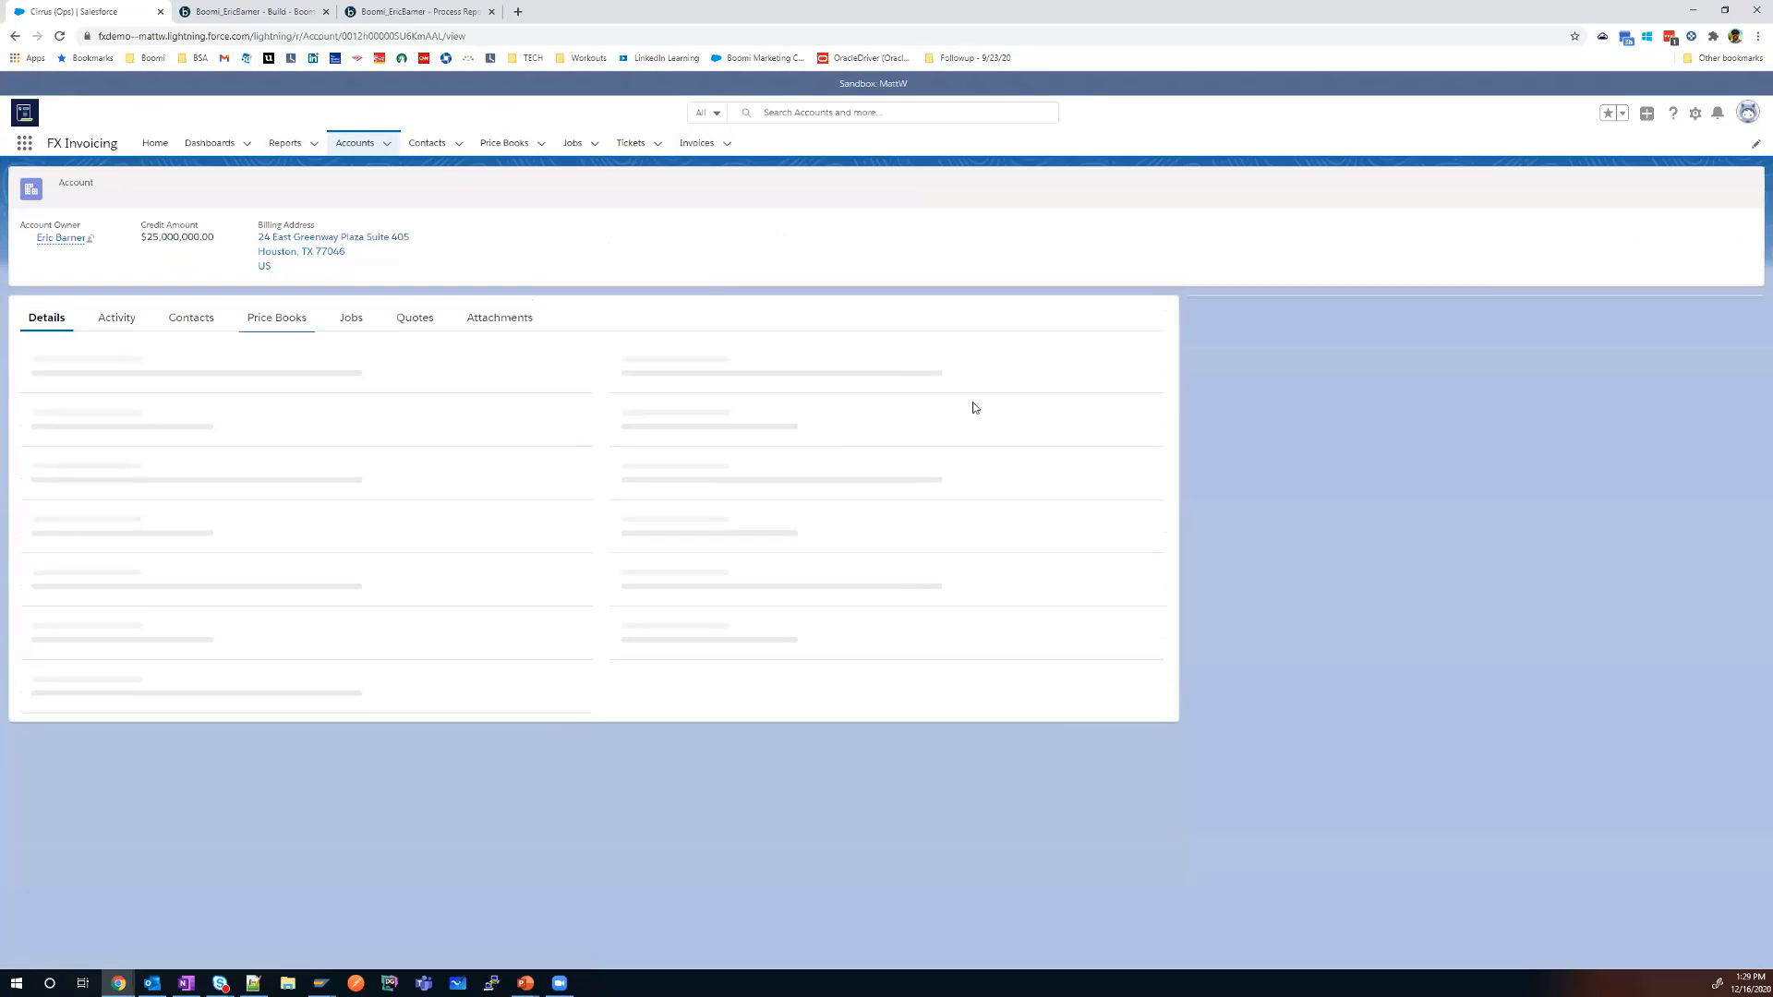
pyautogui.moveTo(1301, 472); pyautogui.dragTo(1201, 474)
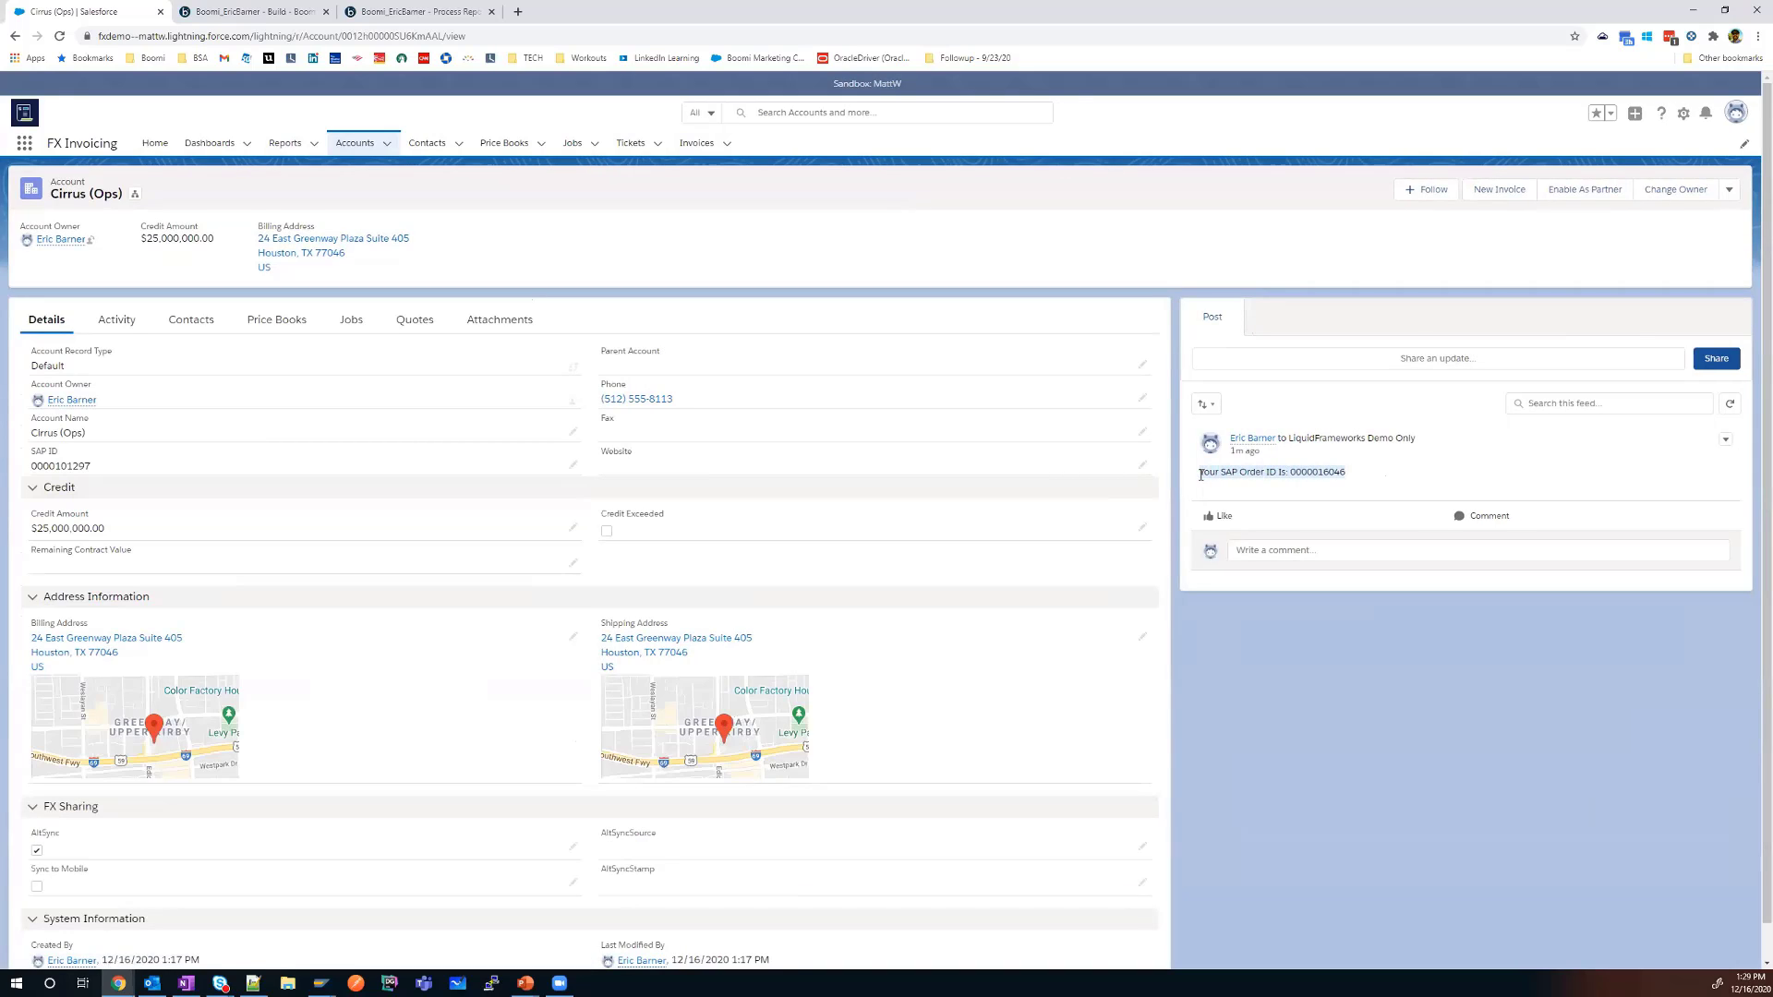